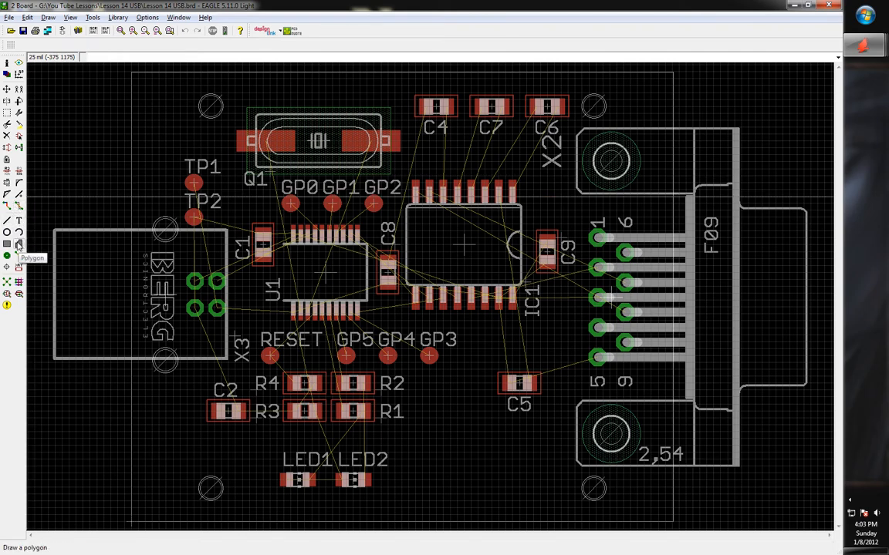
# Set up the Polygon tool on layer 16 Bottom with width 1, cancelling a trial start
pyautogui.click(19, 244)
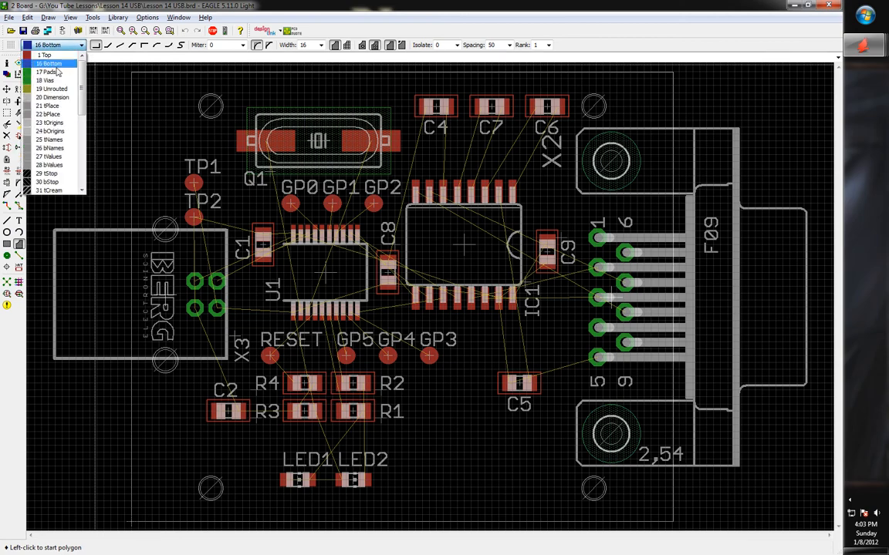
pyautogui.click(55, 64)
pyautogui.scroll(3, 176, 103)
pyautogui.scroll(-2, 140, 180)
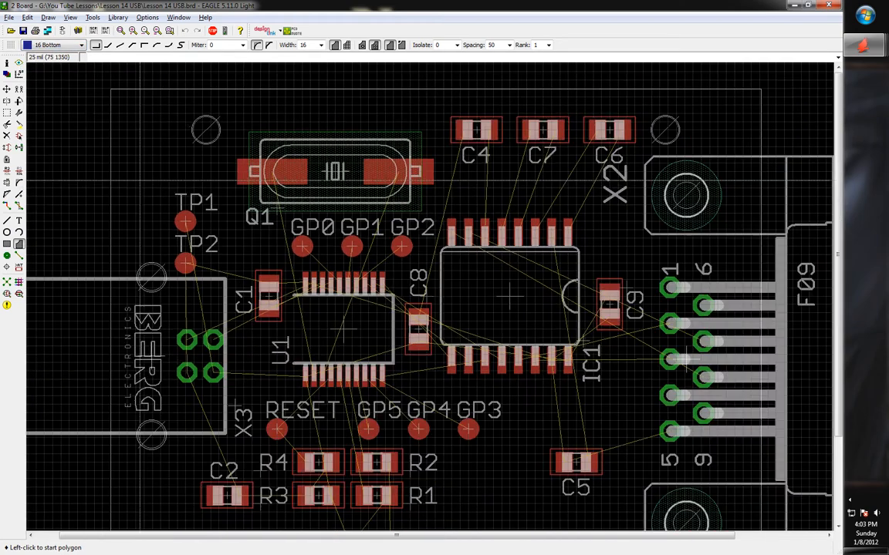
pyautogui.scroll(2, 158, 111)
pyautogui.moveTo(316, 45); pyautogui.dragTo(271, 44)
pyautogui.write('1')
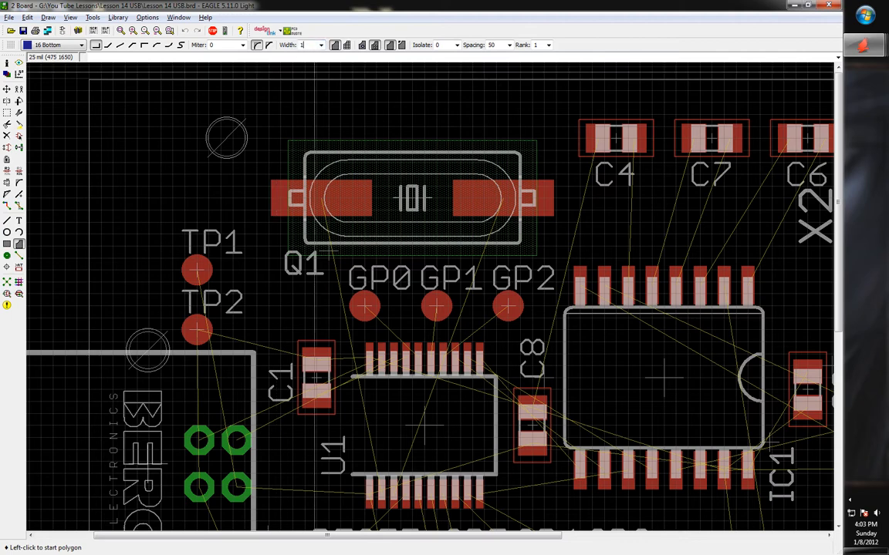
pyautogui.scroll(-2, 149, 188)
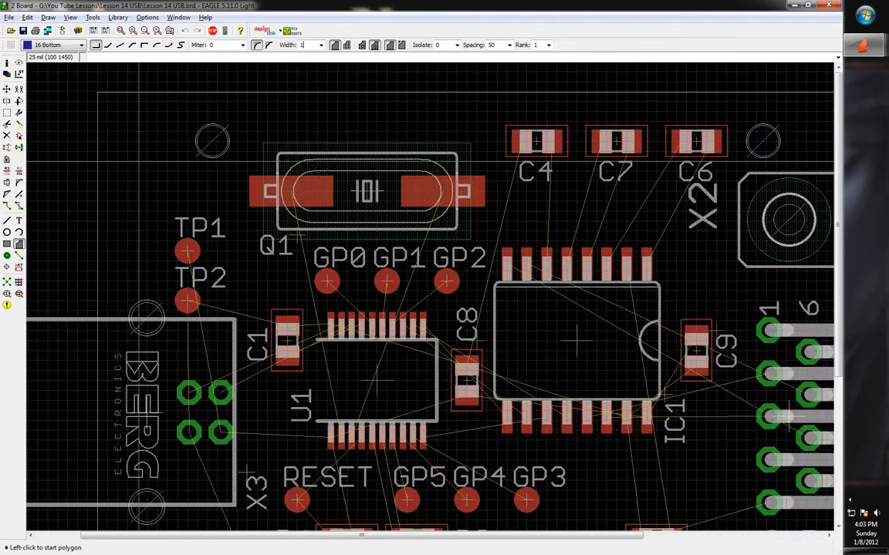
pyautogui.scroll(3, 118, 203)
pyautogui.click(117, 197)
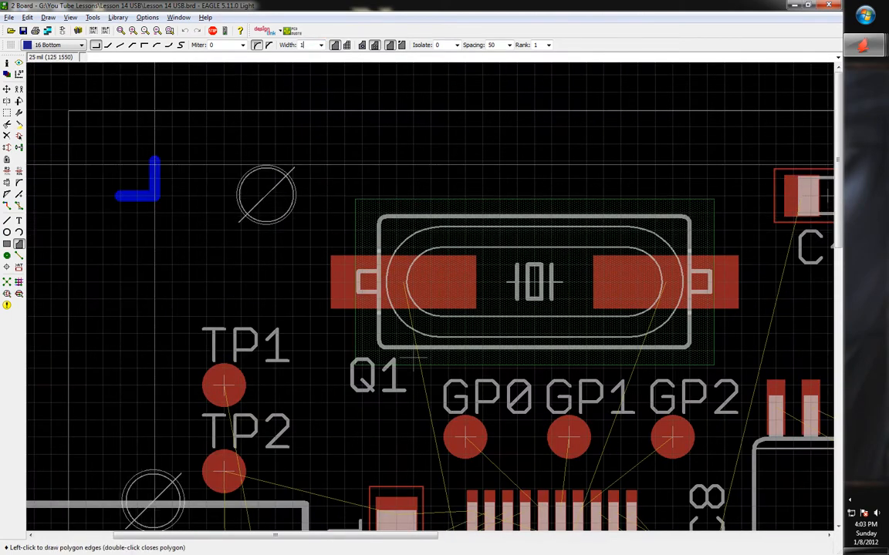
pyautogui.press('Escape')
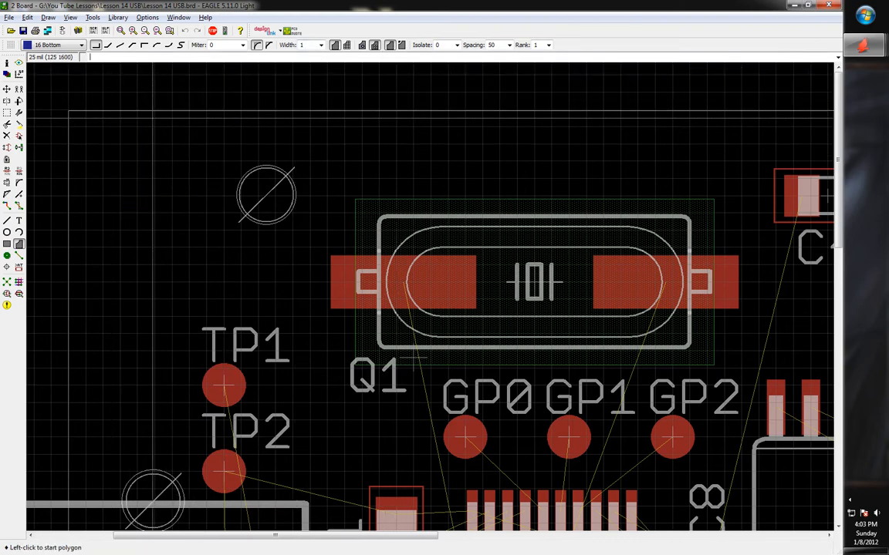
# Start a polygon outline at the board's upper-left, cycling through diagonal and corner bend styles
pyautogui.click(106, 179)
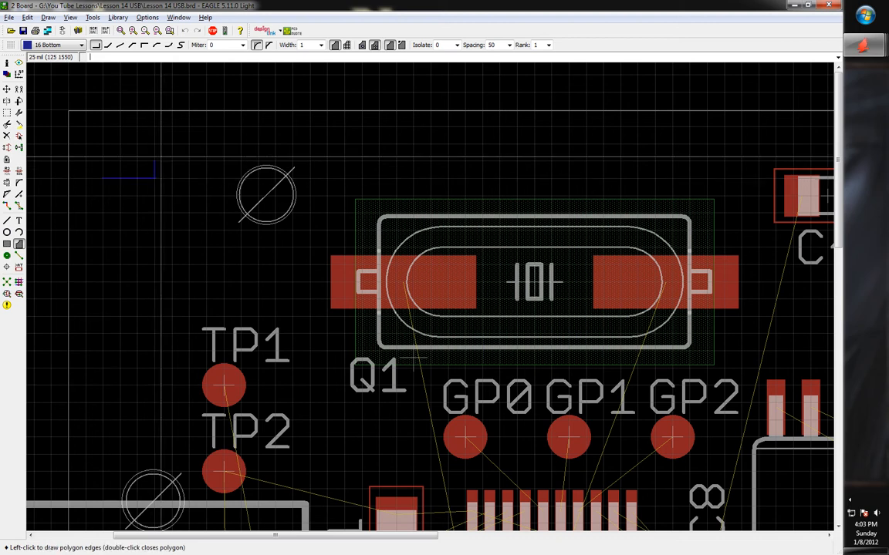
pyautogui.rightClick(139, 139)
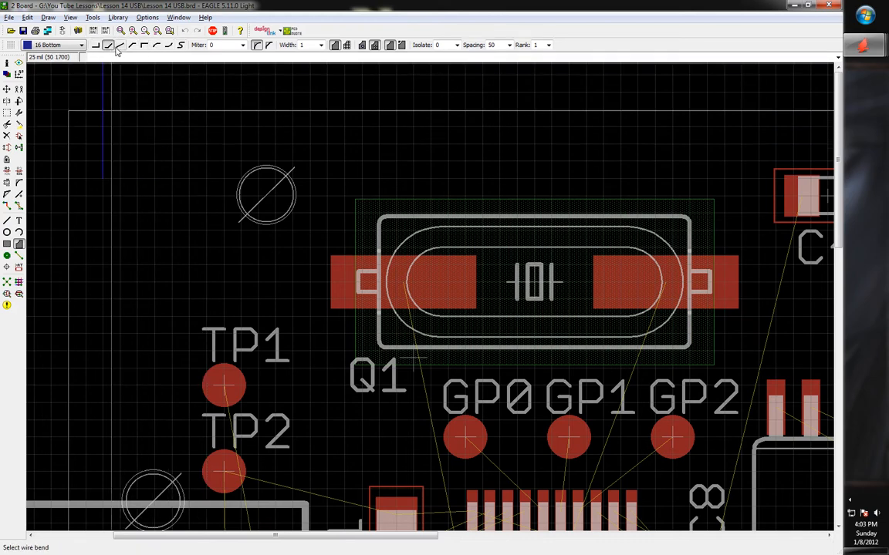
pyautogui.rightClick(136, 171)
pyautogui.rightClick(135, 171)
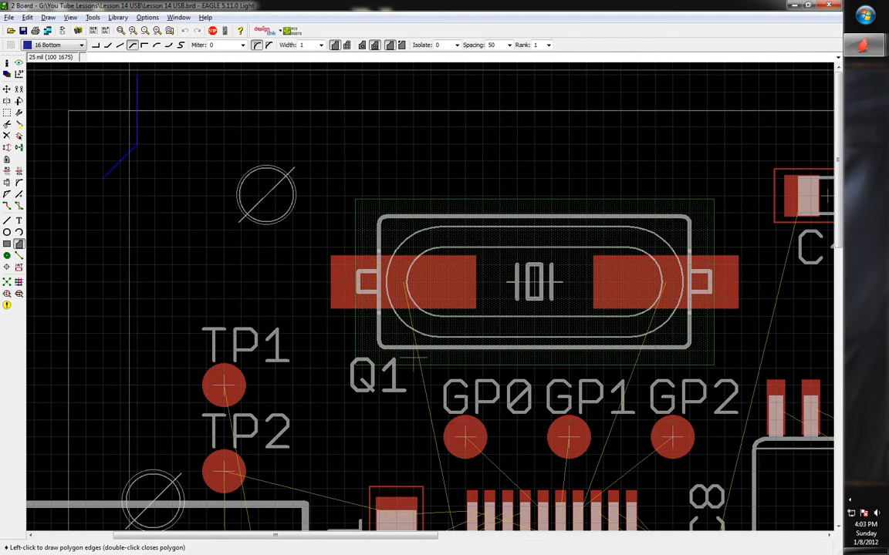
pyautogui.rightClick(138, 57)
pyautogui.click(114, 139)
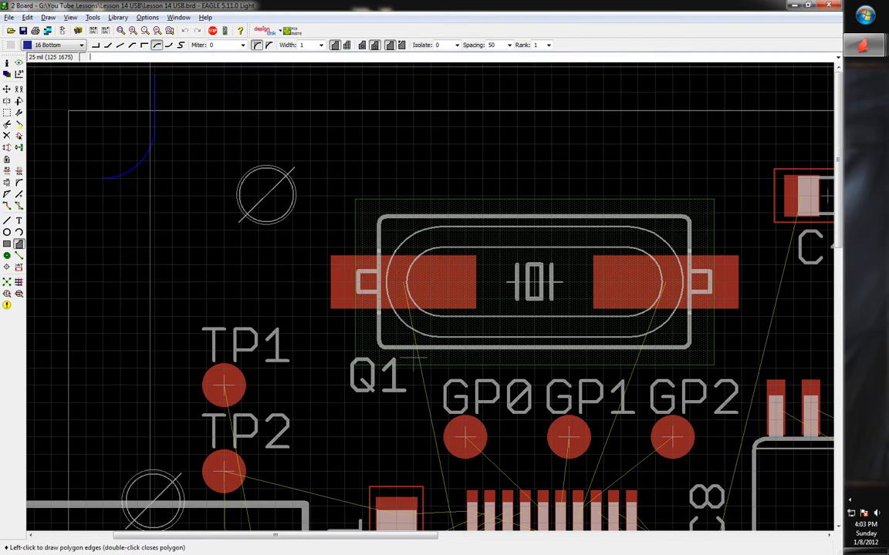
pyautogui.rightClick(146, 144)
pyautogui.rightClick(147, 144)
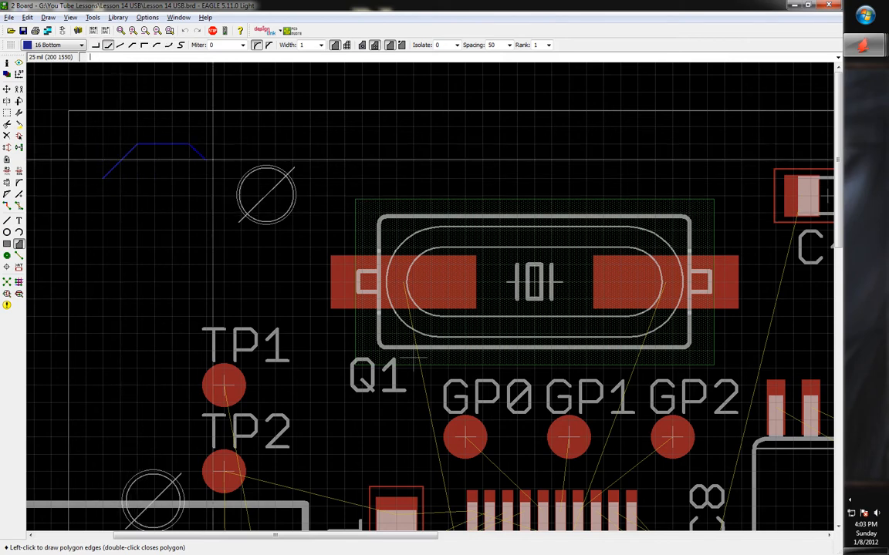
pyautogui.scroll(-4, 173, 184)
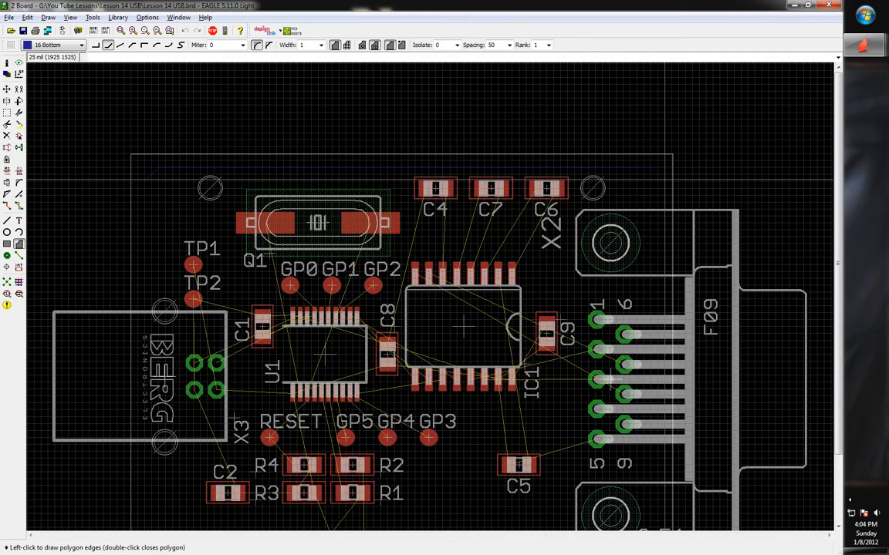
pyautogui.scroll(-5, 664, 201)
pyautogui.scroll(3, 652, 254)
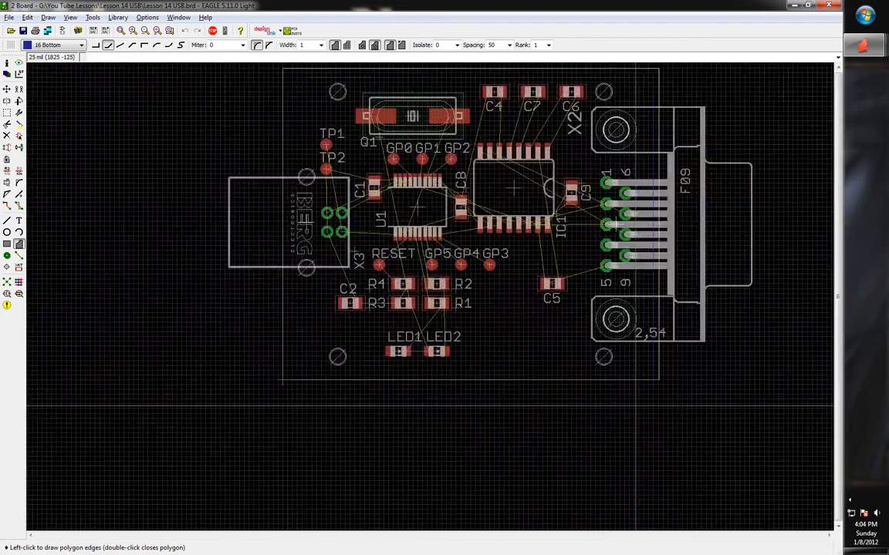
pyautogui.scroll(-1, 645, 348)
pyautogui.scroll(1, 645, 347)
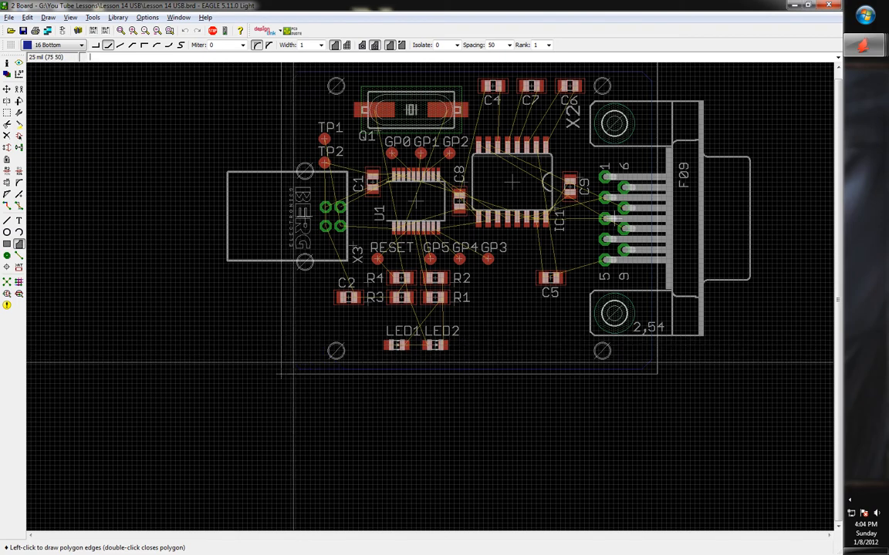
# Undo the unfinished trial polygon outline
pyautogui.hotkey('ctrl', 'z')
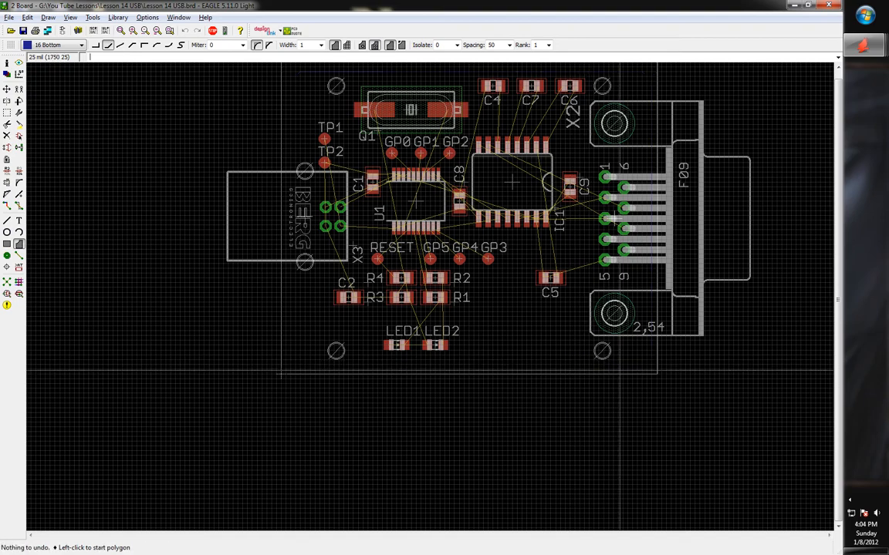
pyautogui.scroll(3, 415, 382)
pyautogui.scroll(-4, 418, 378)
pyautogui.scroll(3, 427, 114)
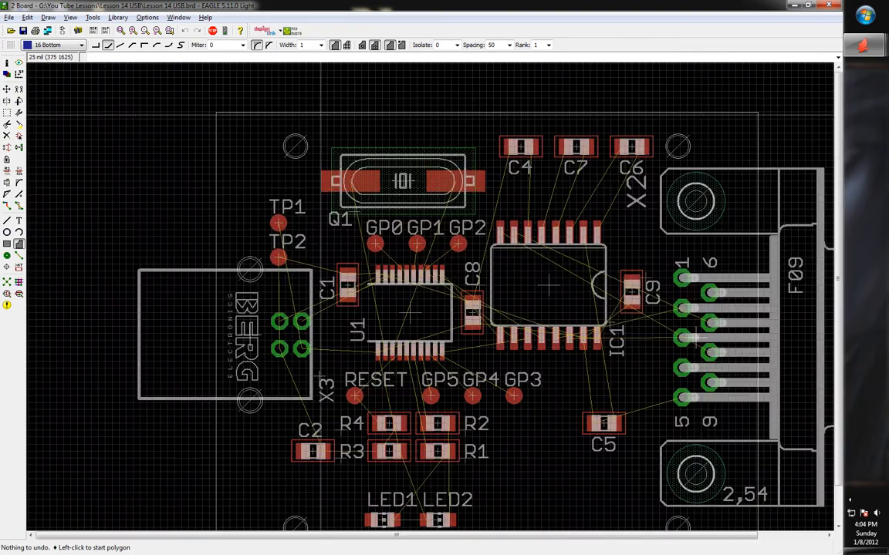
pyautogui.scroll(3, 244, 154)
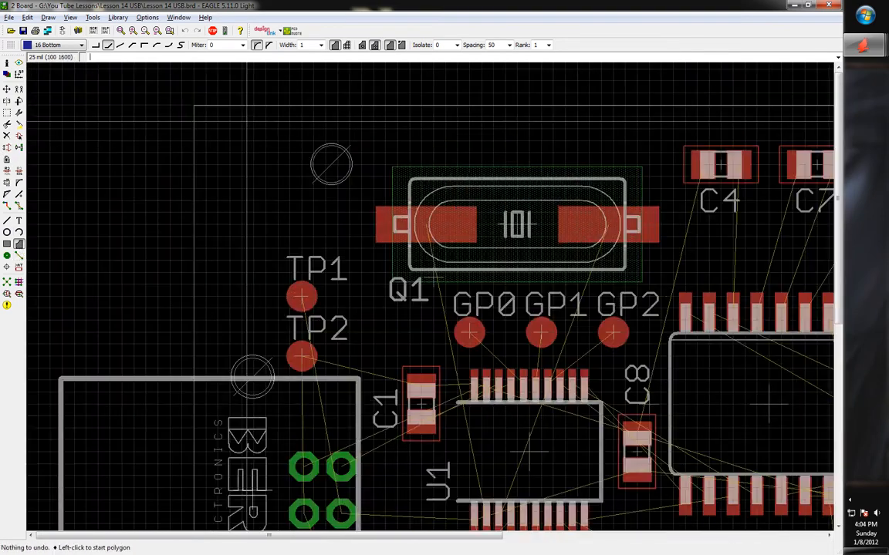
# Draw a polygon from the board's upper-left to bottom-right corner and close it at the start
pyautogui.click(228, 161)
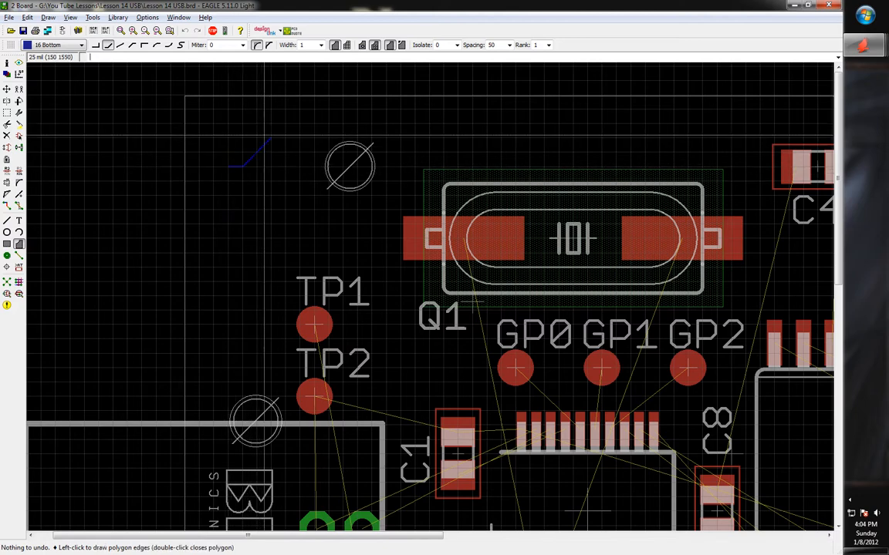
pyautogui.scroll(-5, 271, 127)
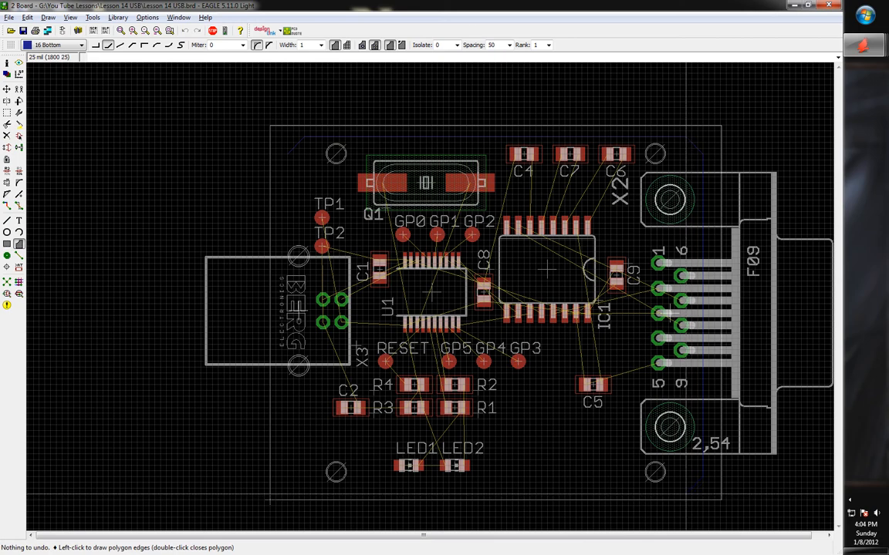
pyautogui.click(684, 494)
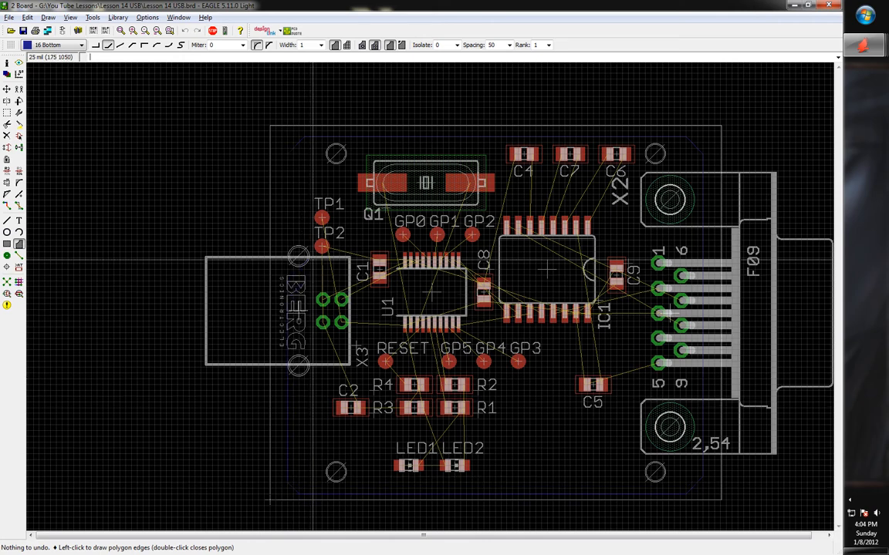
pyautogui.scroll(7, 300, 176)
pyautogui.scroll(3, 298, 175)
pyautogui.click(288, 170)
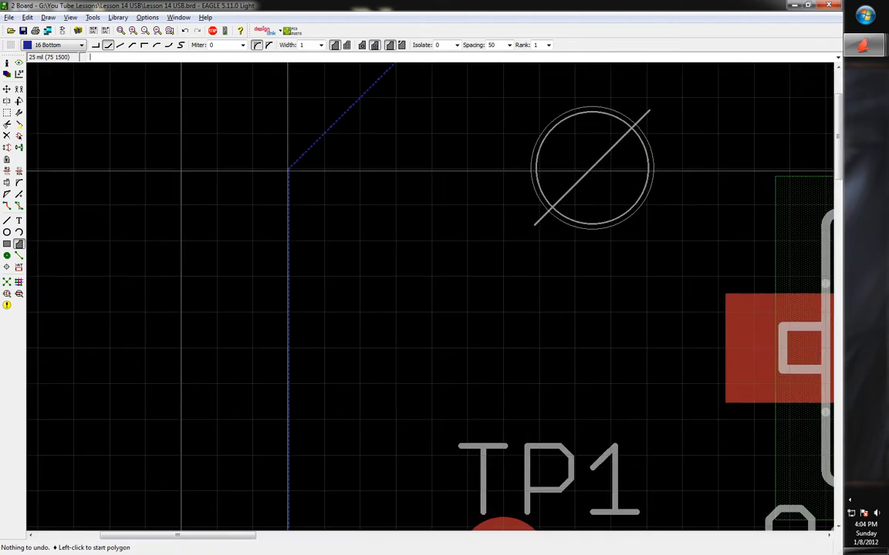
pyautogui.scroll(-6, 289, 186)
pyautogui.scroll(-4, 367, 285)
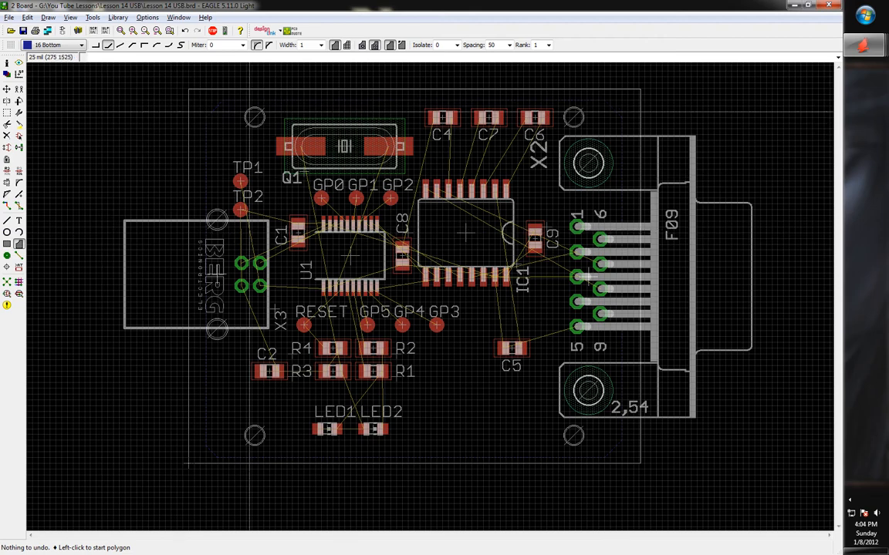
pyautogui.moveTo(194, 111); pyautogui.dragTo(197, 133, button='middle')
pyautogui.scroll(1, 198, 132)
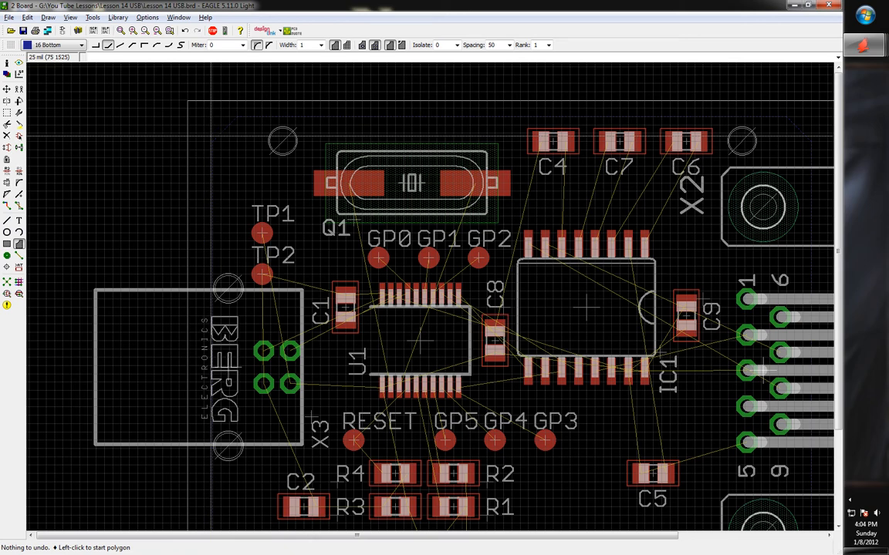
# Rename the board-wide bottom polygon to GND with the Name tool
pyautogui.click(7, 173)
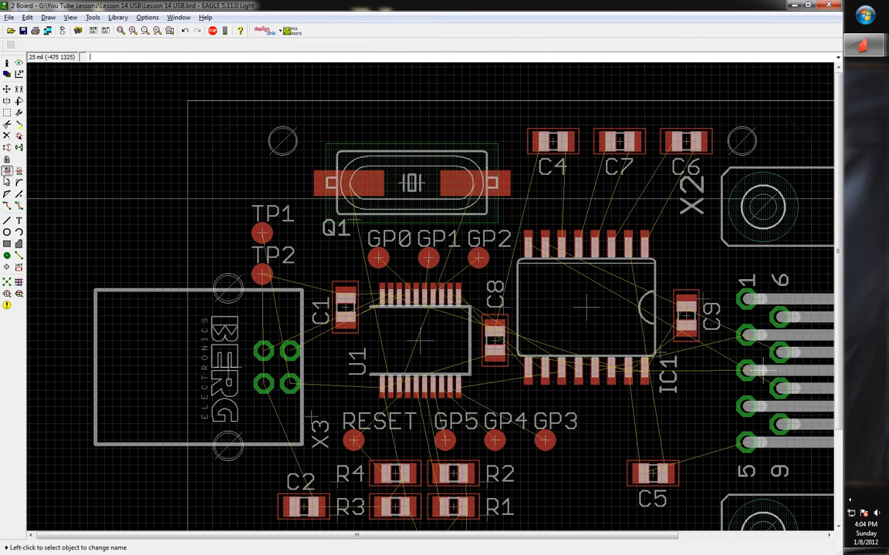
pyautogui.click(230, 124)
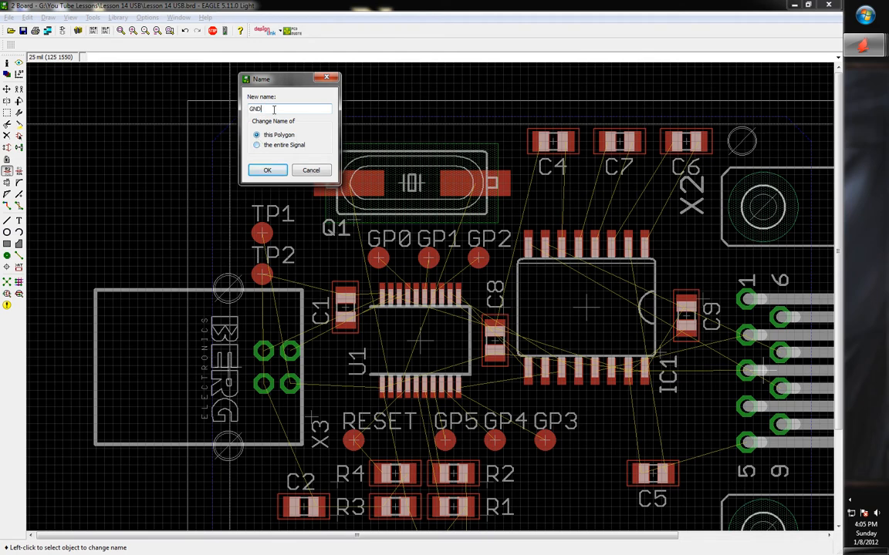
pyautogui.press('Return')
pyautogui.scroll(-1, 154, 176)
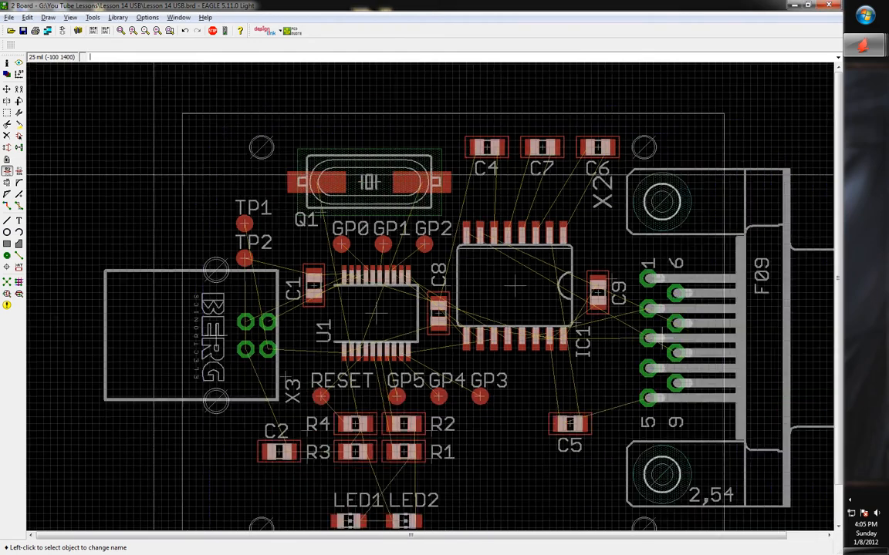
pyautogui.scroll(-2, 153, 176)
pyautogui.scroll(1, 335, 205)
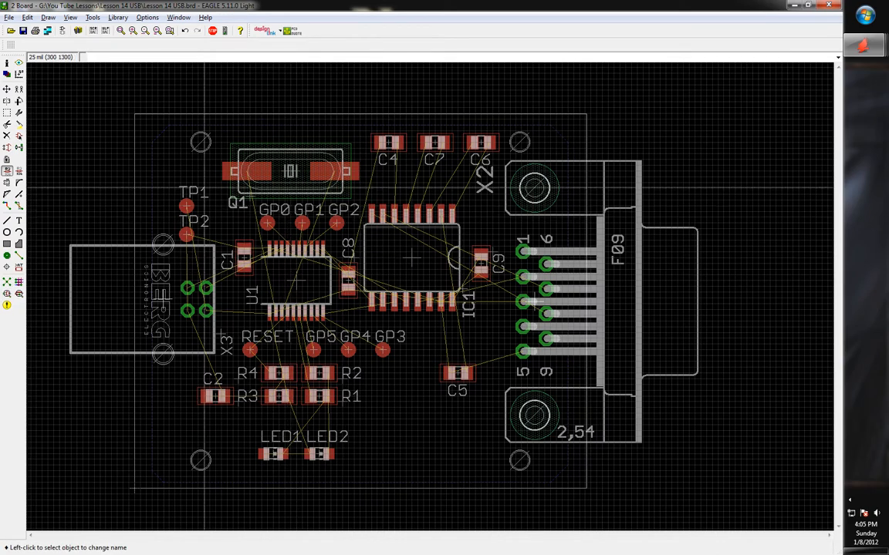
pyautogui.scroll(3, 278, 294)
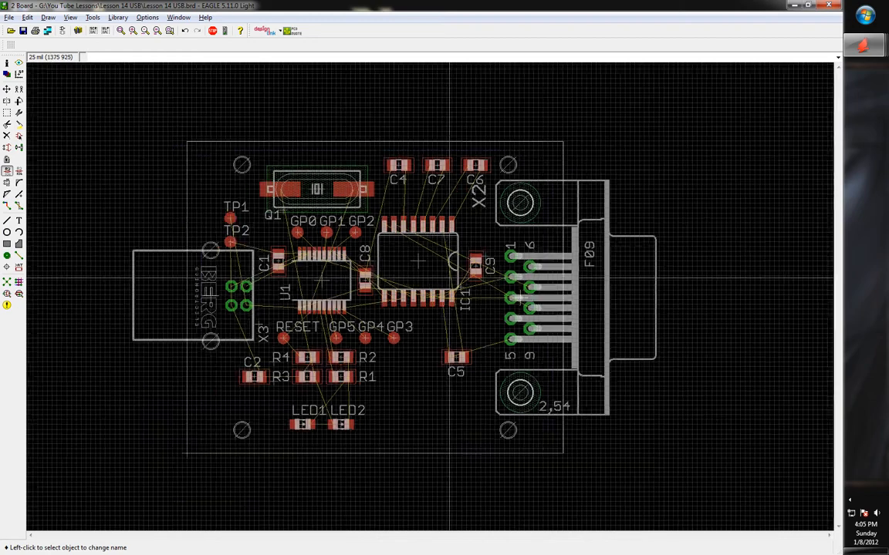
pyautogui.scroll(1, 228, 382)
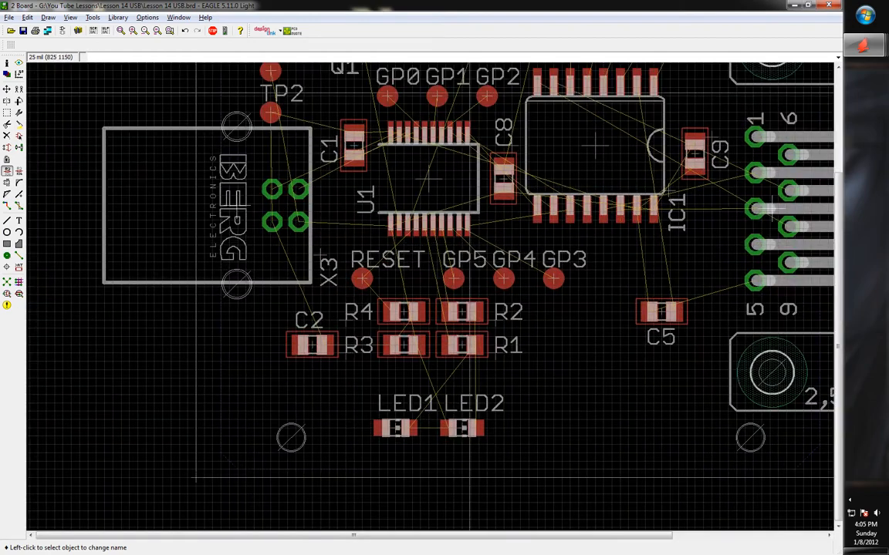
pyautogui.scroll(-2, 165, 383)
pyautogui.scroll(2, 249, 237)
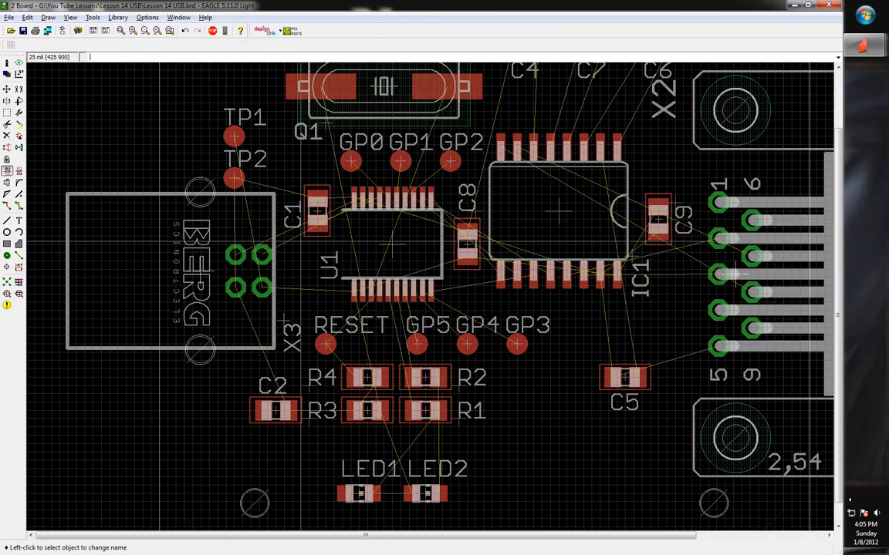
# Save the board, zoom in around U1 and C8, and select the Route tool
pyautogui.click(23, 31)
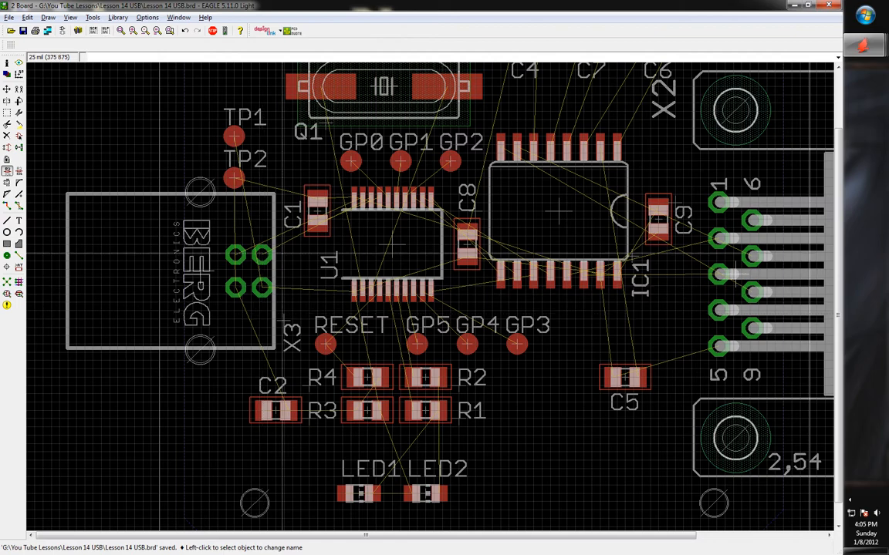
pyautogui.scroll(2, 282, 321)
pyautogui.scroll(-4, 282, 322)
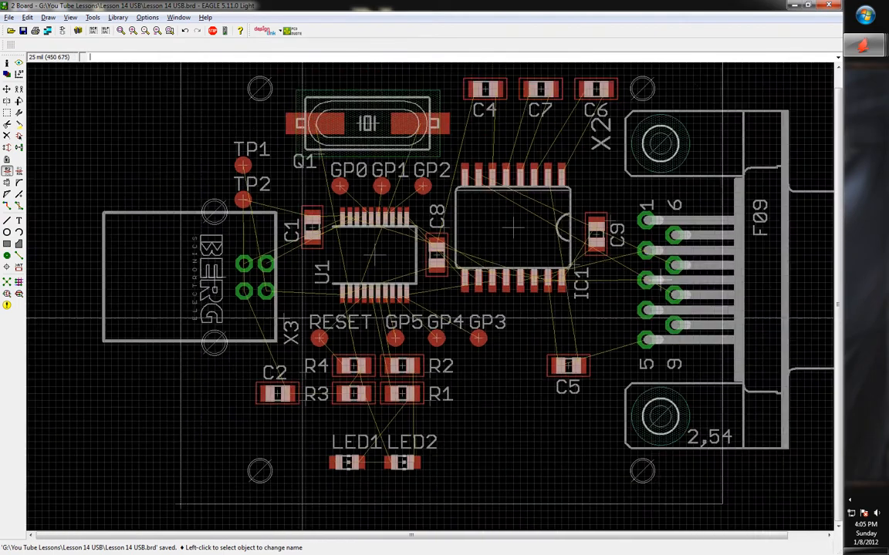
pyautogui.scroll(1, 322, 406)
pyautogui.scroll(3, 340, 413)
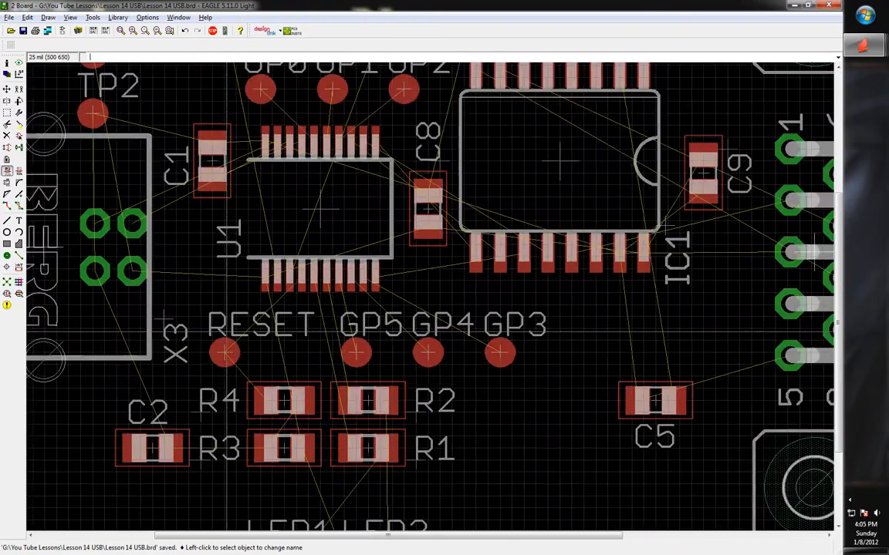
pyautogui.scroll(-1, 362, 371)
pyautogui.scroll(1, 401, 308)
pyautogui.scroll(-2, 428, 239)
pyautogui.scroll(2, 381, 277)
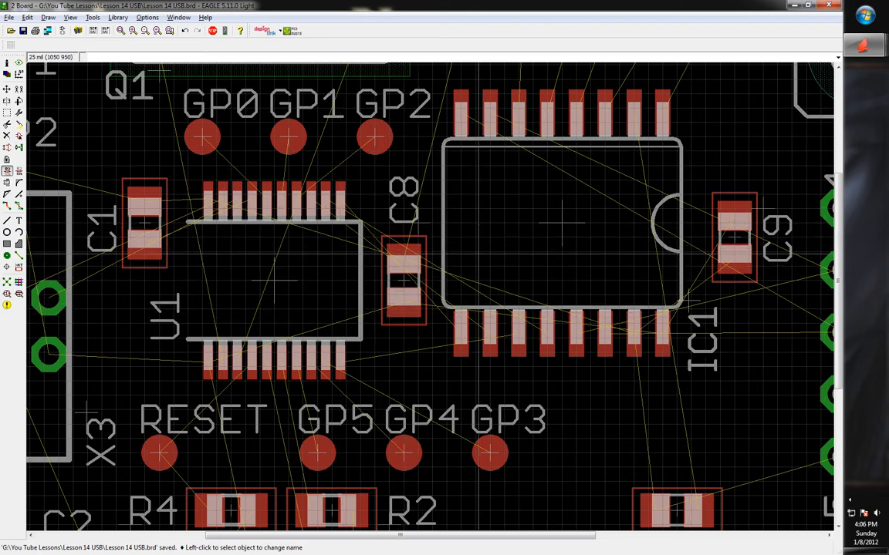
pyautogui.scroll(1, 81, 235)
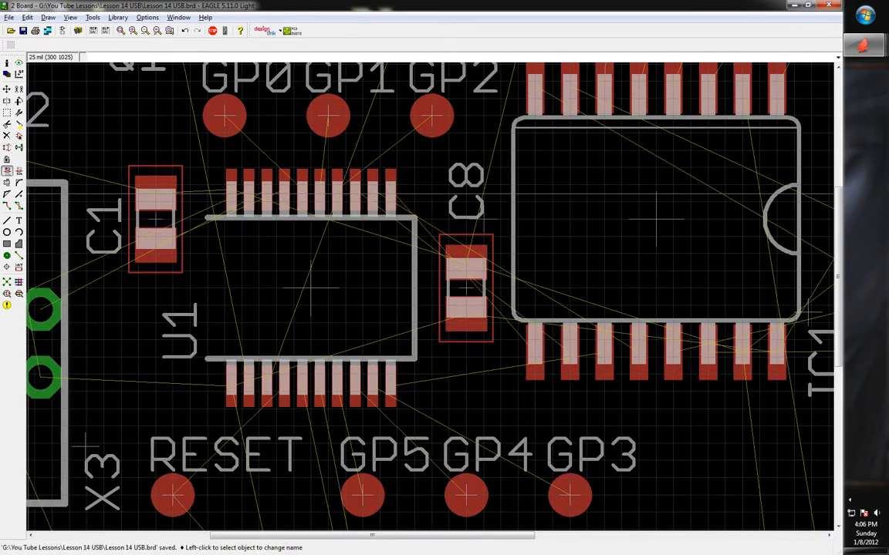
pyautogui.click(7, 206)
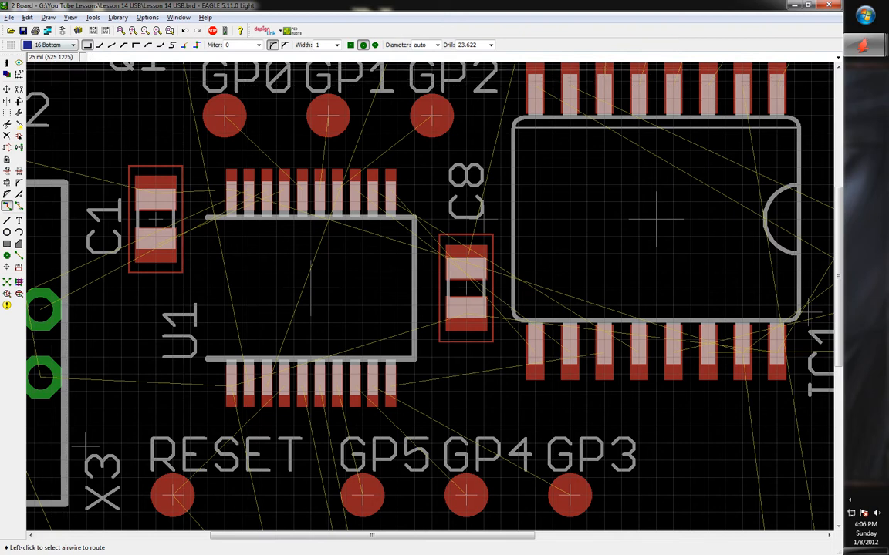
# Switch routing to the 1 Top layer and try a GND trace from C8's upper pad
pyautogui.click(53, 45)
pyautogui.click(53, 57)
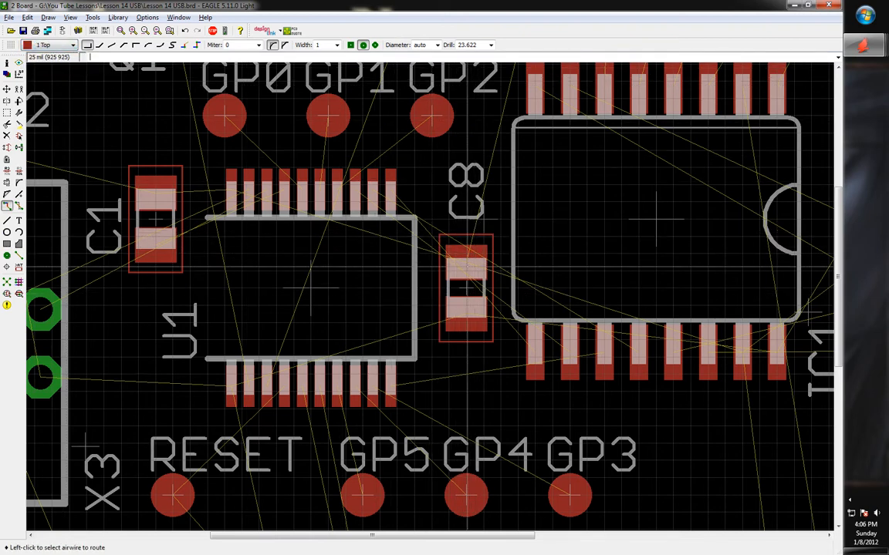
pyautogui.click(460, 255)
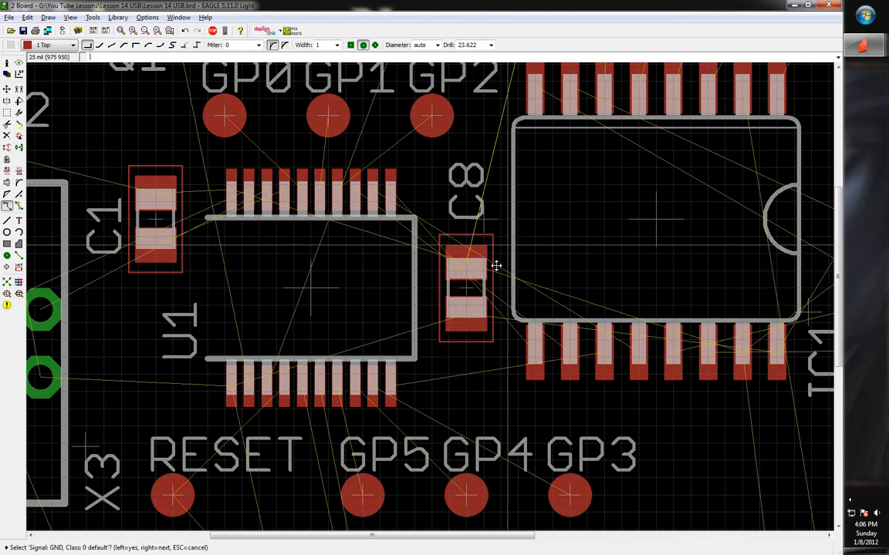
pyautogui.scroll(4, 463, 259)
pyautogui.scroll(-2, 470, 259)
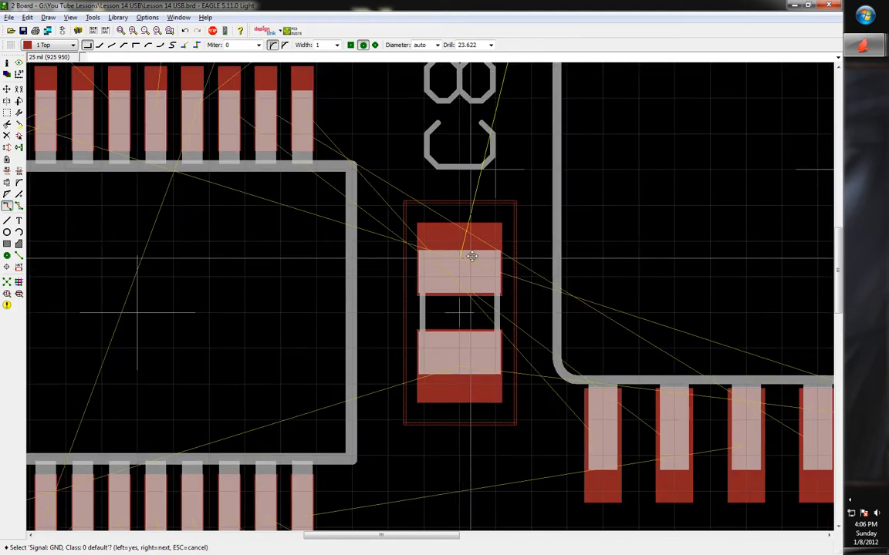
pyautogui.scroll(1, 472, 242)
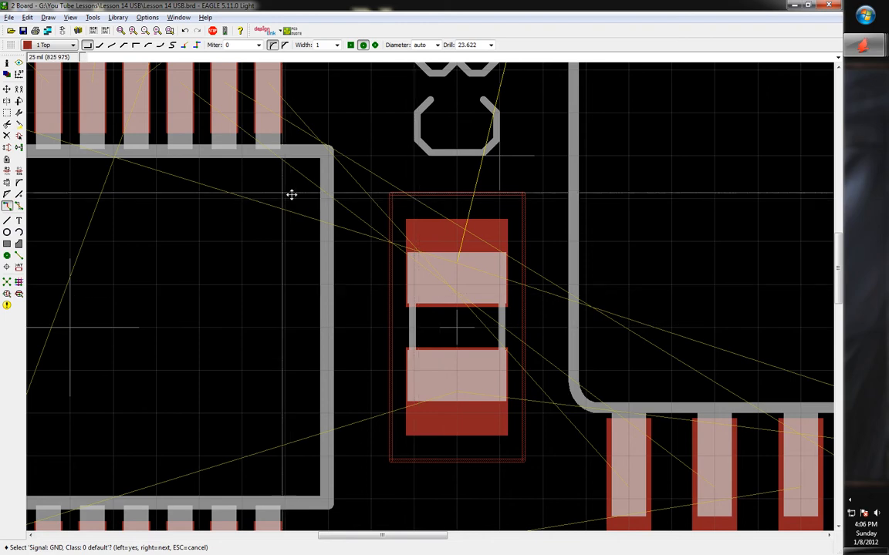
pyautogui.scroll(-1, 445, 286)
pyautogui.scroll(1, 445, 286)
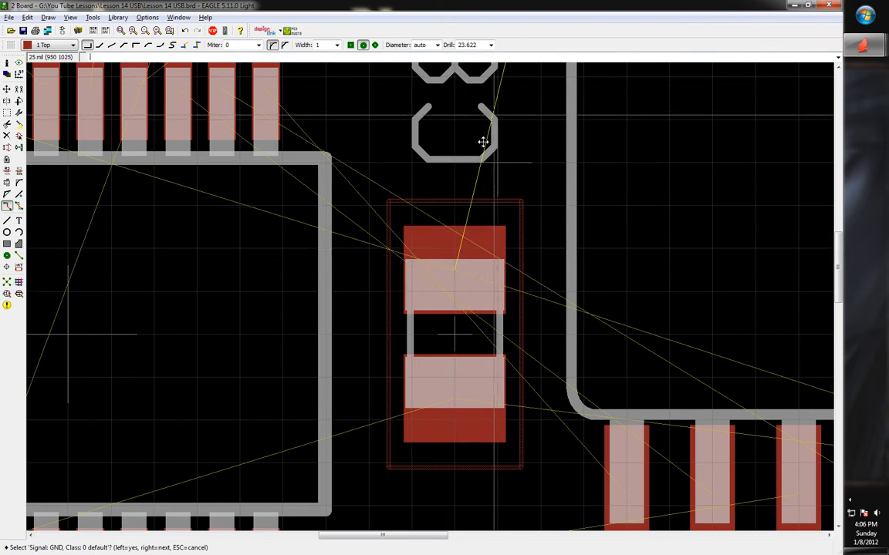
pyautogui.click(447, 189)
pyautogui.press('Escape')
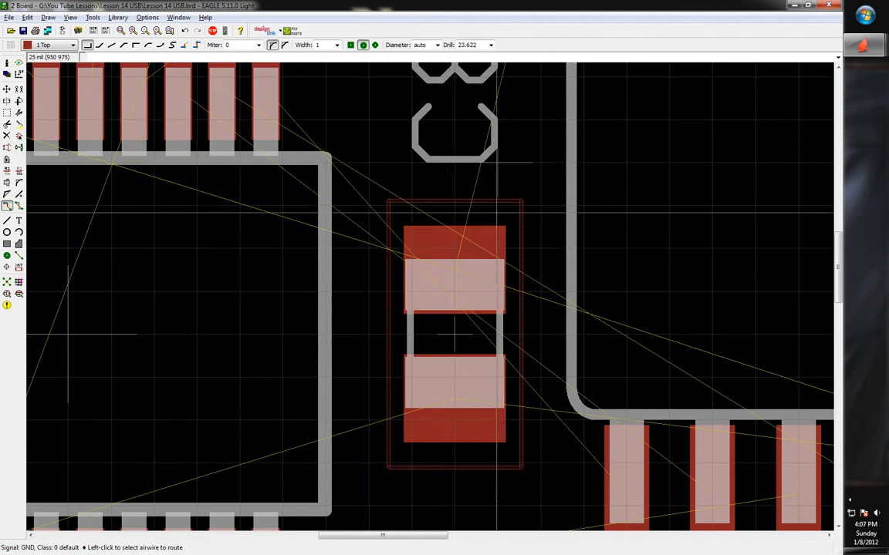
# Reselect C8's upper pad, cycle between the GND and N$25 signals, then cancel
pyautogui.click(466, 211)
pyautogui.scroll(3, 445, 253)
pyautogui.scroll(-10, 460, 251)
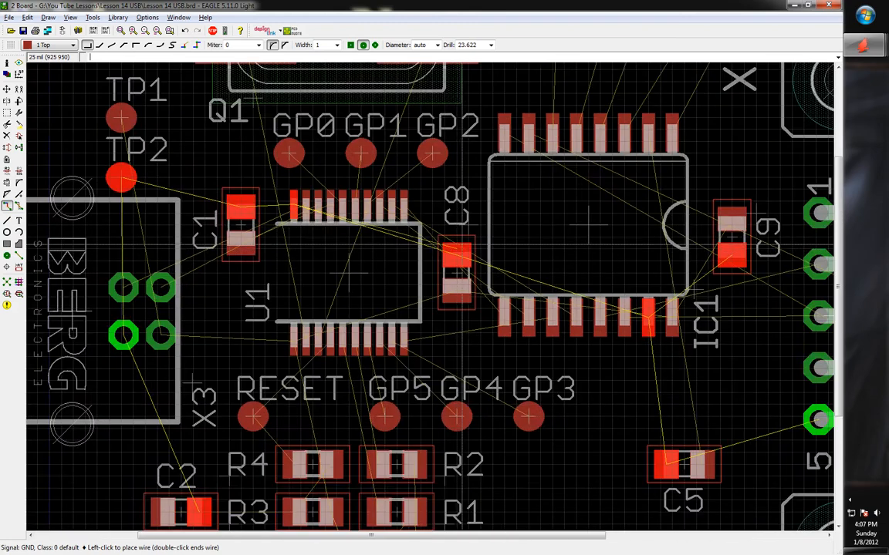
pyautogui.scroll(2, 465, 232)
pyautogui.press('Escape')
pyautogui.click(452, 270)
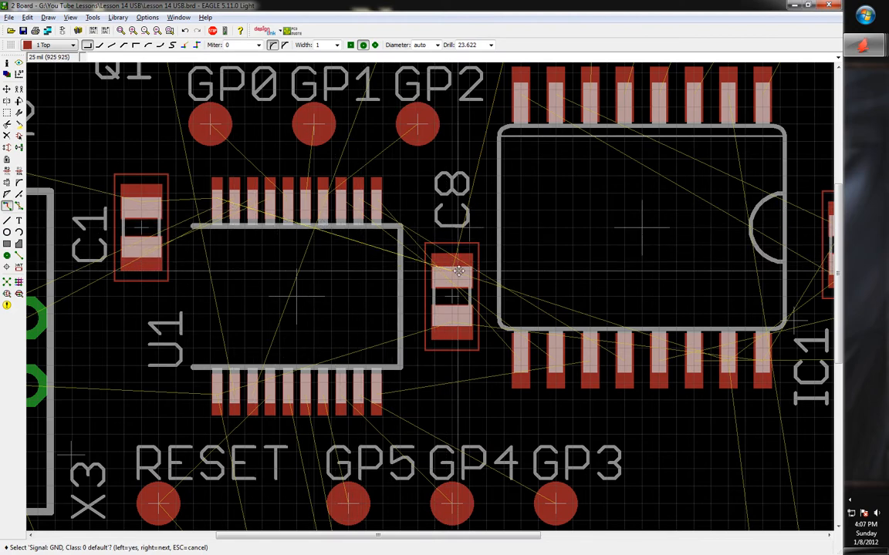
pyautogui.rightClick(451, 271)
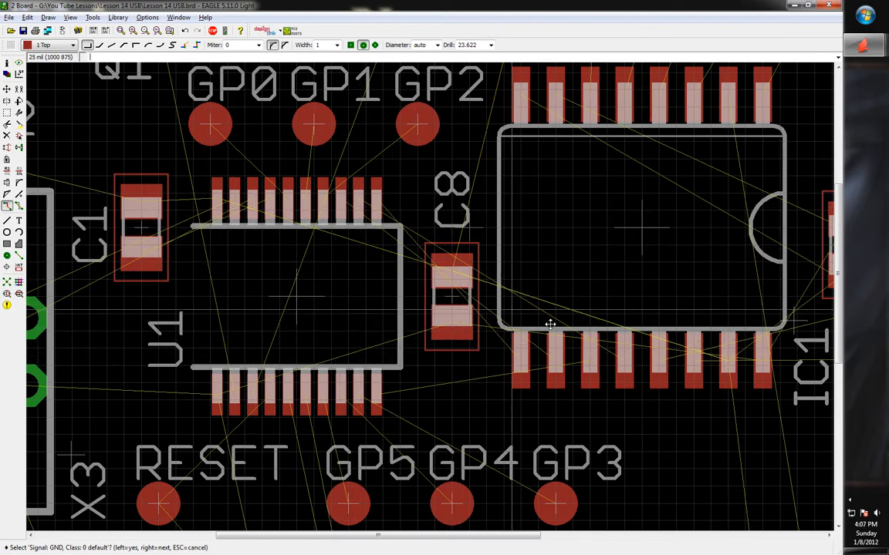
pyautogui.rightClick(451, 271)
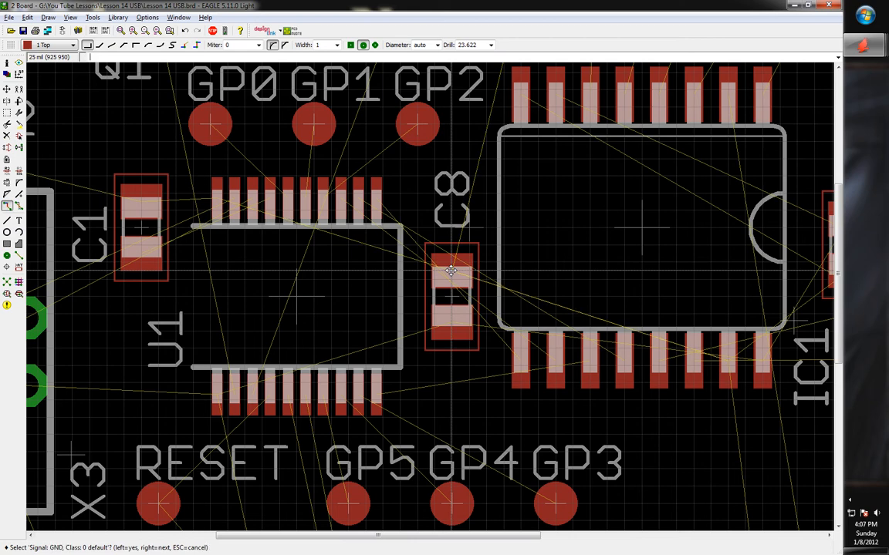
pyautogui.rightClick(451, 271)
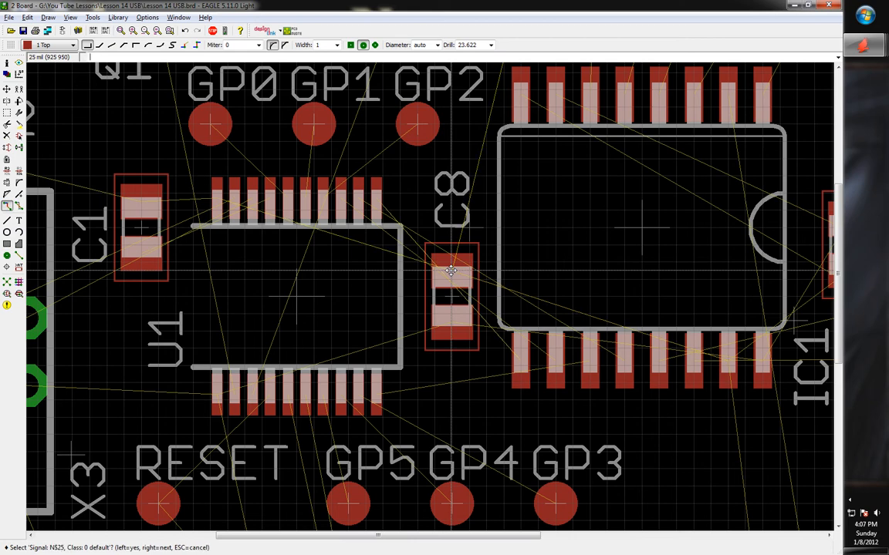
pyautogui.rightClick(451, 271)
pyautogui.rightClick(450, 270)
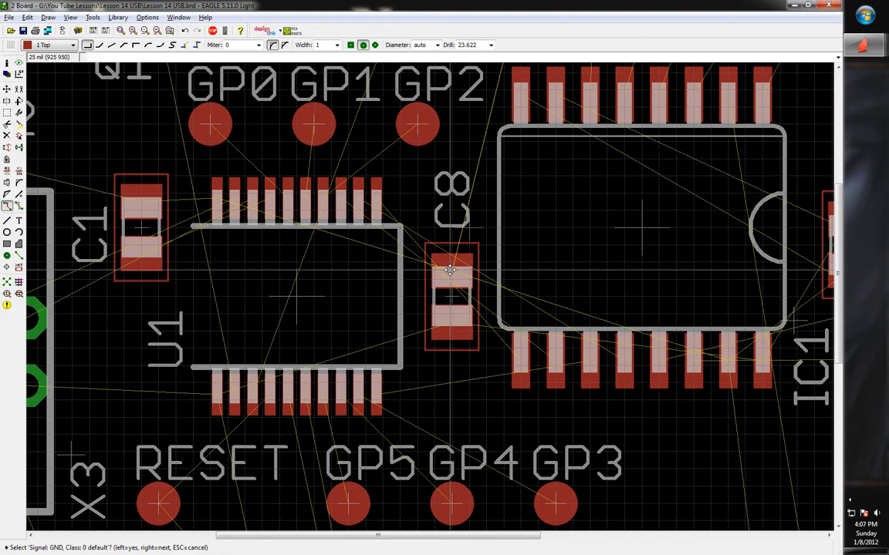
pyautogui.rightClick(479, 275)
pyautogui.press('Escape')
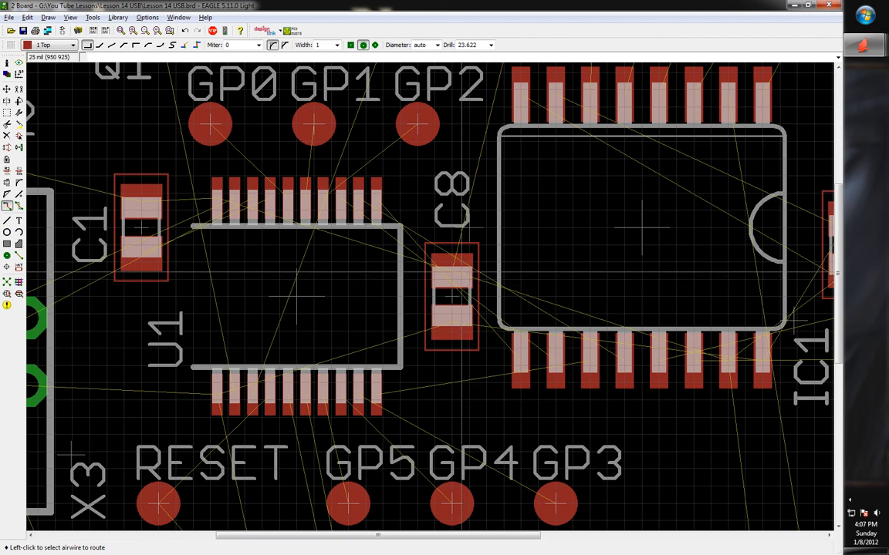
# Start a GND trace from C8's upper pad with trace width set to 15
pyautogui.click(452, 266)
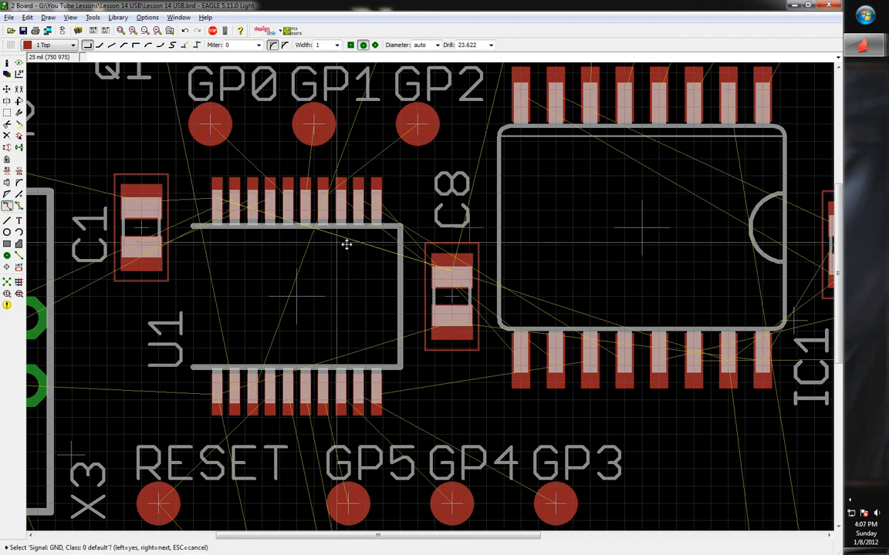
pyautogui.click(416, 266)
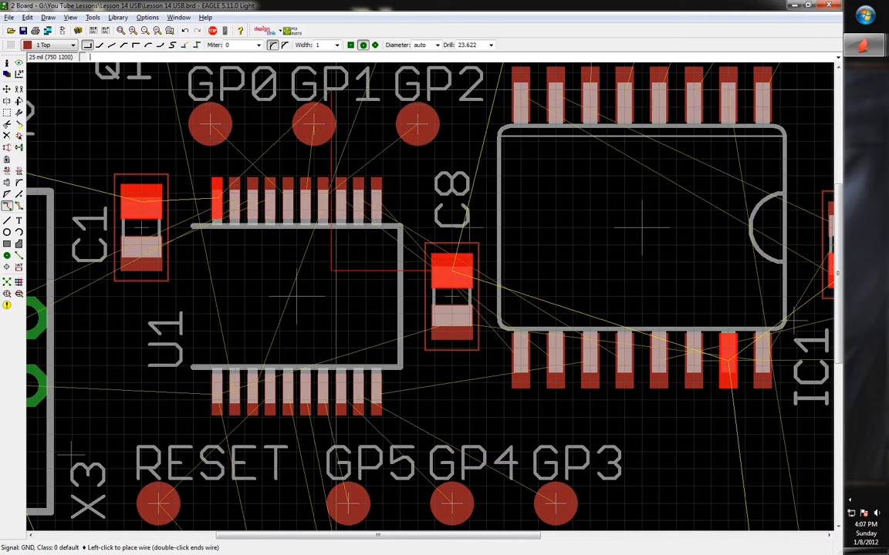
pyautogui.doubleClick(322, 44)
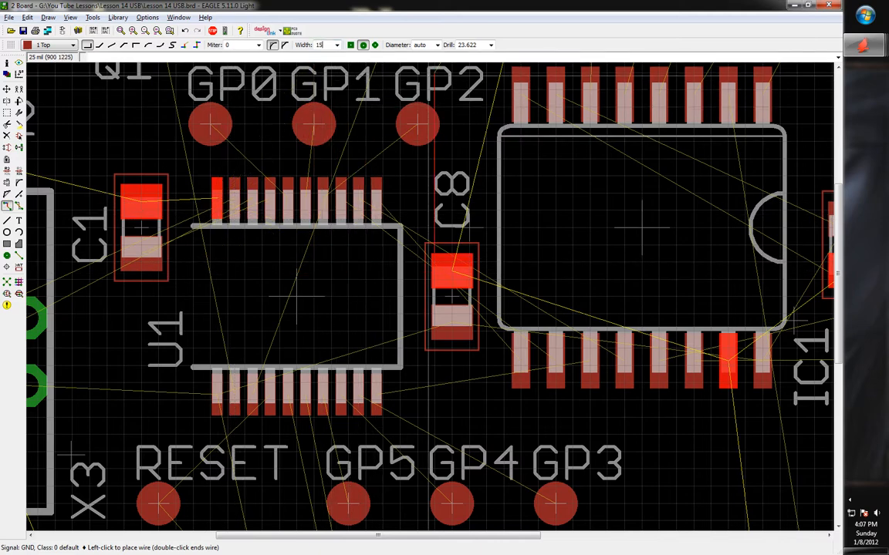
pyautogui.write('15')
pyautogui.press('Return')
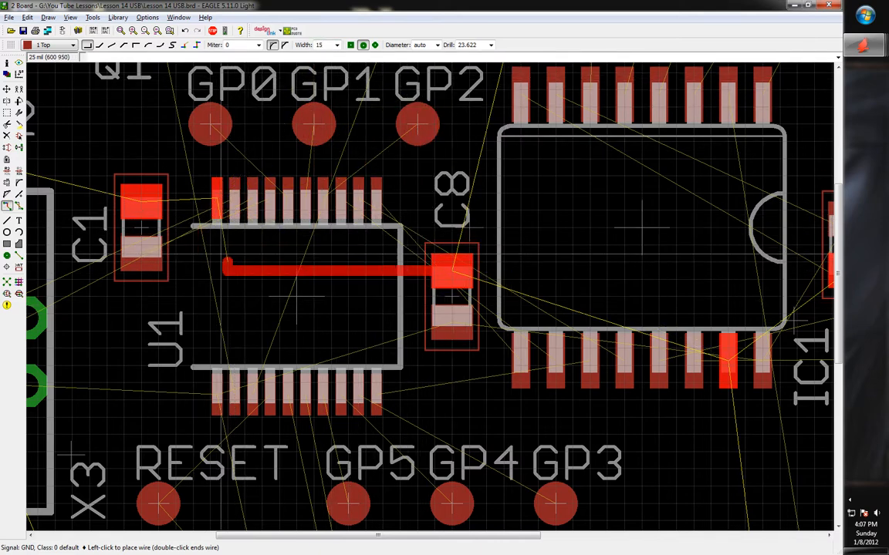
# Bend the trace at 45° and finish it on U1's top-left pin
pyautogui.scroll(2, 230, 248)
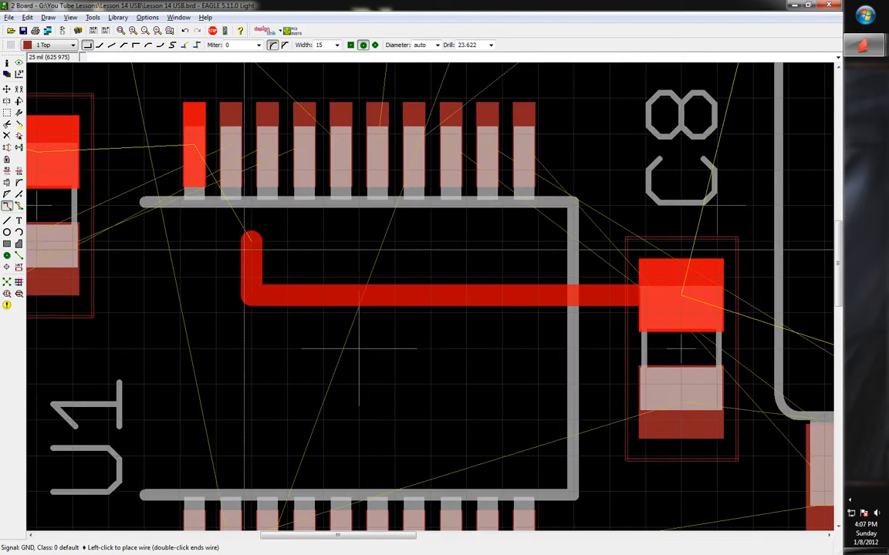
pyautogui.rightClick(287, 238)
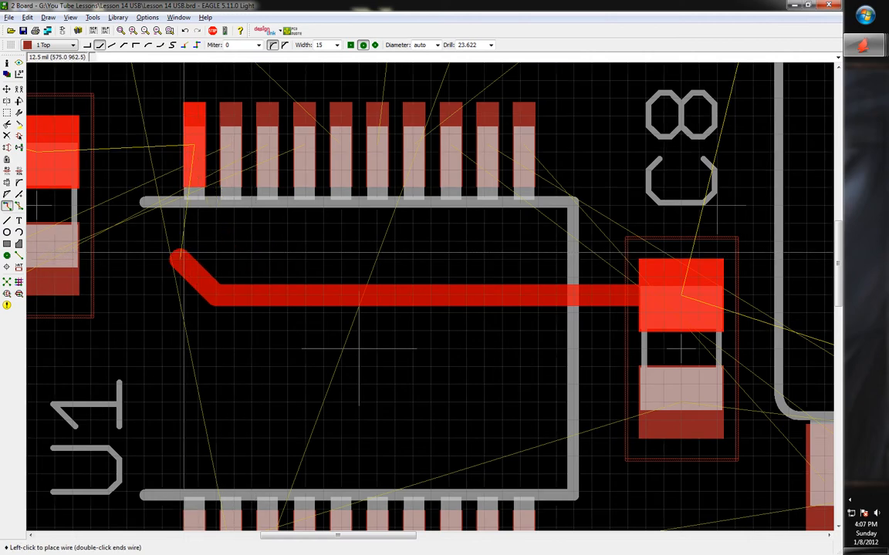
pyautogui.click(194, 147)
pyautogui.scroll(-4, 359, 349)
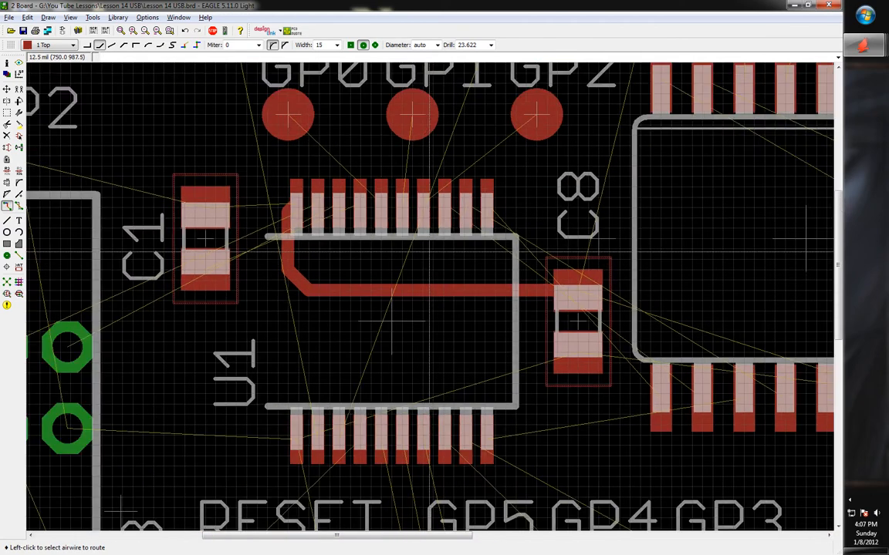
pyautogui.scroll(3, 312, 283)
pyautogui.scroll(-2, 385, 255)
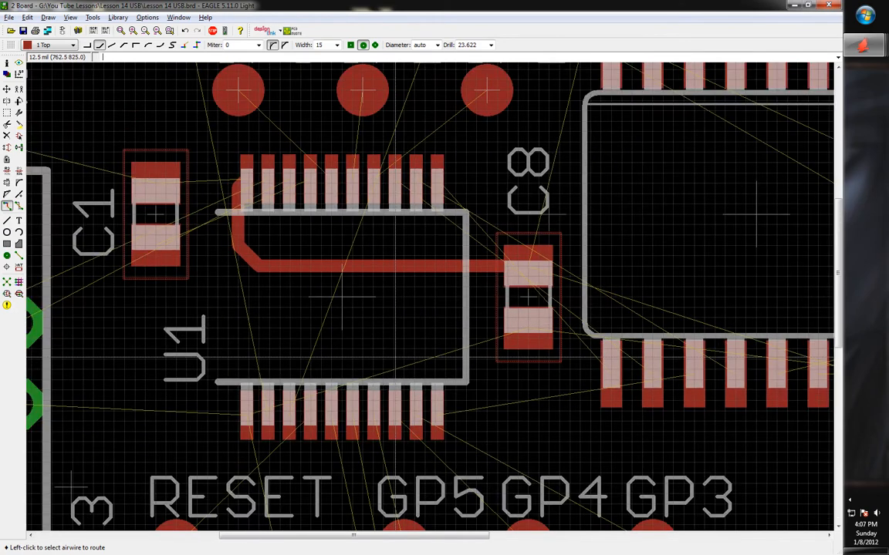
pyautogui.scroll(2, 339, 284)
pyautogui.scroll(-2, 339, 284)
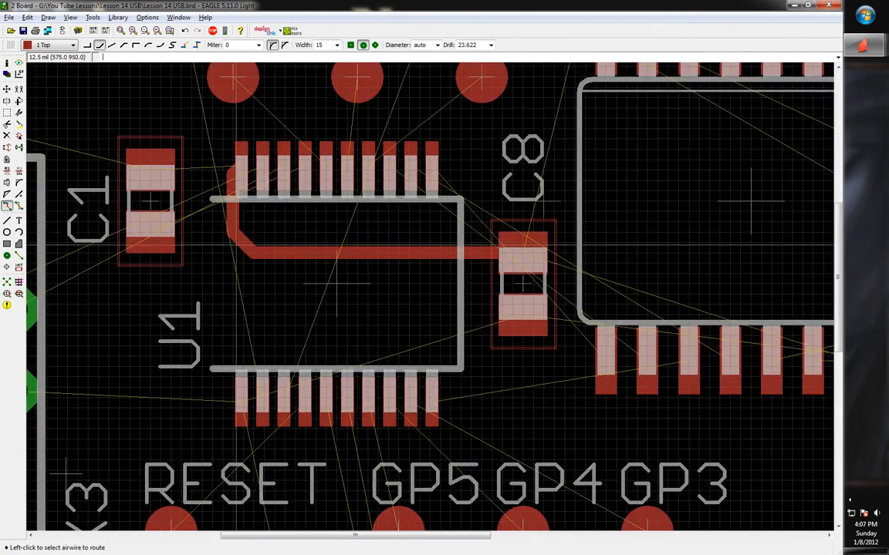
pyautogui.scroll(1, 338, 285)
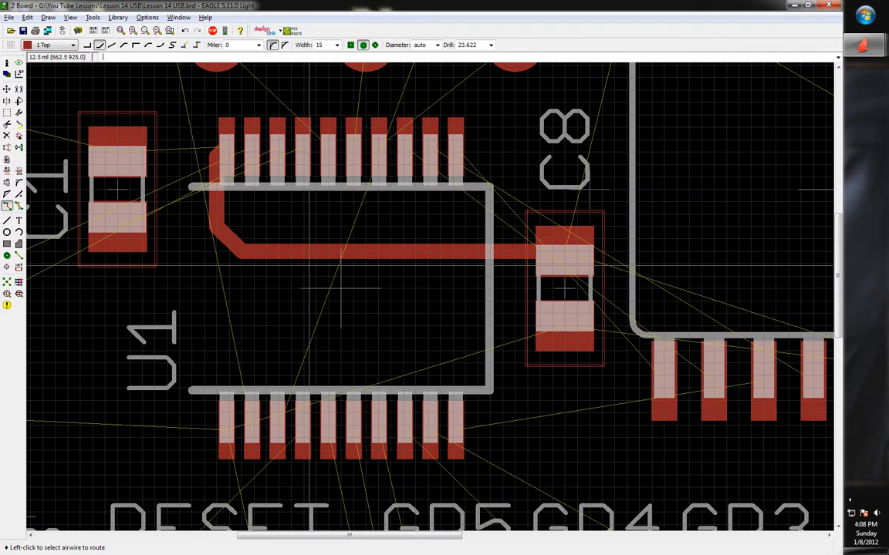
# Launch Microsoft Paint by running mspaint
pyautogui.press('super+r')
pyautogui.write('ms')
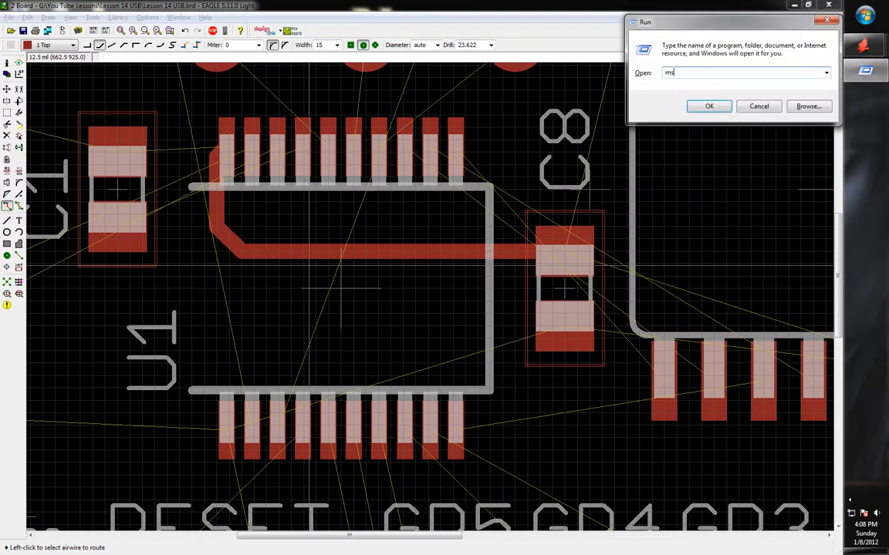
pyautogui.write('paint')
pyautogui.press('Return')
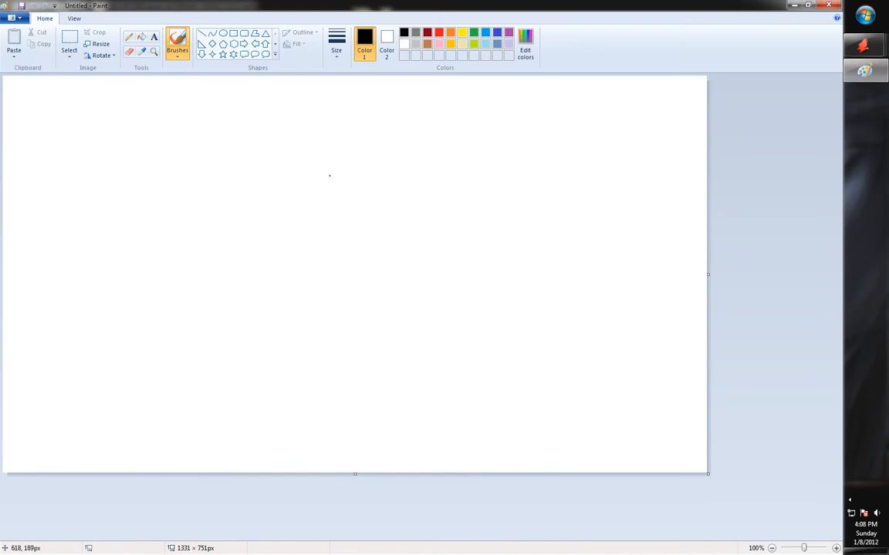
# Paint a thick black L-shaped stroke with the largest brush size, redrawing it once, and zoom in
pyautogui.click(337, 42)
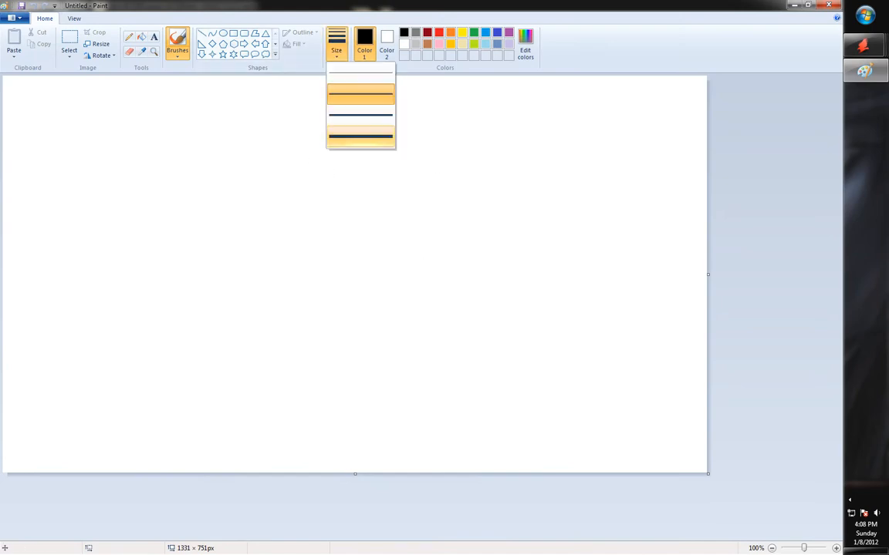
pyautogui.click(355, 137)
pyautogui.keyDown('ctrl'); pyautogui.scroll(1, 245, 168); pyautogui.keyUp('ctrl')
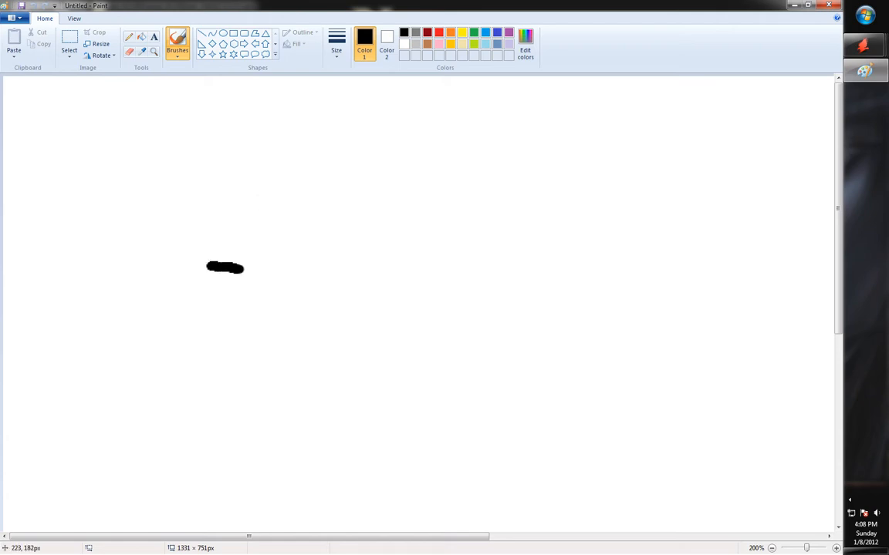
pyautogui.moveTo(242, 268)
pyautogui.mouseDown()
pyautogui.moveTo(333, 272)
pyautogui.moveTo(387, 247)
pyautogui.mouseUp()
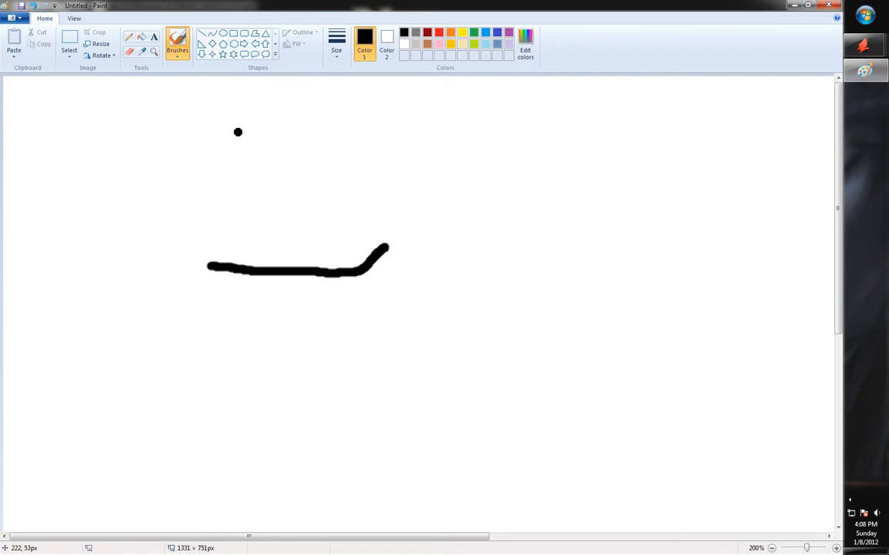
pyautogui.hotkey('ctrl', 'z')
pyautogui.moveTo(242, 257)
pyautogui.mouseDown()
pyautogui.moveTo(325, 251)
pyautogui.moveTo(375, 213)
pyautogui.mouseUp()
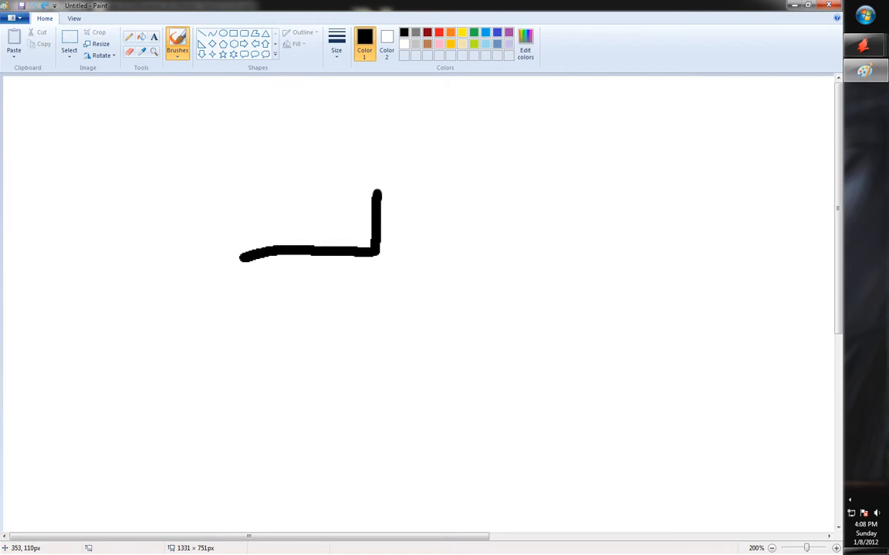
pyautogui.keyDown('ctrl'); pyautogui.scroll(2, 368, 246); pyautogui.keyUp('ctrl')
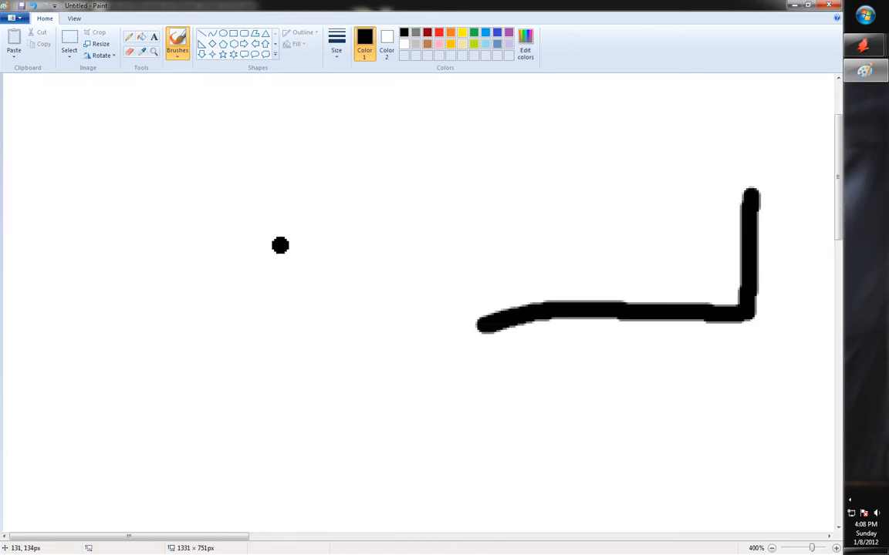
pyautogui.scroll(1, 270, 245)
pyautogui.scroll(-2, 252, 266)
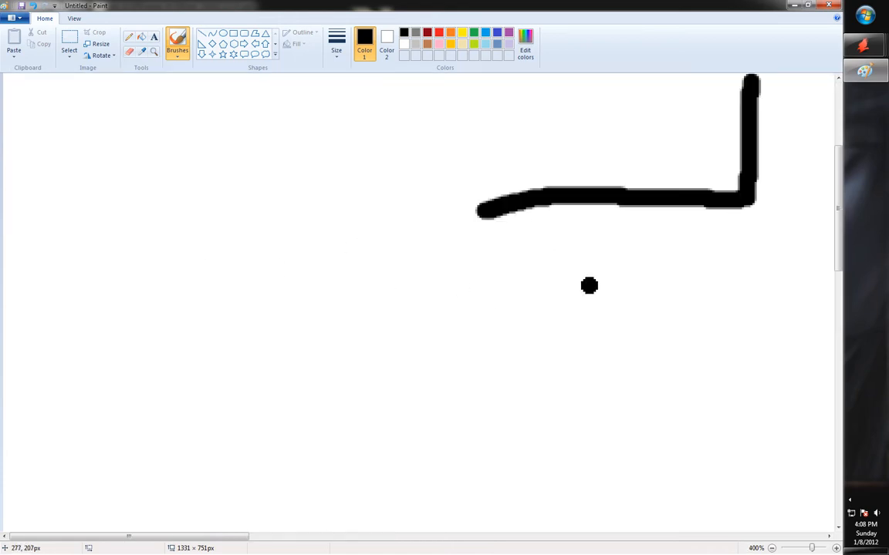
pyautogui.scroll(1, 383, 240)
pyautogui.moveTo(219, 537)
pyautogui.mouseDown()
pyautogui.moveTo(369, 536)
pyautogui.moveTo(325, 536)
pyautogui.mouseUp()
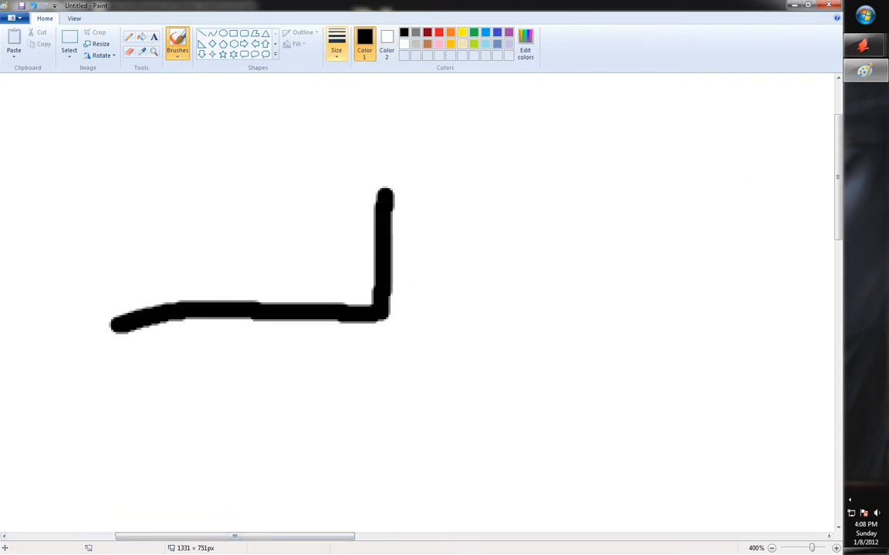
# Flood-fill the white background around the stroke with yellow
pyautogui.click(141, 36)
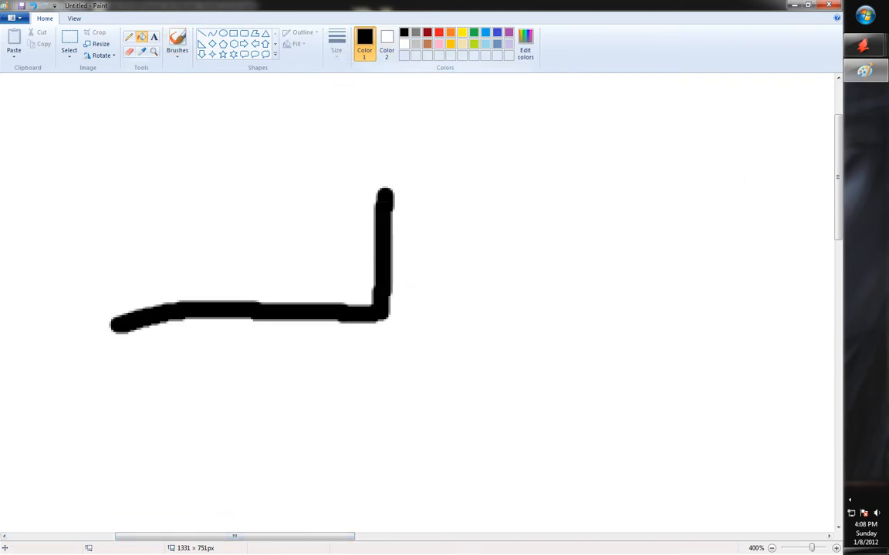
pyautogui.click(462, 32)
pyautogui.click(487, 82)
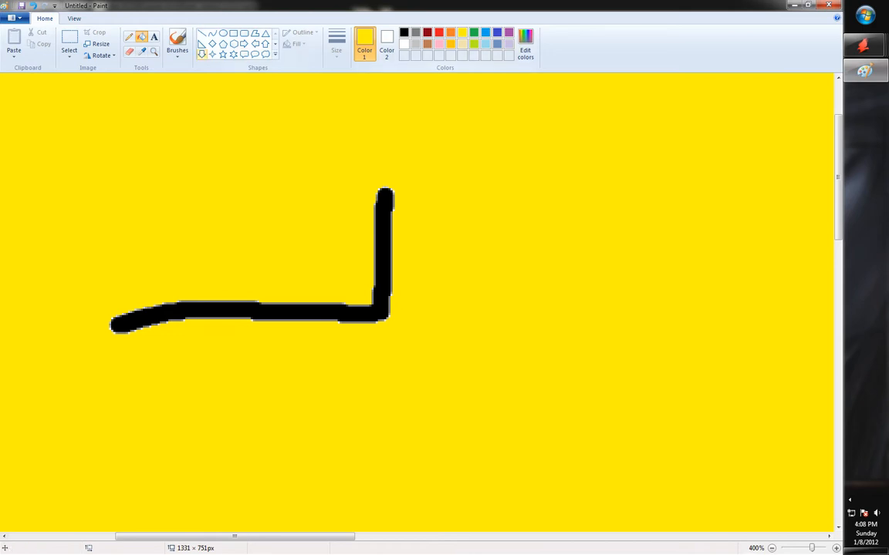
# Brush yellow over the L's corner to nick the horizontal line's end
pyautogui.click(177, 43)
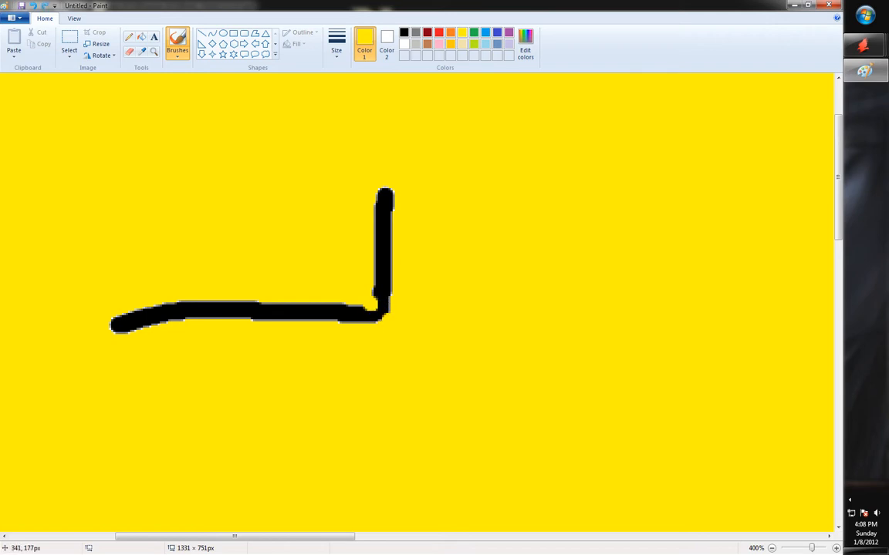
pyautogui.moveTo(382, 318); pyautogui.dragTo(345, 315)
pyautogui.moveTo(378, 304); pyautogui.dragTo(369, 328)
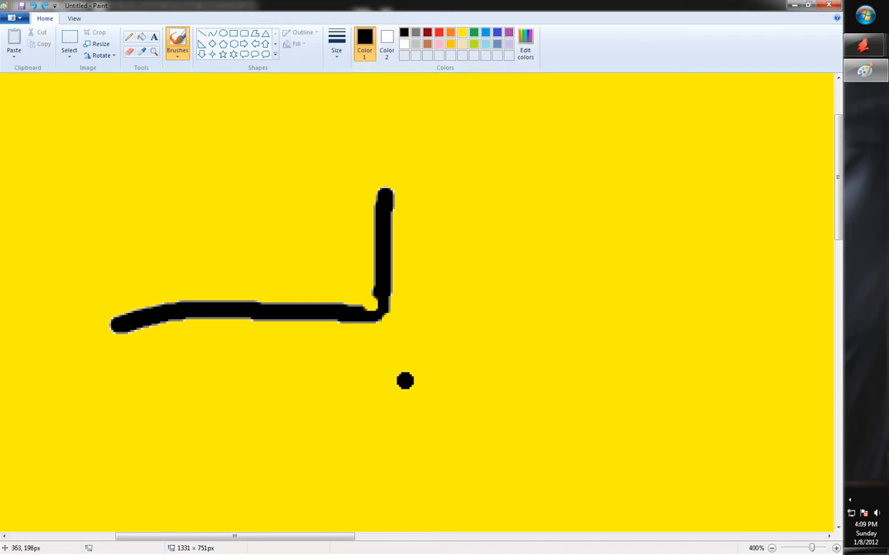
# Add another black stroke right of the corner, then close Paint without saving
pyautogui.moveTo(437, 342)
pyautogui.mouseDown()
pyautogui.moveTo(591, 344)
pyautogui.moveTo(627, 324)
pyautogui.moveTo(653, 299)
pyautogui.moveTo(640, 147)
pyautogui.mouseUp()
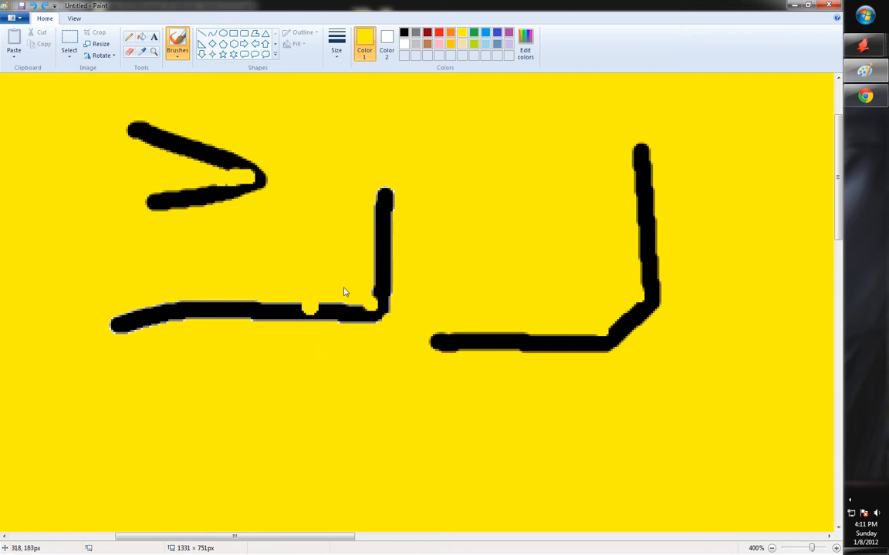
pyautogui.click(828, 6)
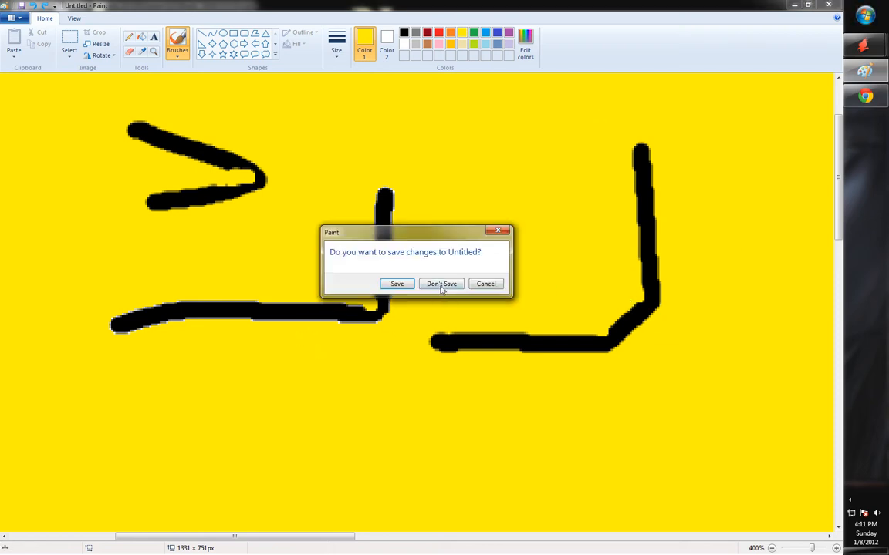
pyautogui.click(441, 284)
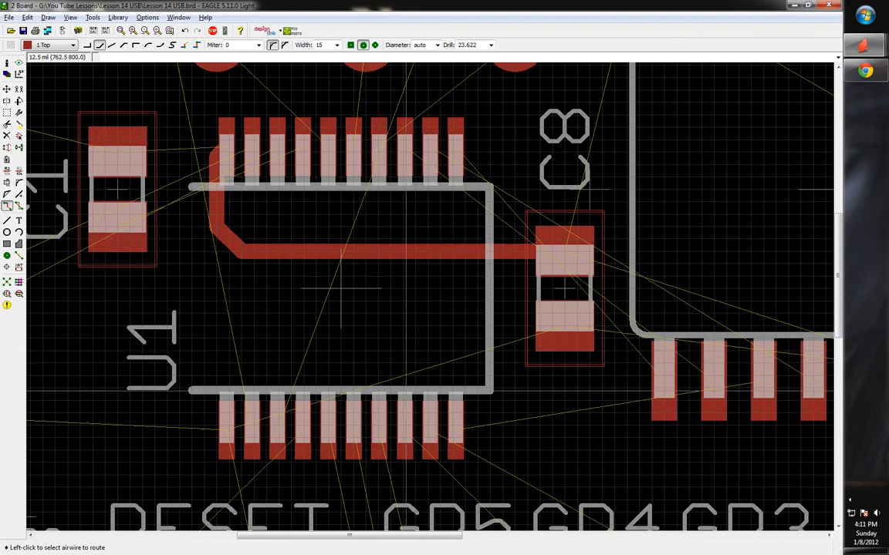
# Zoom in on U1 and C8 and route a trace from C8's lower pad to U1 pin 1
pyautogui.scroll(1, 332, 397)
pyautogui.moveTo(332, 397); pyautogui.dragTo(408, 354, button='middle')
pyautogui.scroll(1, 273, 419)
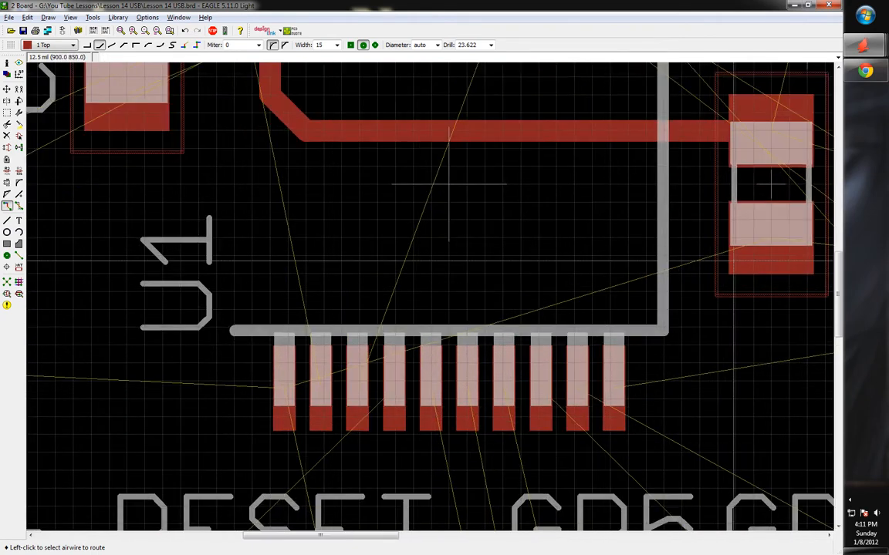
pyautogui.click(770, 260)
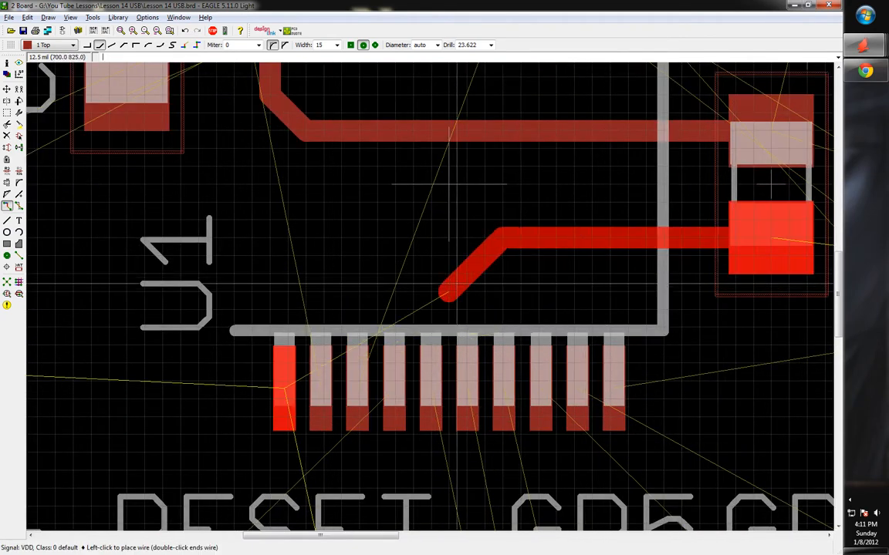
pyautogui.click(284, 378)
pyautogui.scroll(-1, 138, 375)
pyautogui.scroll(-3, 151, 371)
pyautogui.scroll(1, 664, 286)
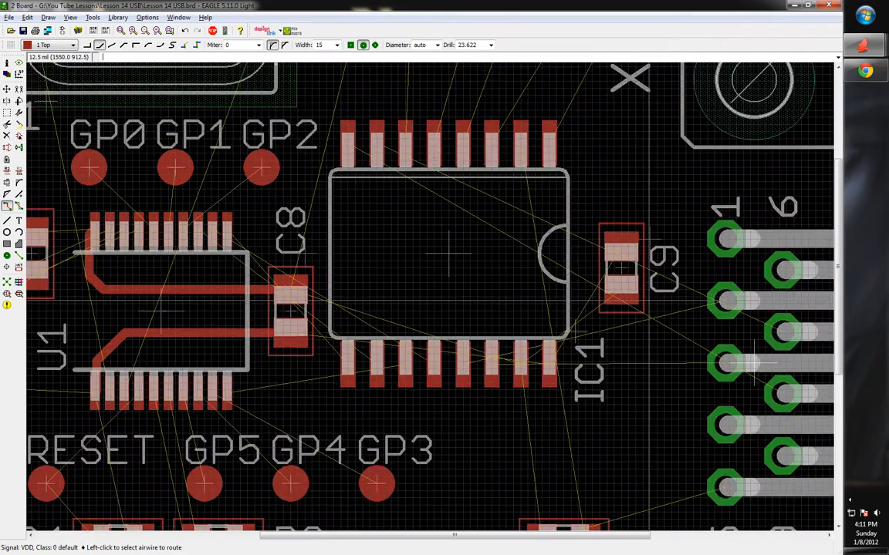
pyautogui.scroll(3, 610, 262)
# Start a trace from C9's pad, then cancel it unfinished
pyautogui.click(597, 222)
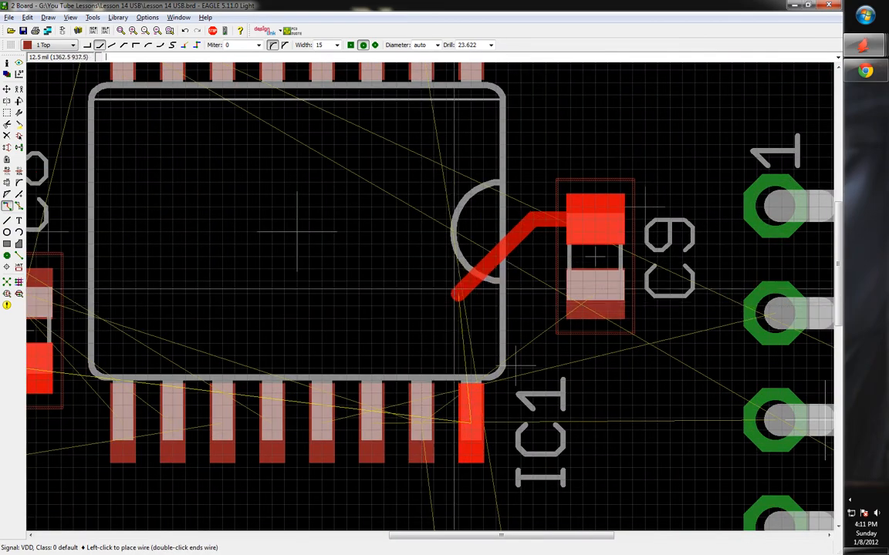
pyautogui.scroll(1, 526, 267)
pyautogui.scroll(-2, 526, 266)
pyautogui.press('Escape')
pyautogui.scroll(-5, 526, 266)
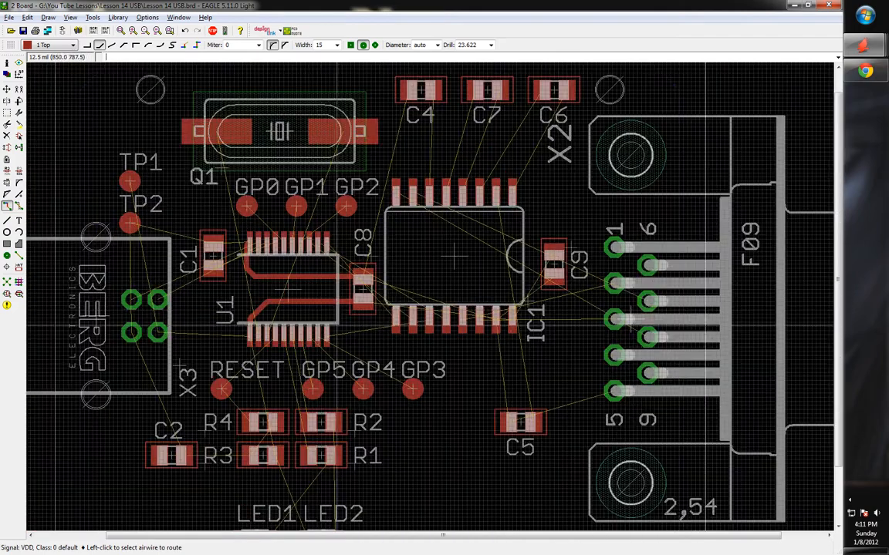
pyautogui.scroll(3, 286, 324)
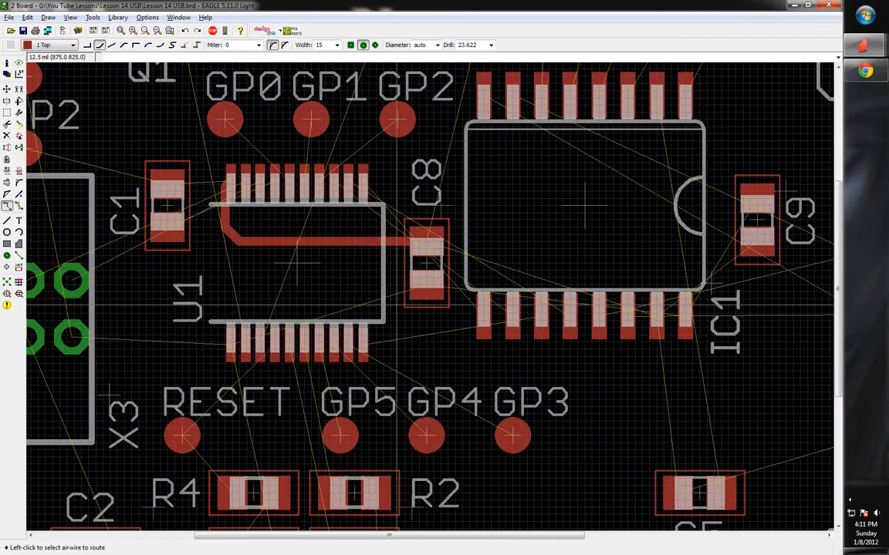
pyautogui.scroll(2, 411, 311)
# Try routing VDD below C8's lower pad, dismiss the via error, and cancel the wire
pyautogui.click(431, 288)
pyautogui.click(432, 285)
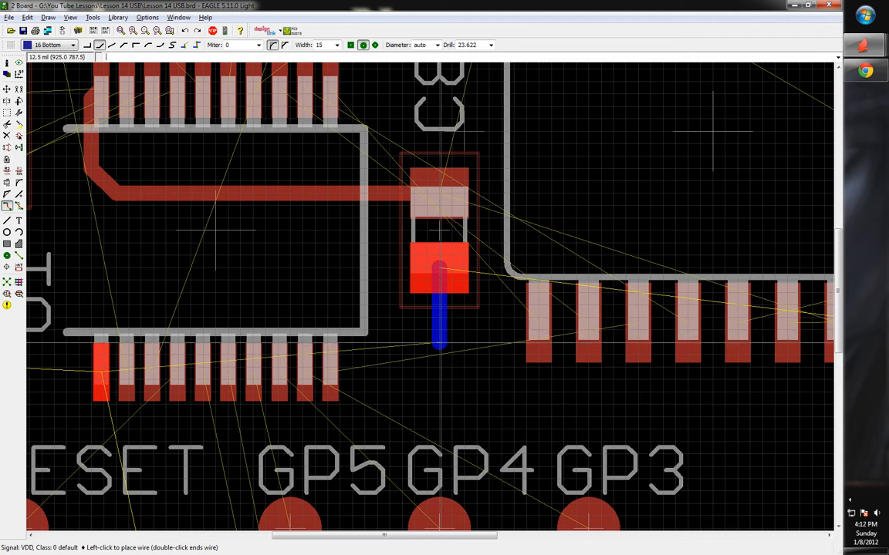
pyautogui.click(440, 341)
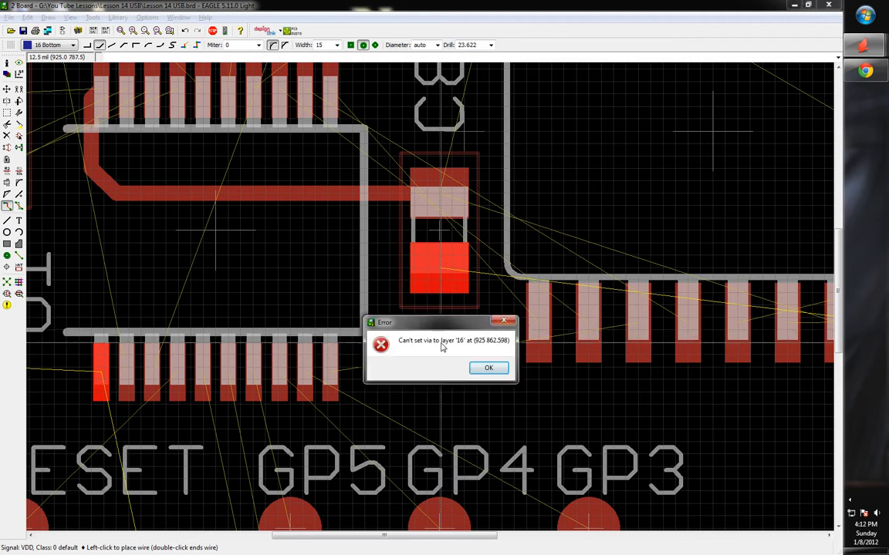
pyautogui.click(489, 369)
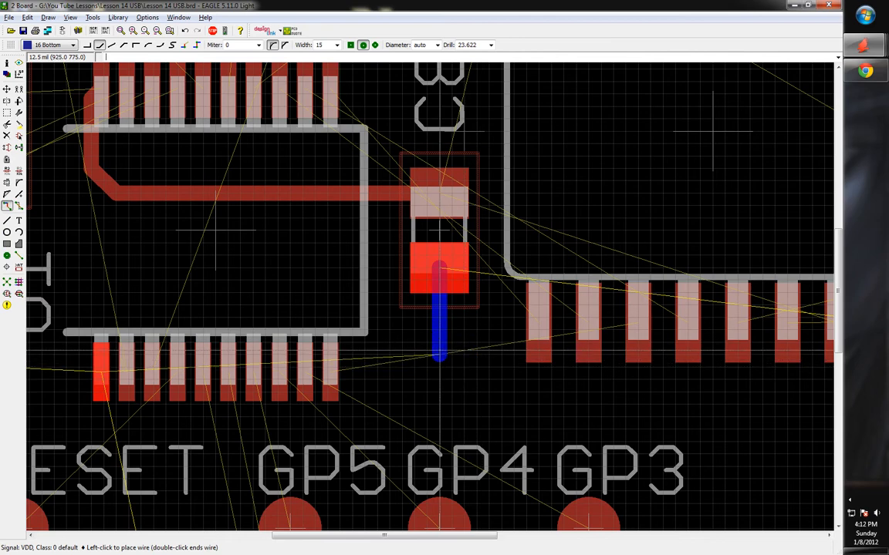
pyautogui.press('Escape')
# Route VDD from C8's lower pad on Top, switch to Bottom, and end in a via beneath it
pyautogui.click(441, 306)
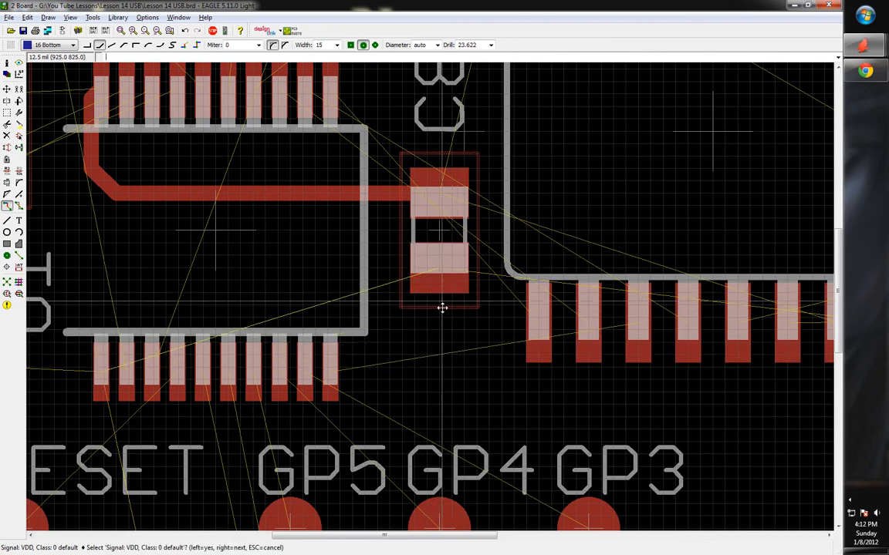
pyautogui.click(441, 306)
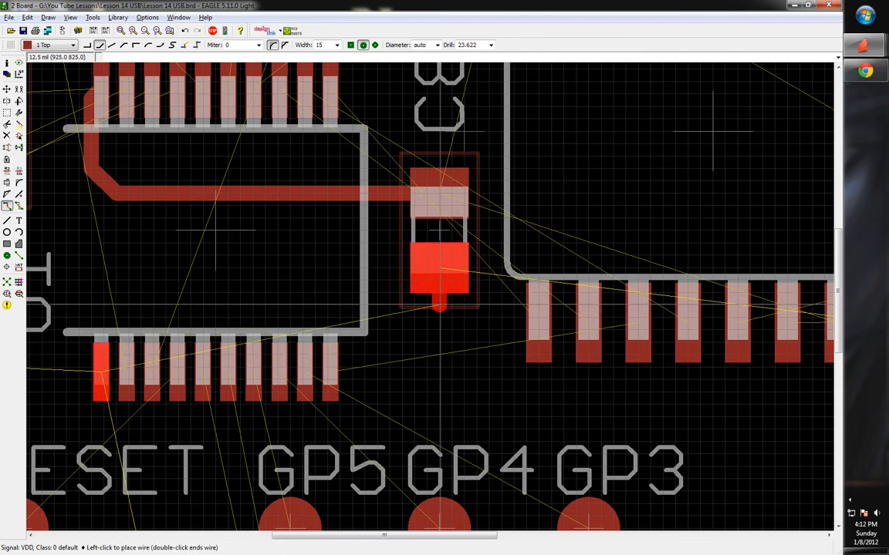
pyautogui.middleClick(439, 357)
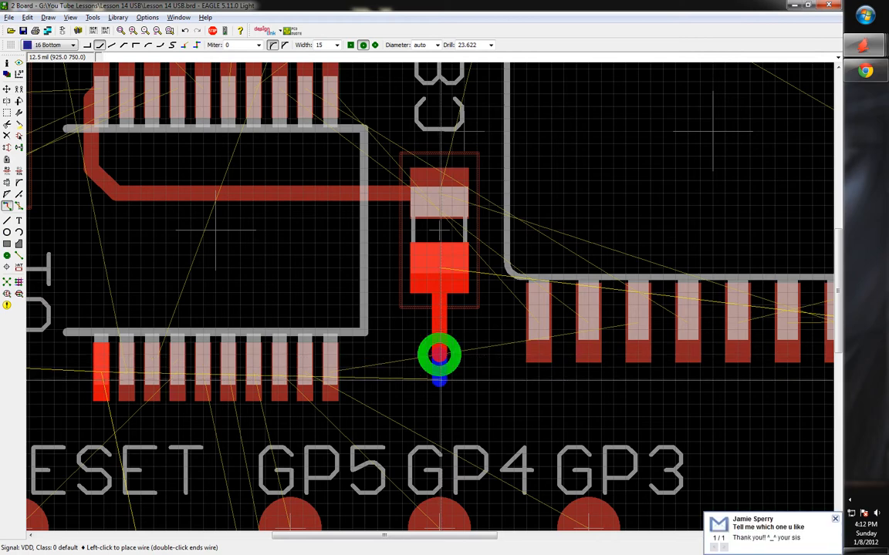
pyautogui.doubleClick(441, 380)
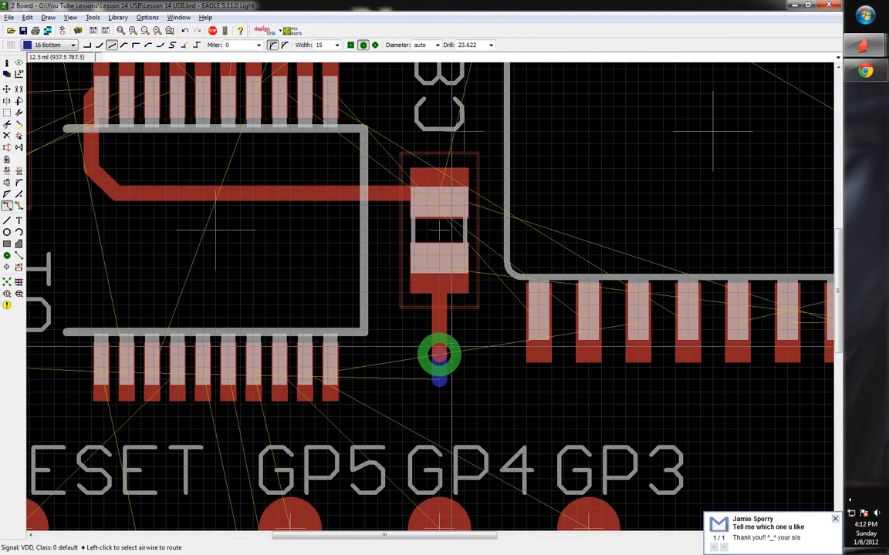
pyautogui.scroll(-2, 443, 307)
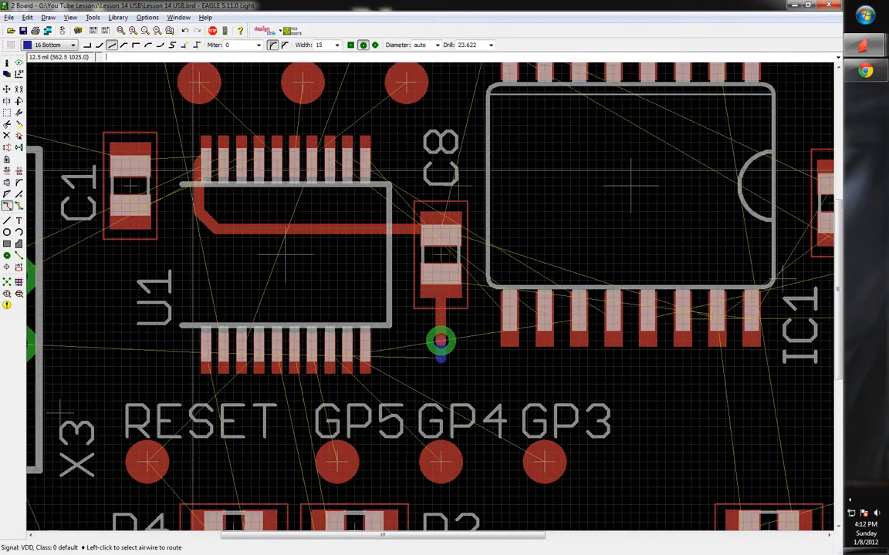
# Route VDD from C9's top pad to IC1's last pin using a 45° corner
pyautogui.scroll(-2, 332, 208)
pyautogui.scroll(4, 640, 201)
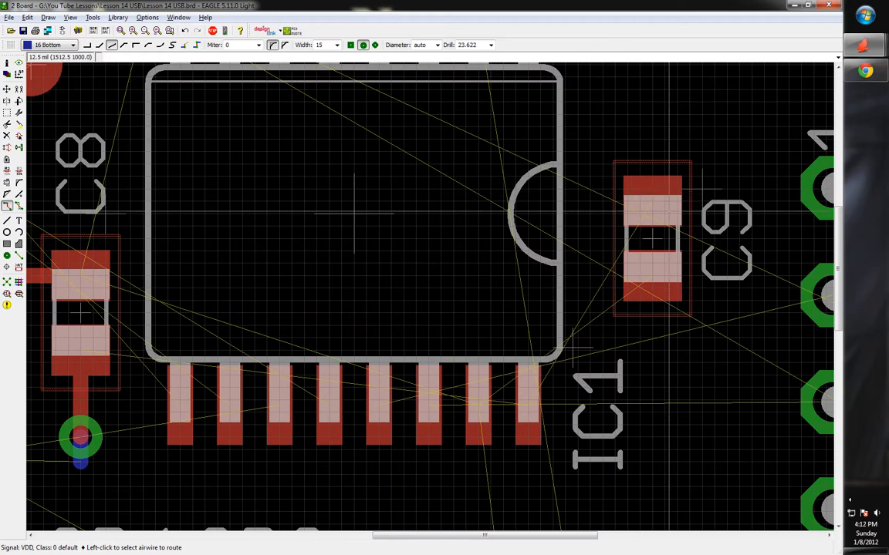
pyautogui.click(652, 187)
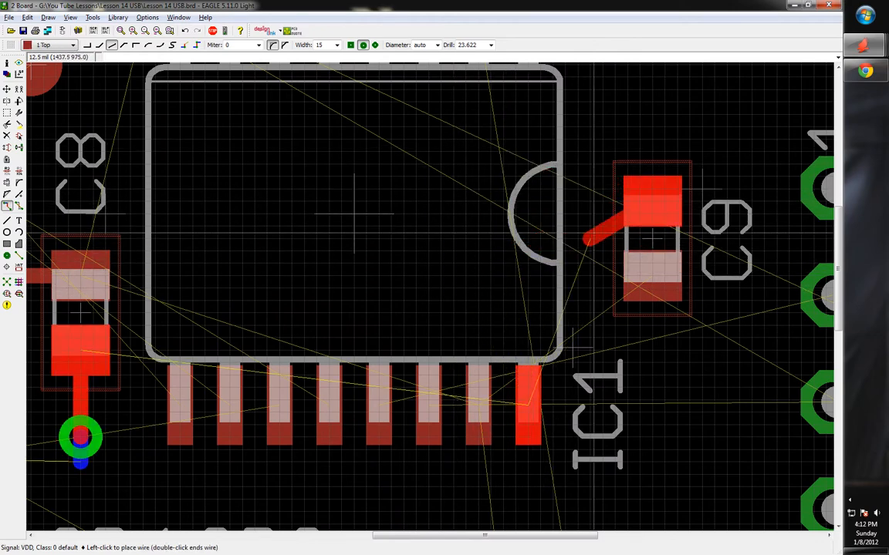
pyautogui.rightClick(564, 155)
pyautogui.rightClick(478, 270)
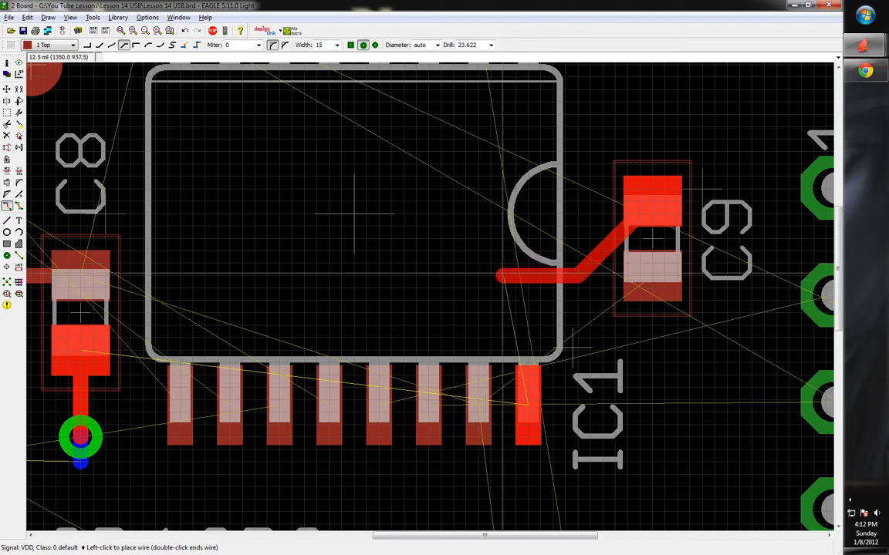
pyautogui.rightClick(511, 284)
pyautogui.rightClick(514, 289)
pyautogui.rightClick(532, 295)
pyautogui.rightClick(539, 300)
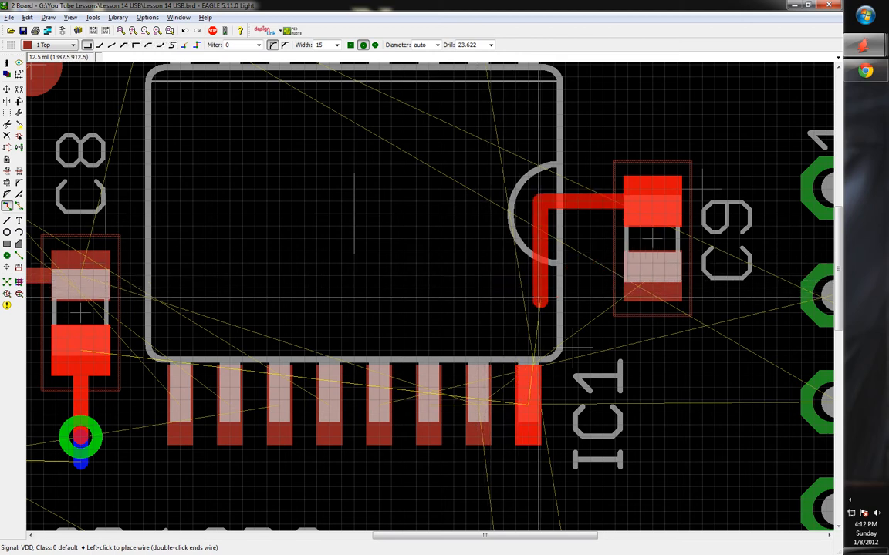
pyautogui.rightClick(532, 305)
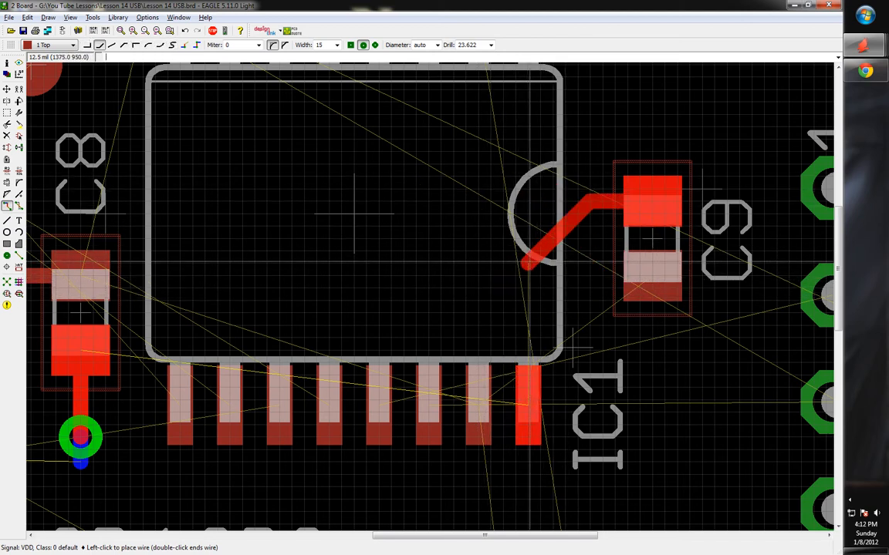
pyautogui.click(528, 409)
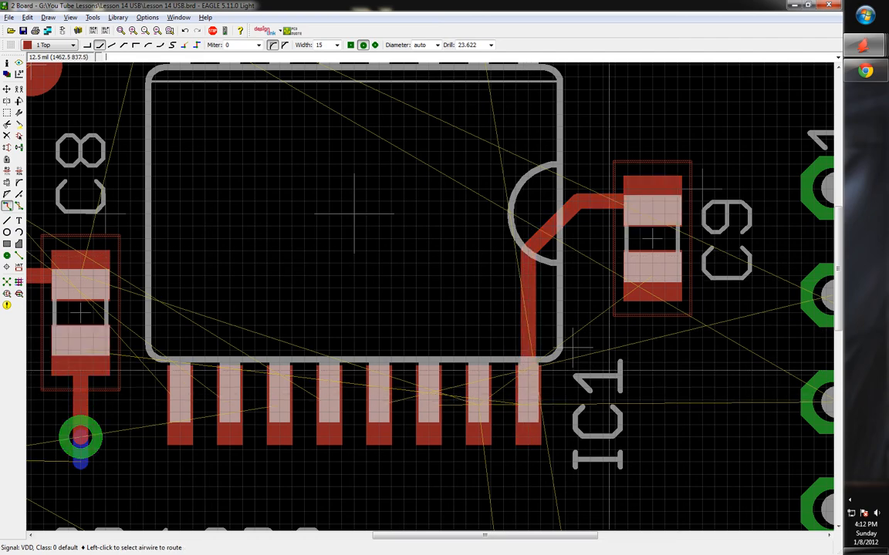
# Begin a GND trace from C9's lower pad, cancel it, and restart VDD from C9's upper pad
pyautogui.click(652, 278)
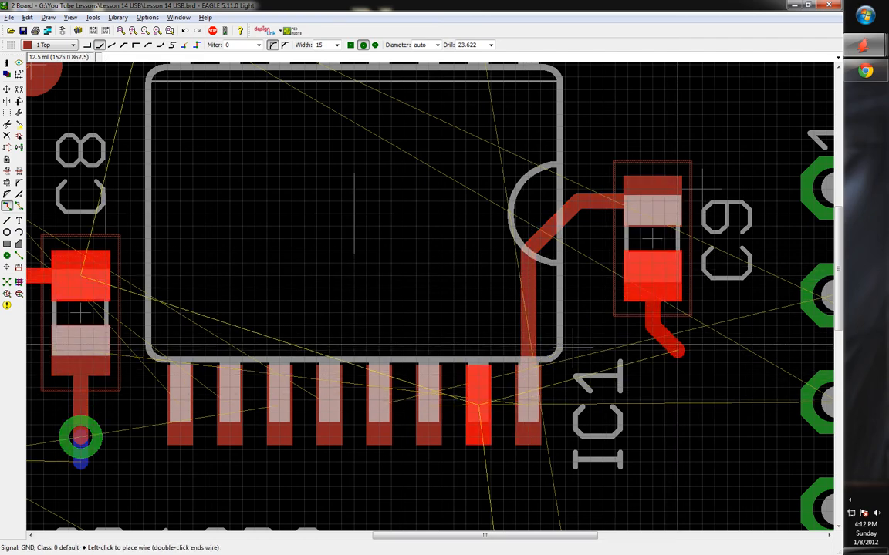
pyautogui.scroll(-1, 682, 351)
pyautogui.scroll(-1, 679, 346)
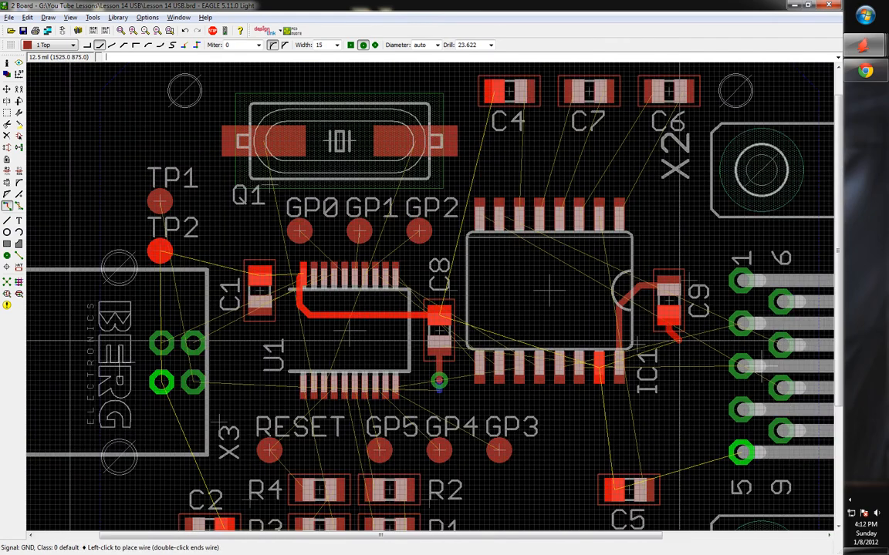
pyautogui.scroll(-1, 679, 341)
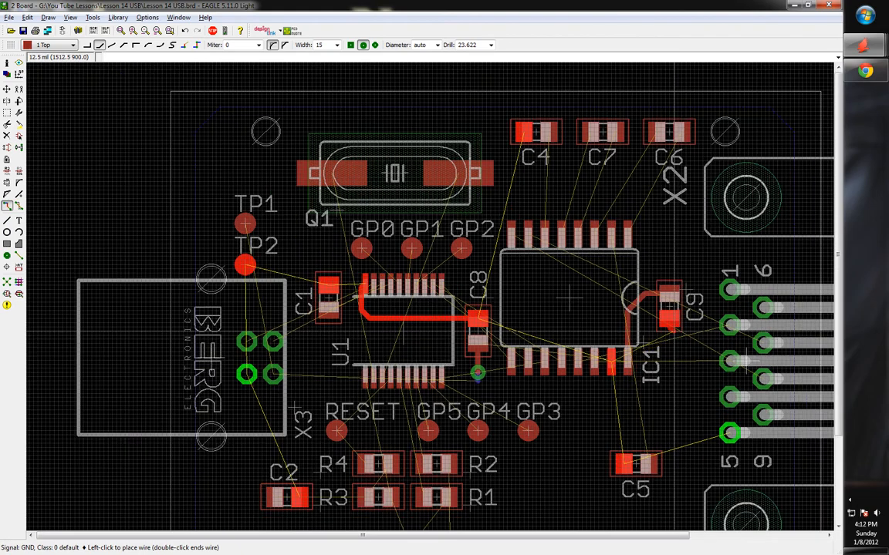
pyautogui.scroll(3, 628, 339)
pyautogui.scroll(1, 629, 338)
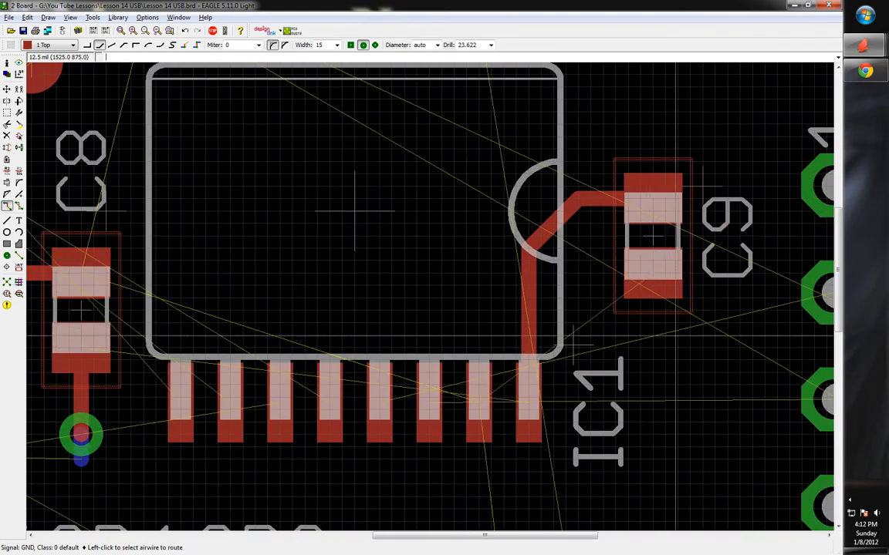
pyautogui.press('Escape')
pyautogui.click(652, 189)
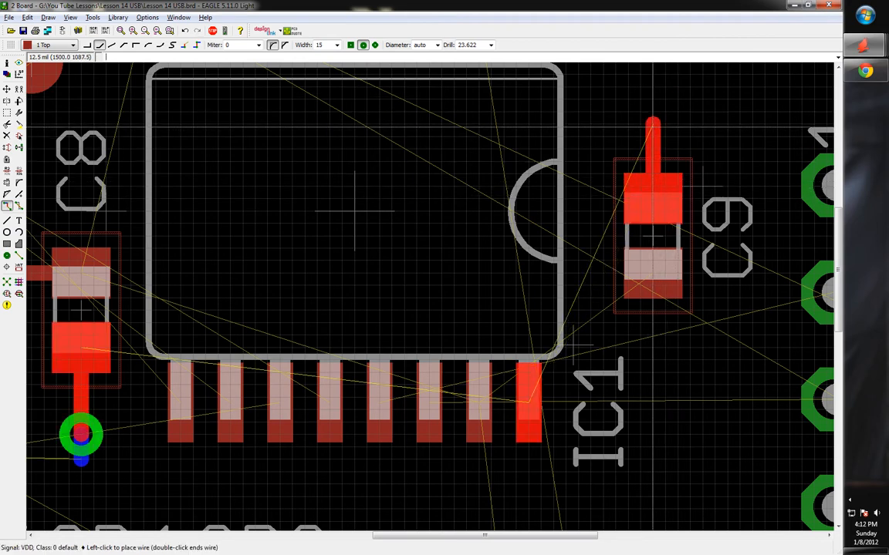
# End C9's VDD trace in a via above the capacitor
pyautogui.click(649, 104)
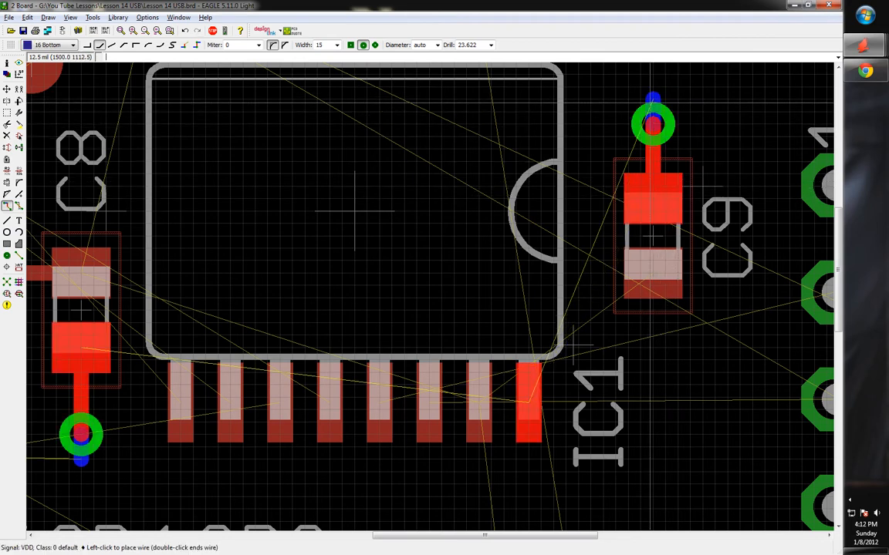
pyautogui.middleClick(649, 101)
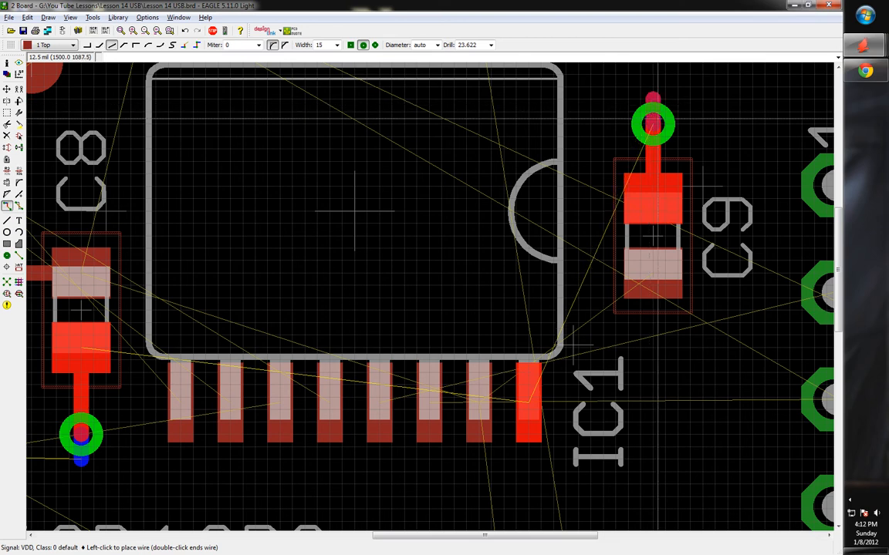
pyautogui.press('Escape')
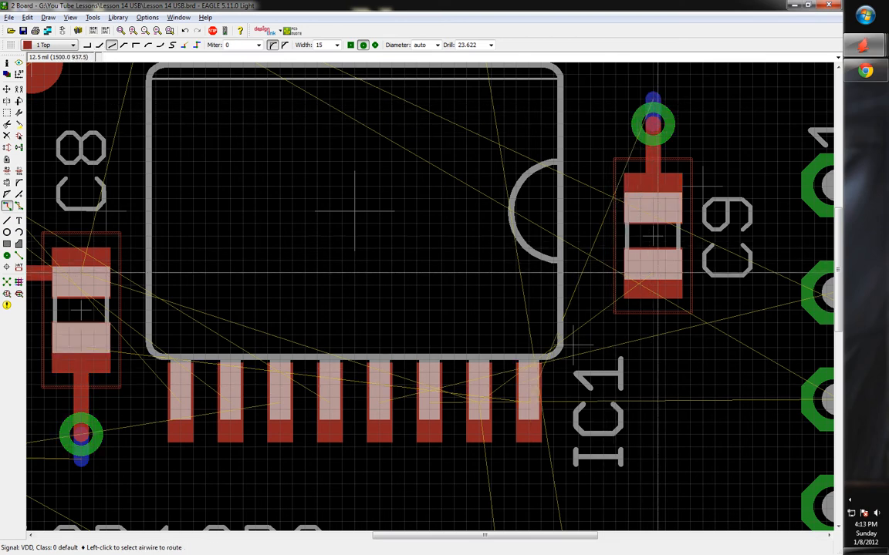
# Route GND from C9's lower pad to IC1's second-to-last pin with a 45° corner
pyautogui.click(610, 305)
pyautogui.rightClick(488, 311)
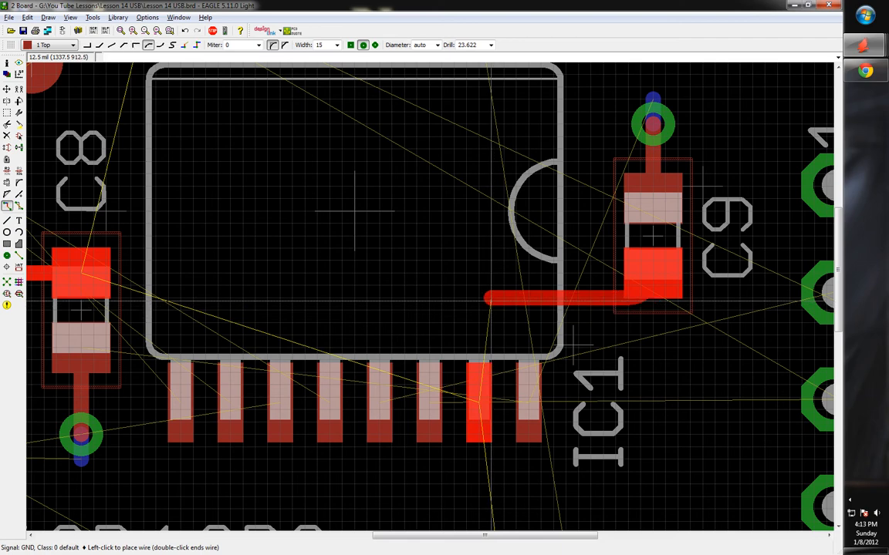
pyautogui.rightClick(479, 297)
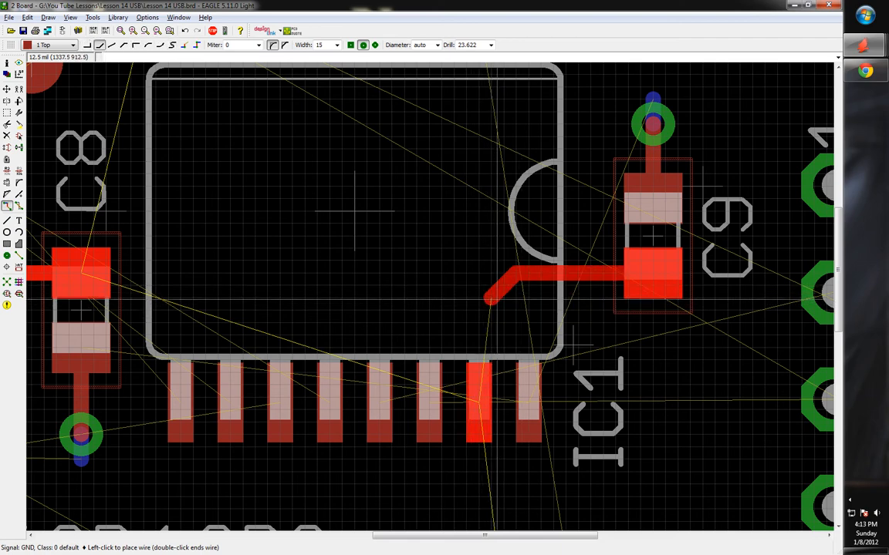
pyautogui.click(478, 397)
pyautogui.scroll(-6, 478, 398)
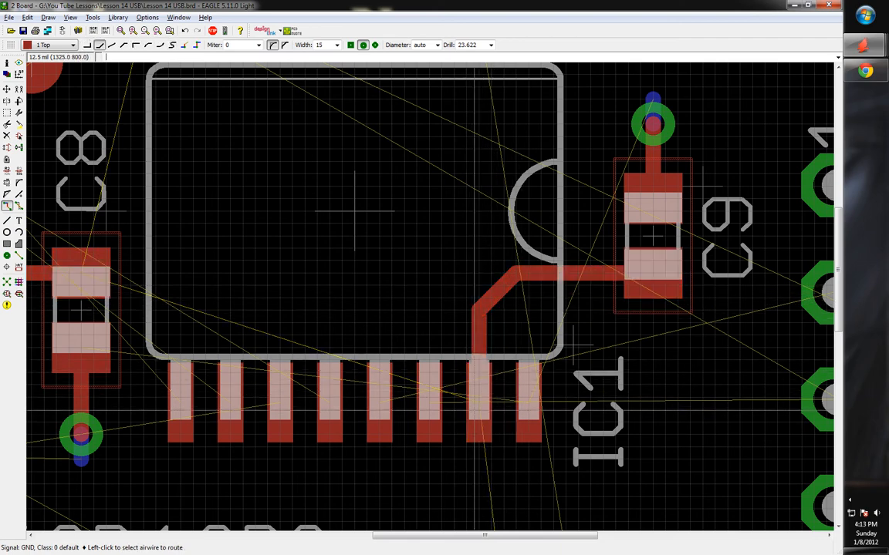
# Inspect C5's unrouted airwires on its right and left pads, cancelling both routes
pyautogui.scroll(2, 427, 336)
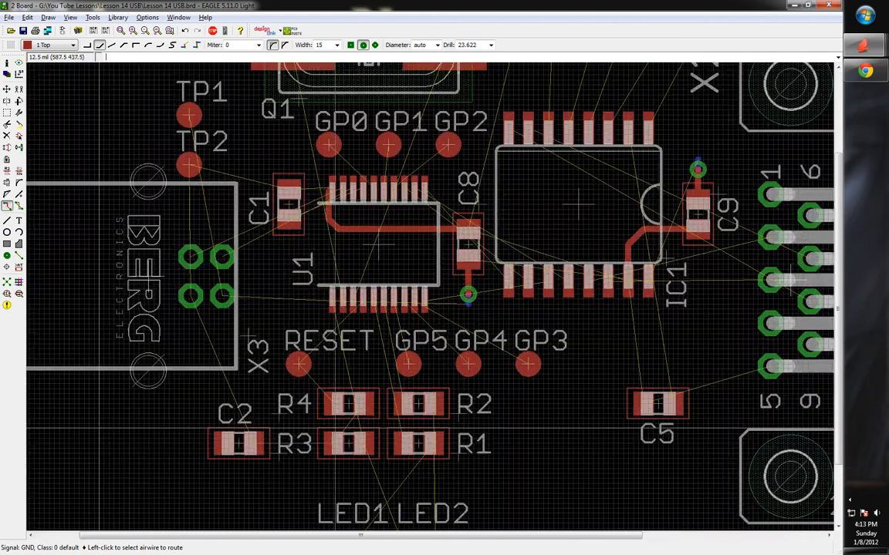
pyautogui.scroll(-1, 427, 335)
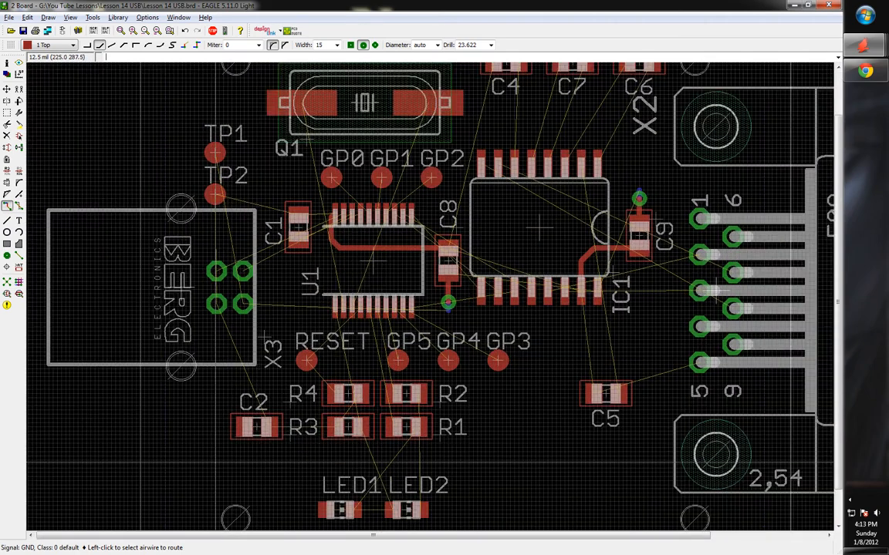
pyautogui.scroll(3, 267, 335)
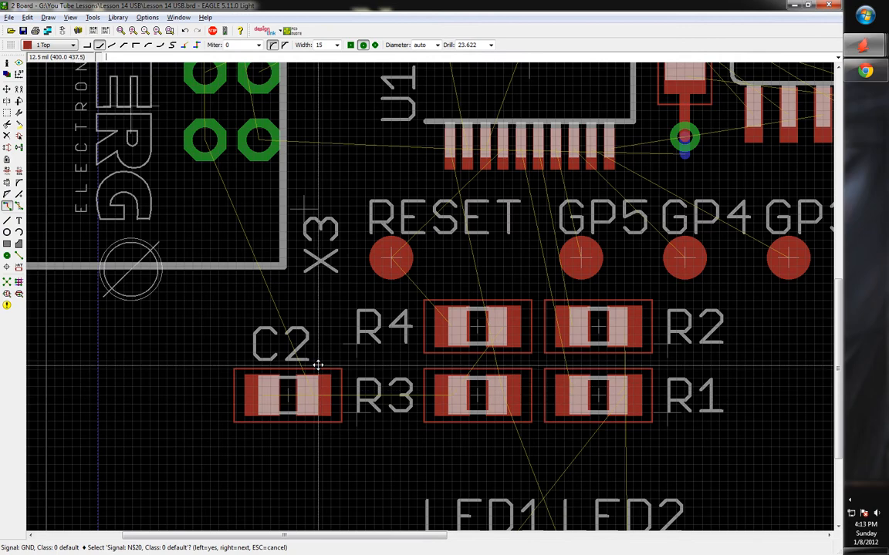
pyautogui.scroll(-2, 327, 364)
pyautogui.scroll(-1, 335, 362)
pyautogui.scroll(2, 435, 477)
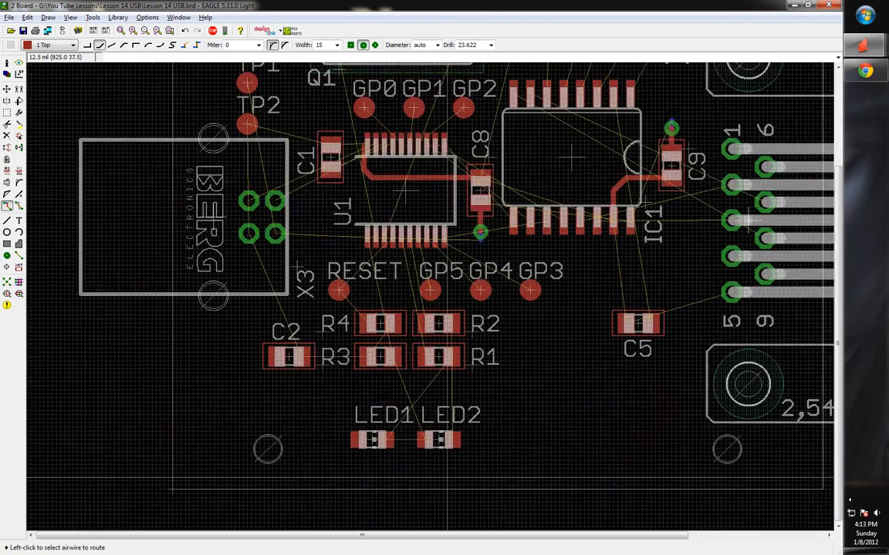
pyautogui.scroll(-1, 431, 467)
pyautogui.scroll(4, 752, 283)
pyautogui.scroll(1, 772, 299)
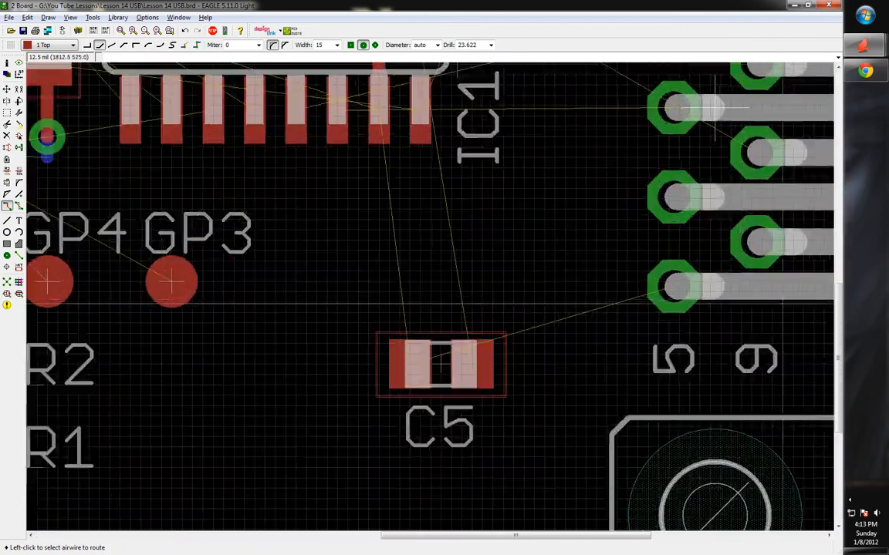
pyautogui.click(479, 371)
pyautogui.press('Escape')
pyautogui.click(409, 363)
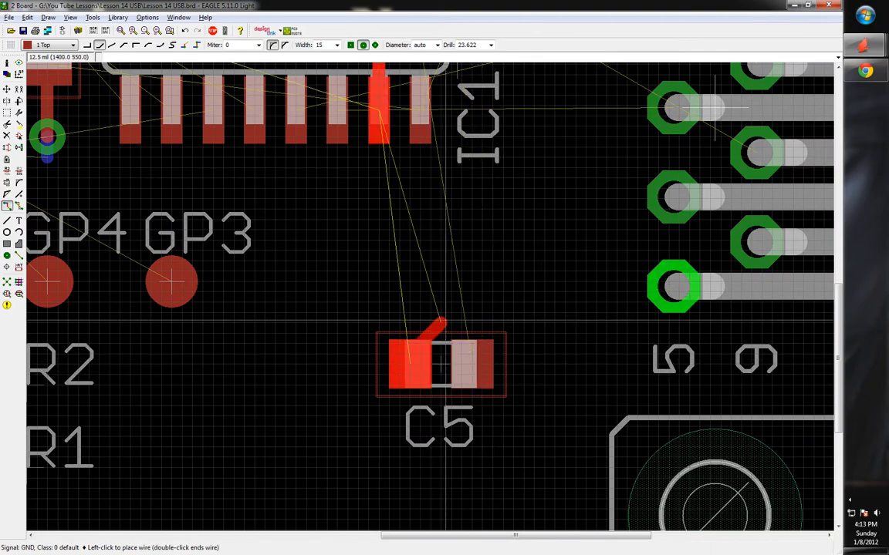
pyautogui.press('Escape')
# Switch to the Lesson 14 USB schematic showing C8 and C9 between VDD and GND
pyautogui.scroll(-4, 463, 416)
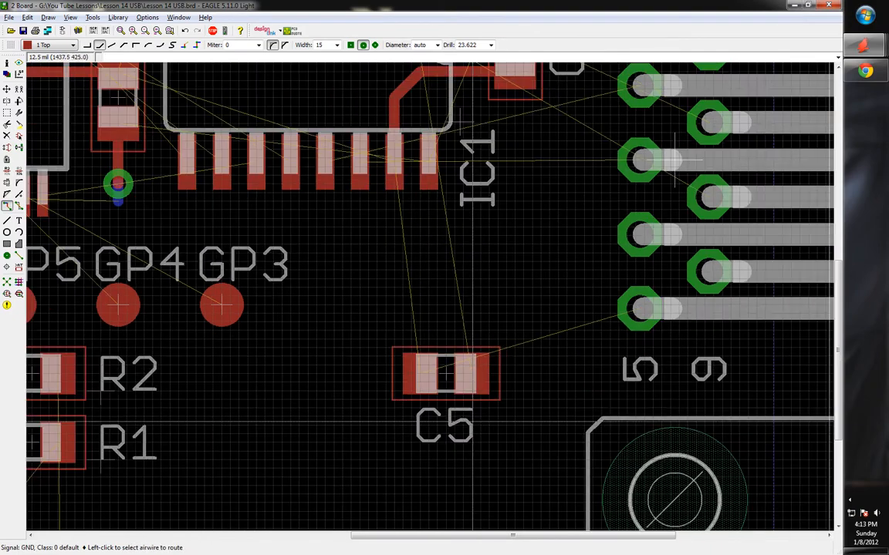
pyautogui.scroll(-1, 455, 382)
pyautogui.scroll(3, 557, 308)
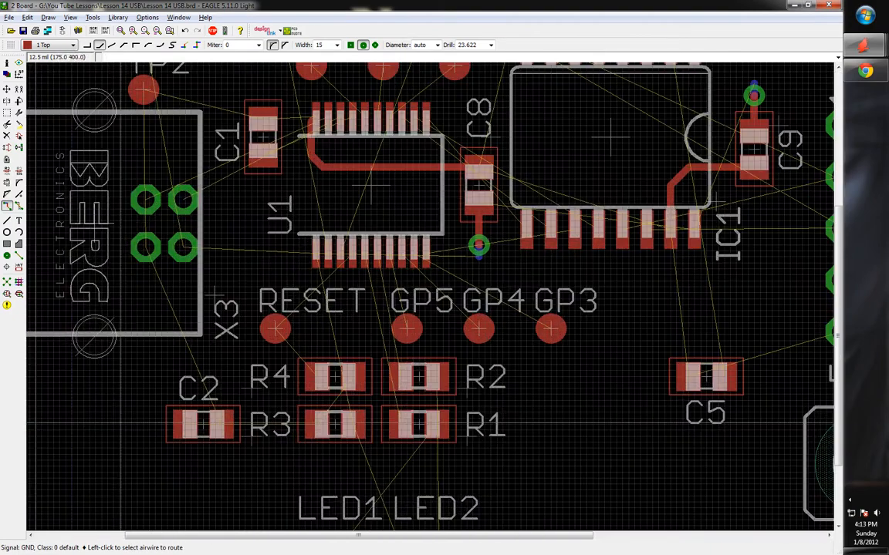
pyautogui.scroll(-2, 754, 300)
pyautogui.scroll(1, 754, 292)
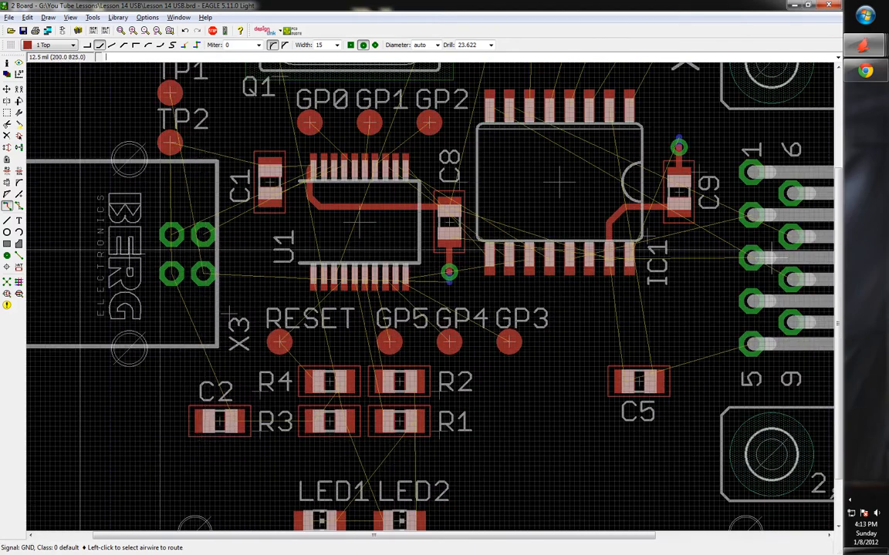
pyautogui.scroll(-2, 772, 258)
pyautogui.scroll(-2, 397, 322)
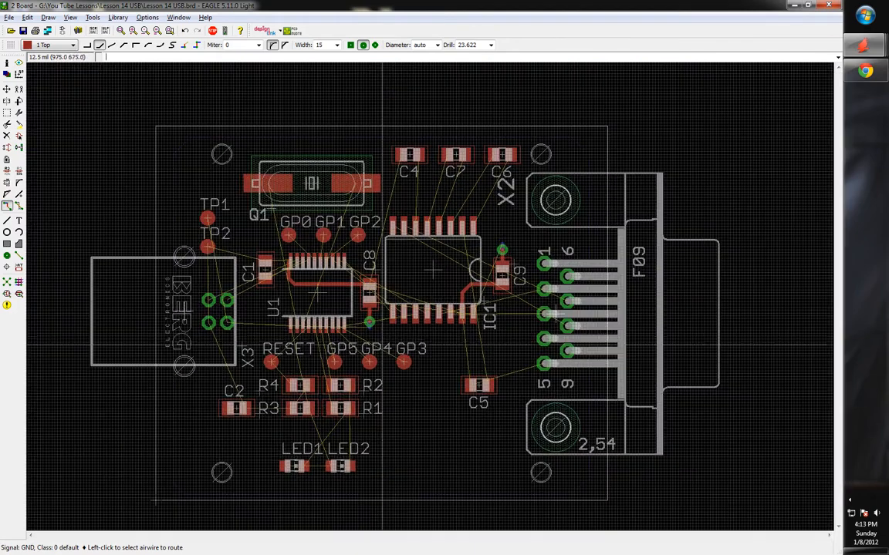
pyautogui.scroll(2, 363, 367)
pyautogui.scroll(-2, 280, 448)
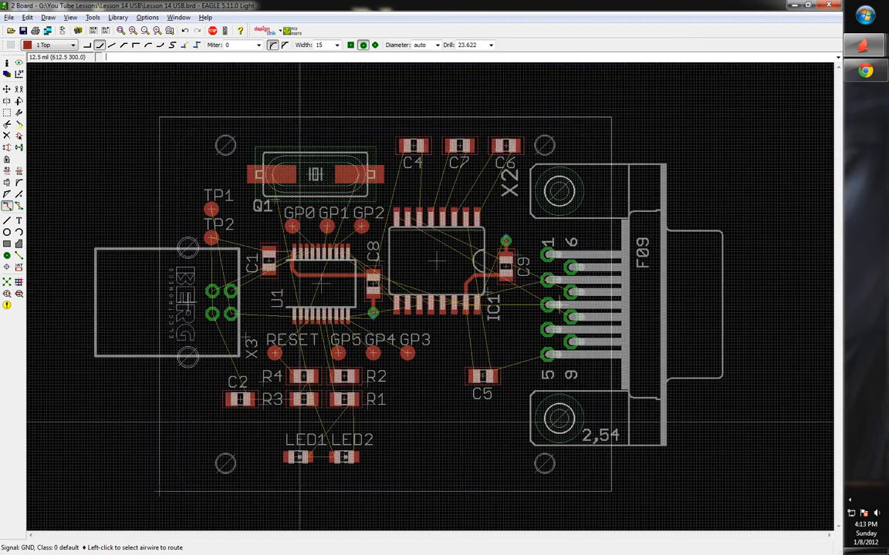
pyautogui.scroll(2, 245, 324)
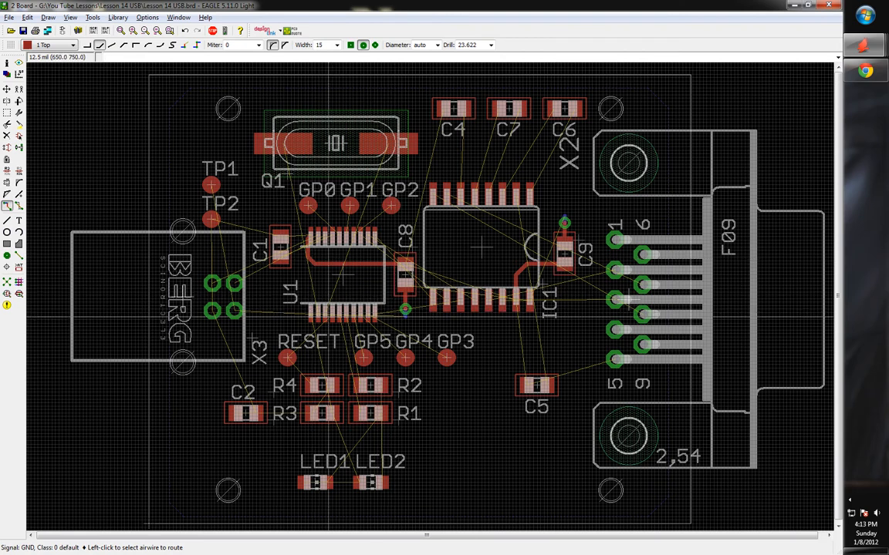
pyautogui.hotkey('alt', 'Tab')
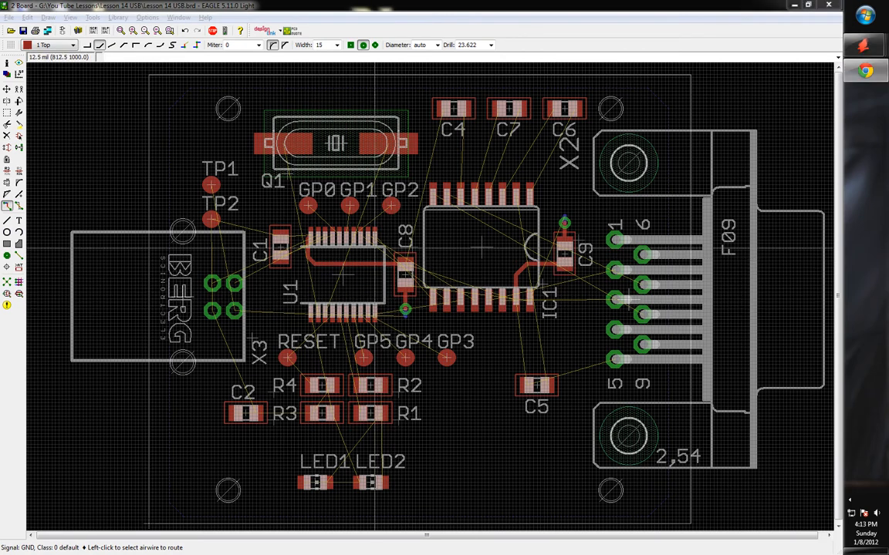
pyautogui.hotkey('alt', 'Tab')
pyautogui.hotkey('alt', 'Tab')
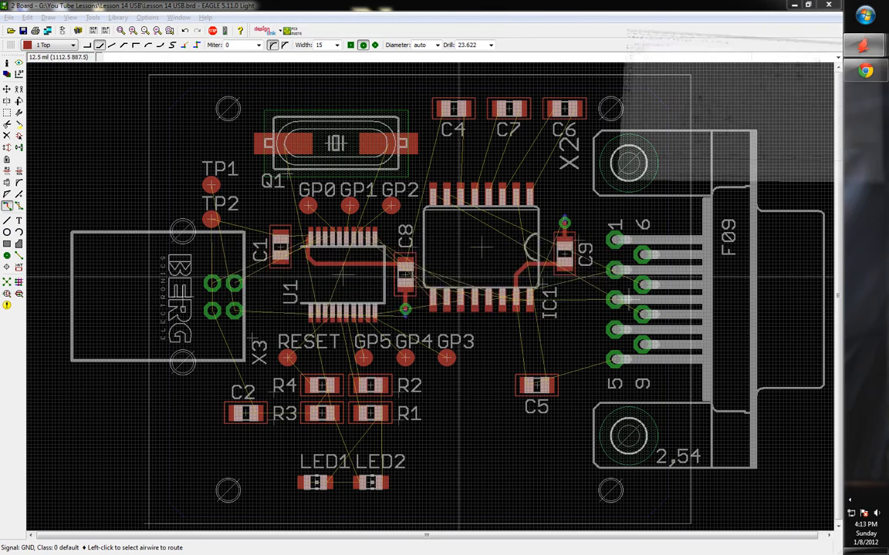
pyautogui.scroll(2, 332, 318)
pyautogui.scroll(-5, 293, 313)
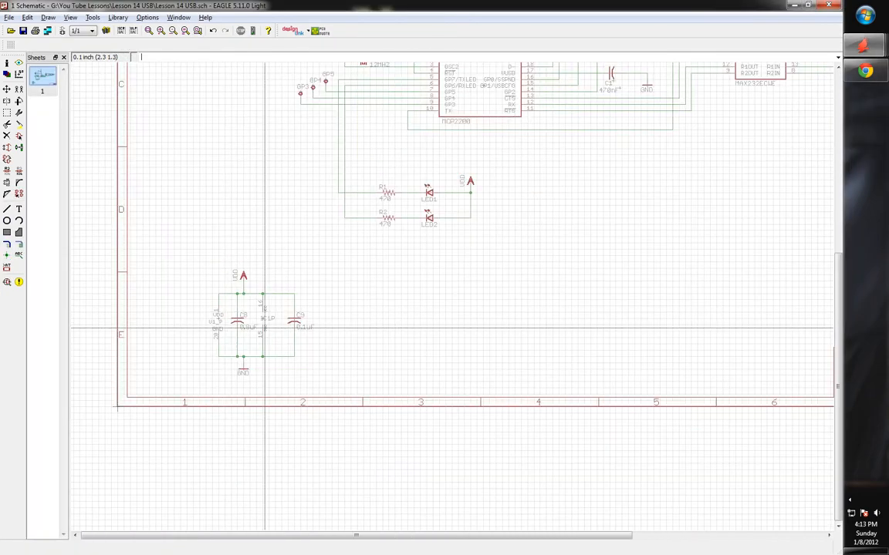
pyautogui.scroll(-2, 284, 285)
pyautogui.scroll(4, 255, 339)
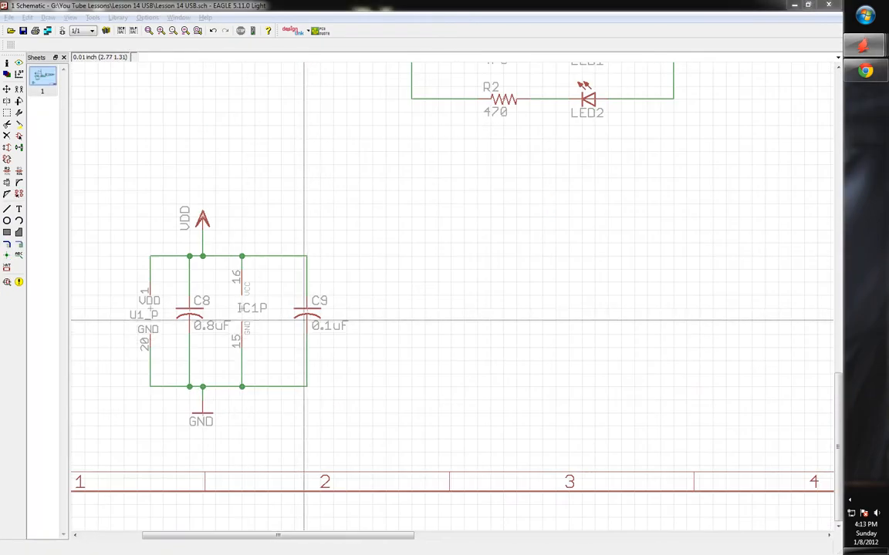
pyautogui.hotkey('alt', 'Tab')
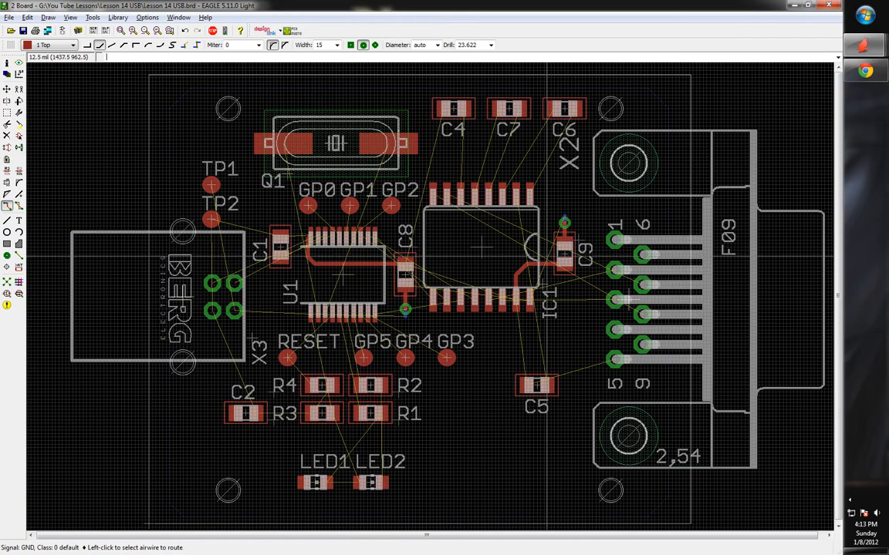
pyautogui.hotkey('alt', 'Tab')
pyautogui.scroll(-2, 319, 329)
pyautogui.scroll(-2, 319, 330)
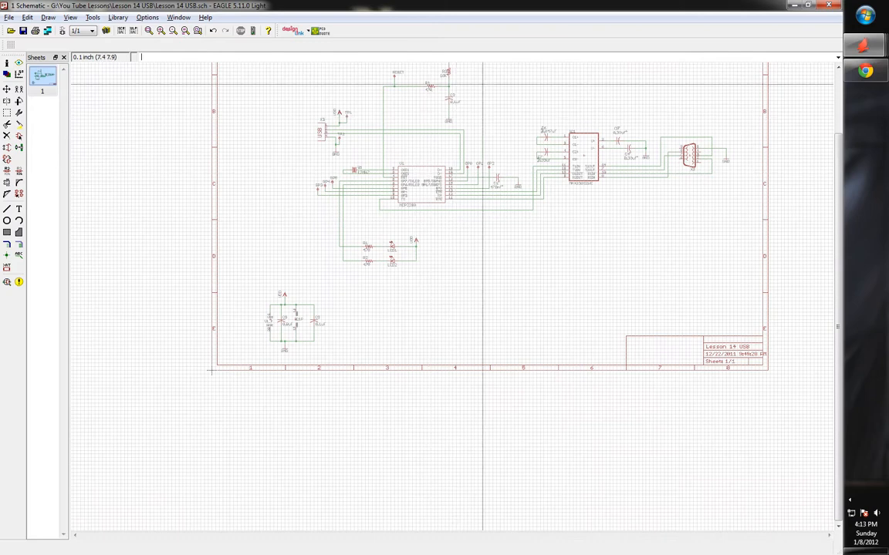
pyautogui.scroll(6, 465, 126)
pyautogui.hotkey('alt', 'Tab')
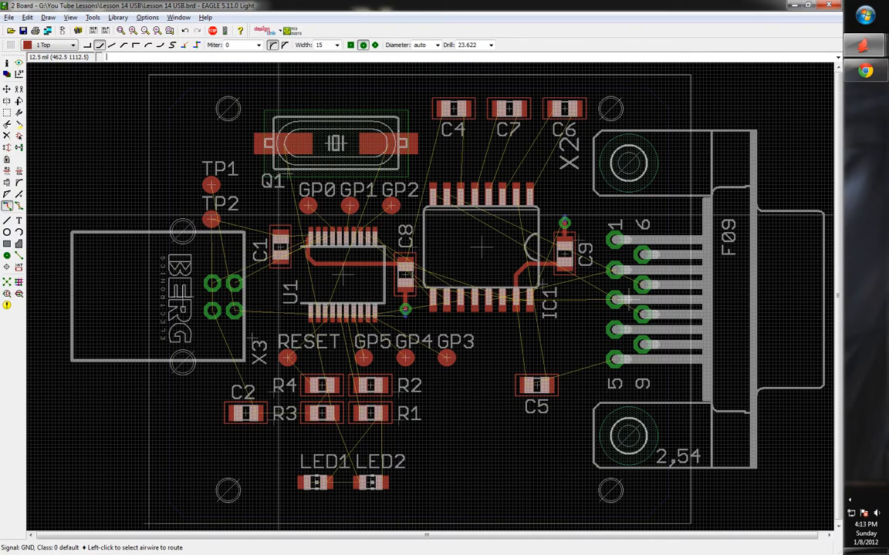
pyautogui.scroll(3, 214, 418)
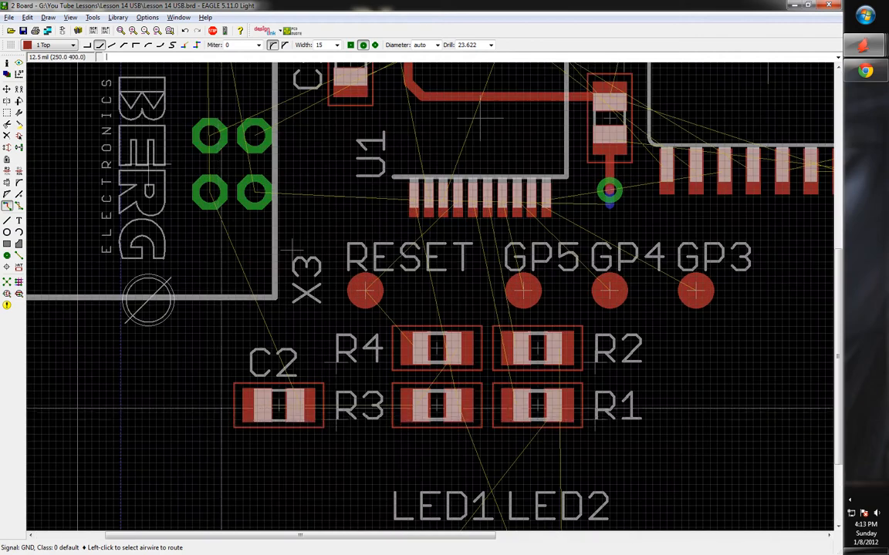
pyautogui.hotkey('alt', 'Tab')
pyautogui.scroll(-3, 370, 193)
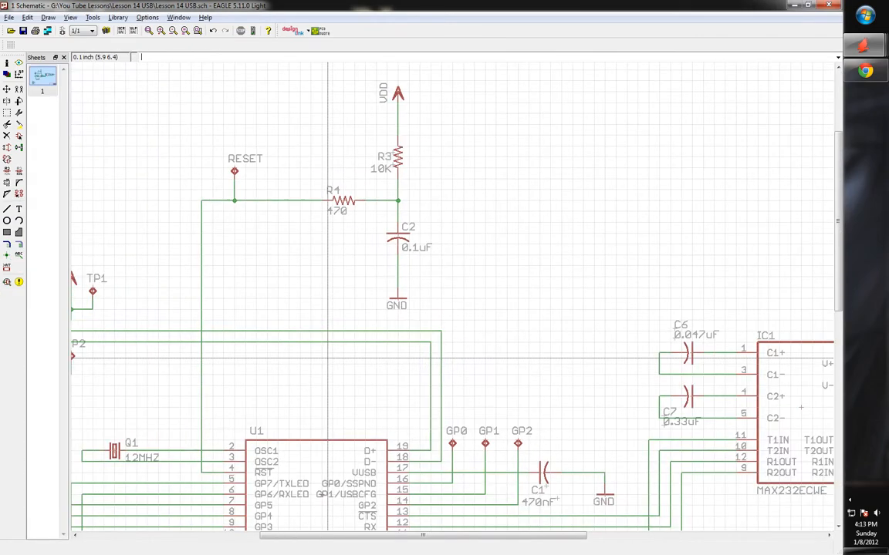
pyautogui.scroll(3, 382, 191)
pyautogui.hotkey('alt', 'Tab')
pyautogui.scroll(-1, 339, 386)
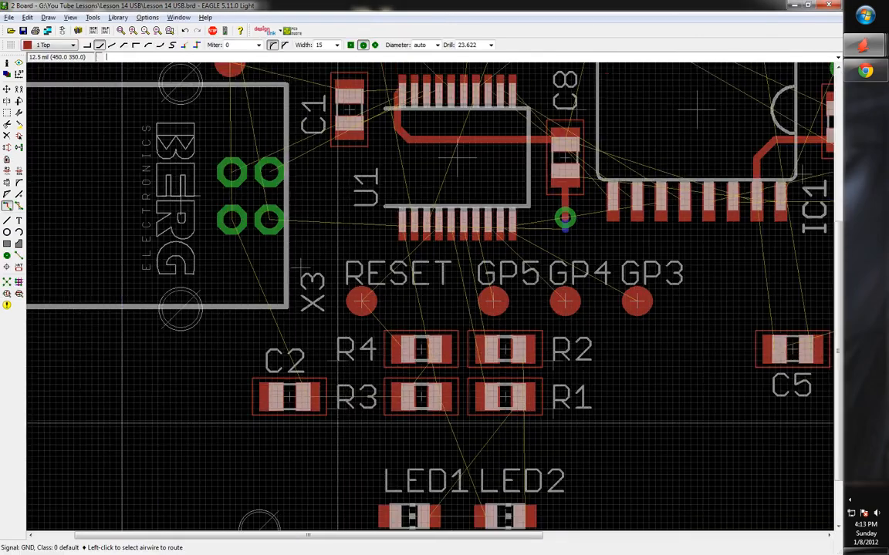
pyautogui.scroll(3, 340, 426)
pyautogui.hotkey('alt', 'Tab')
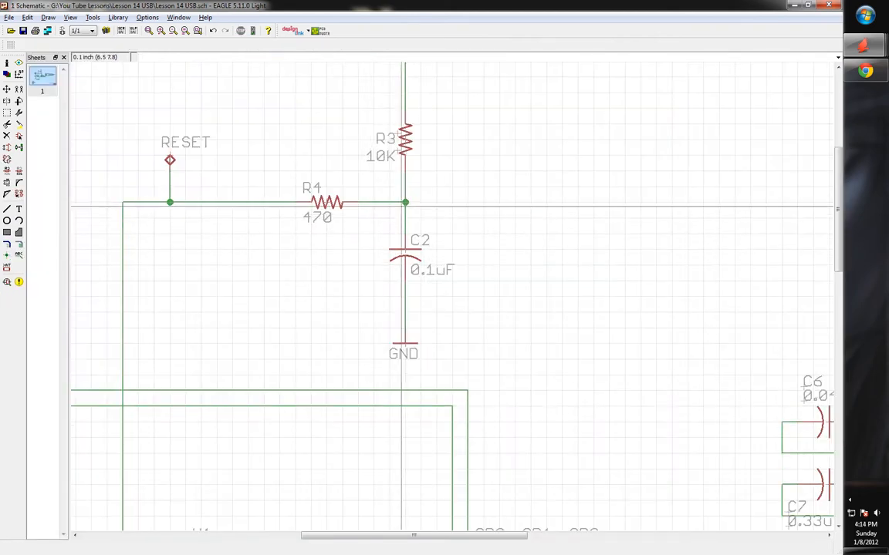
pyautogui.hotkey('alt', 'Tab')
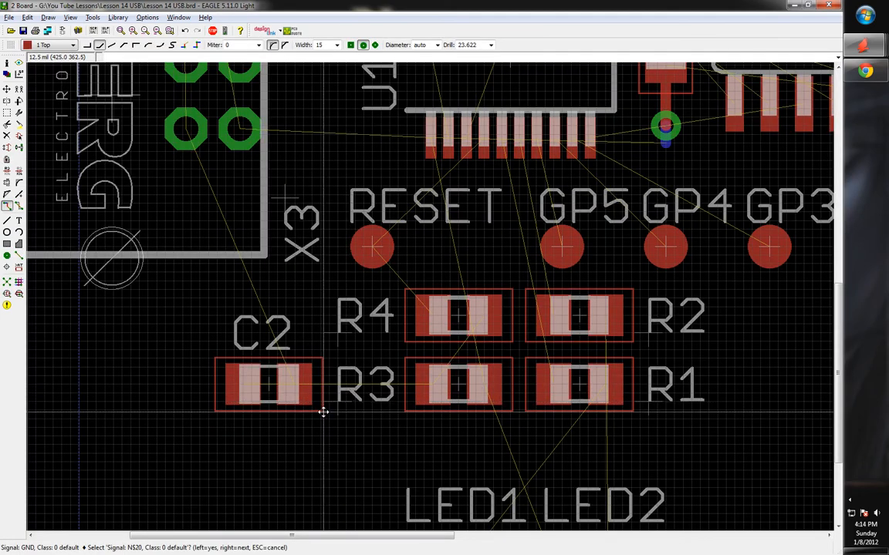
pyautogui.press('Escape')
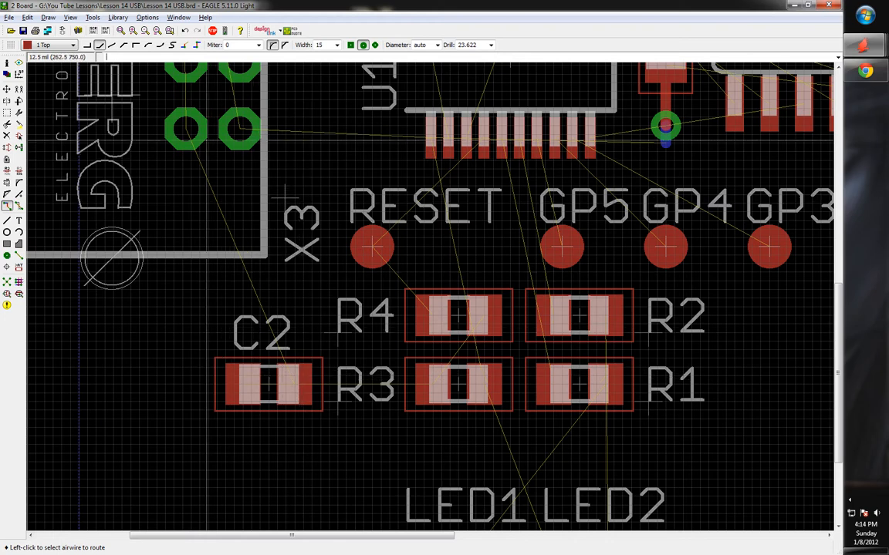
# Route the N$20 trace from C2's left pad beneath R3 to R4 on the Top layer
pyautogui.click(246, 394)
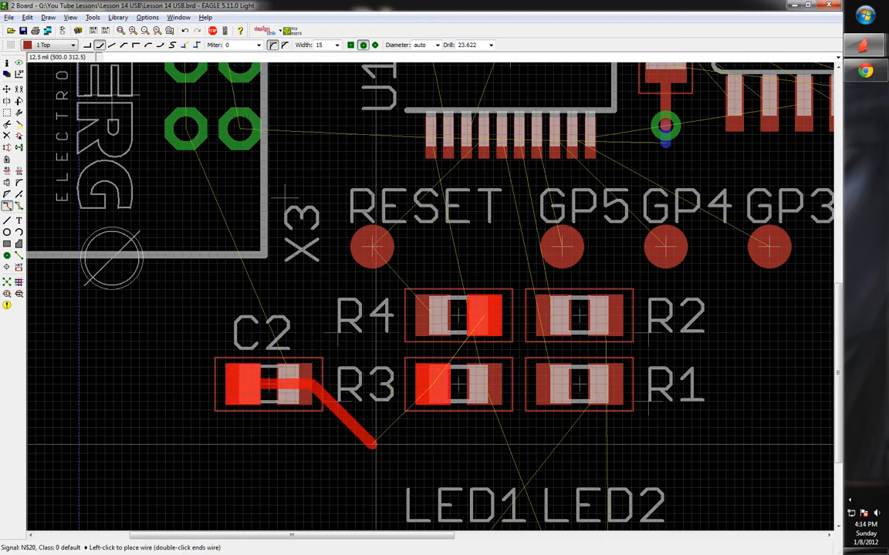
pyautogui.click(242, 435)
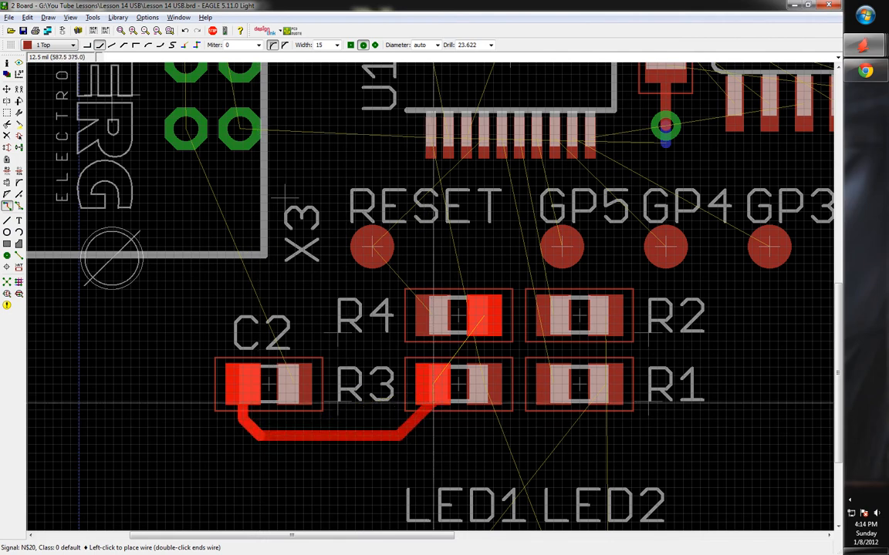
pyautogui.click(431, 384)
pyautogui.click(450, 353)
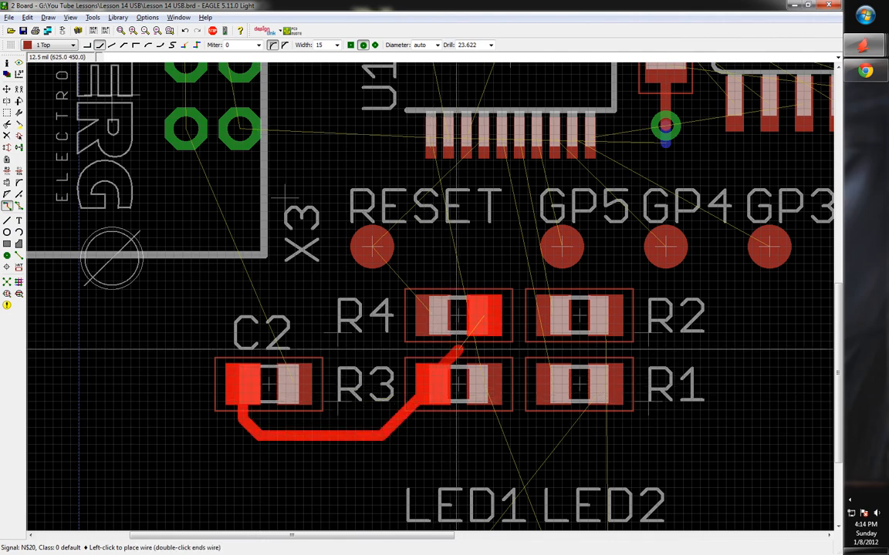
pyautogui.click(485, 323)
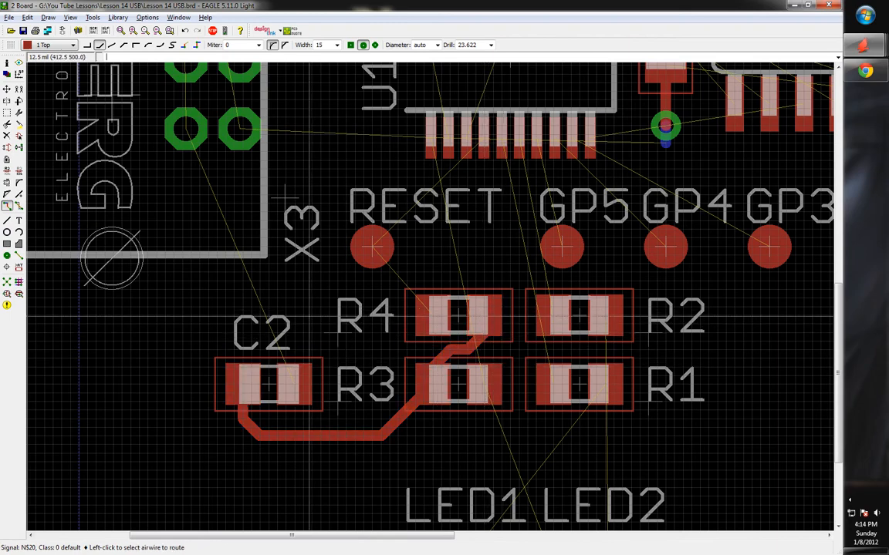
pyautogui.scroll(-2, 379, 347)
pyautogui.scroll(2, 378, 346)
pyautogui.scroll(-2, 379, 347)
pyautogui.scroll(2, 327, 337)
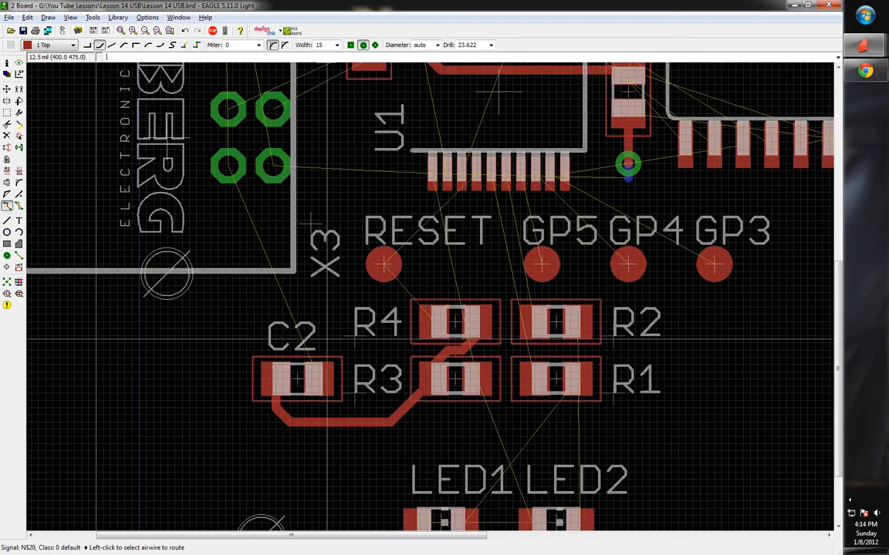
# Run C2's GND connection onto the Bottom layer and end it in a via
pyautogui.click(327, 337)
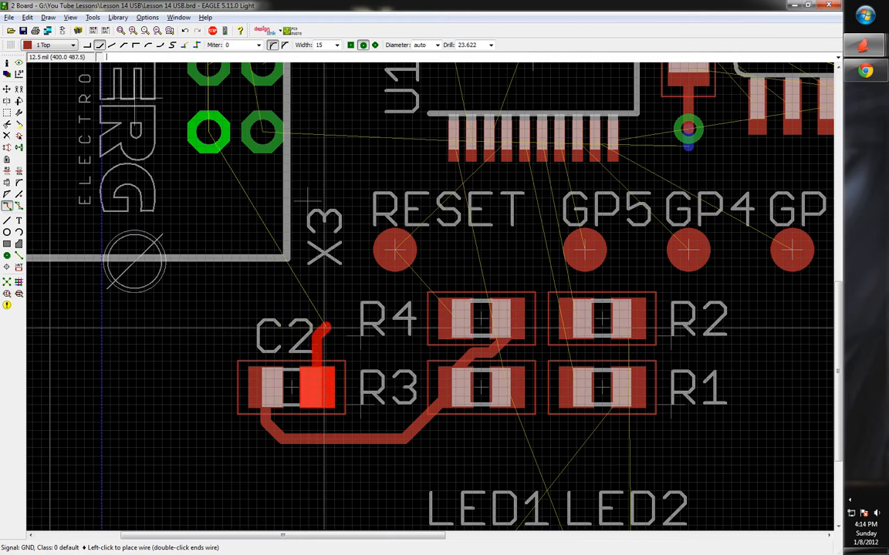
pyautogui.middleClick(325, 327)
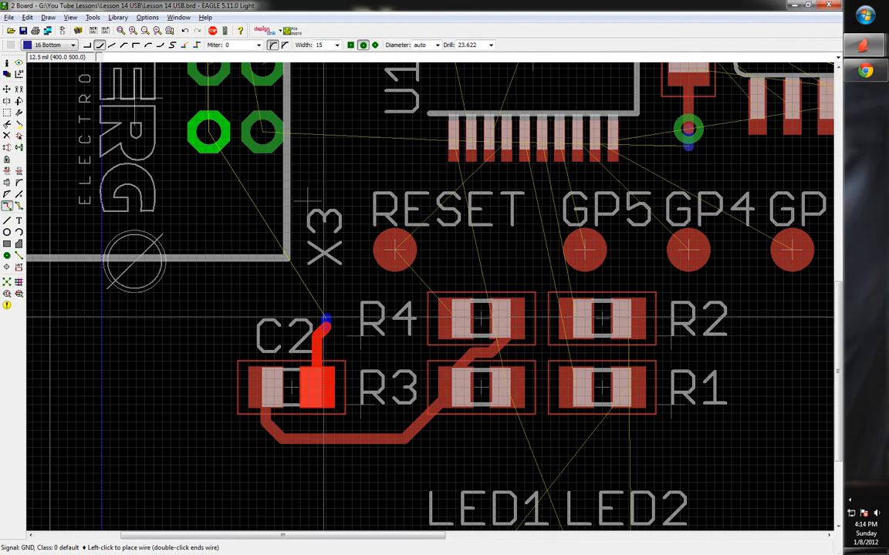
pyautogui.click(323, 312)
pyautogui.press('Escape')
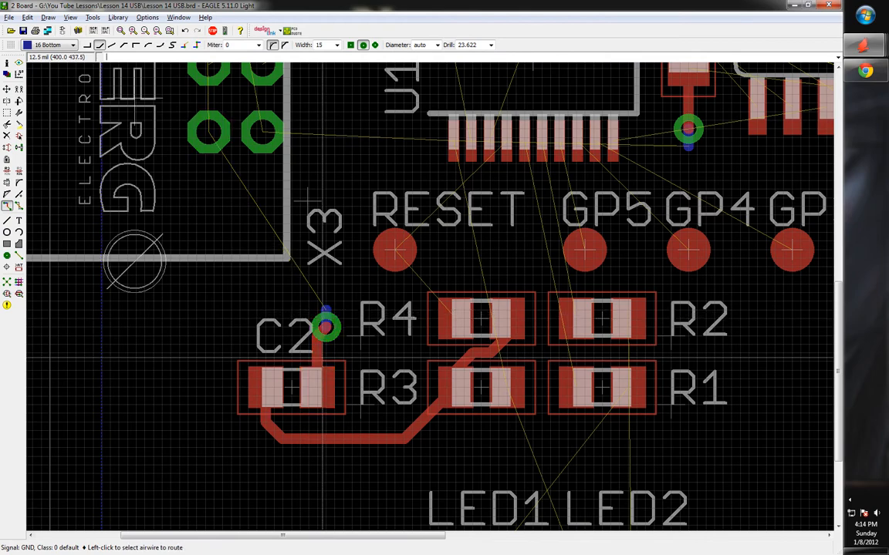
pyautogui.scroll(-7, 325, 338)
pyautogui.scroll(1, 337, 293)
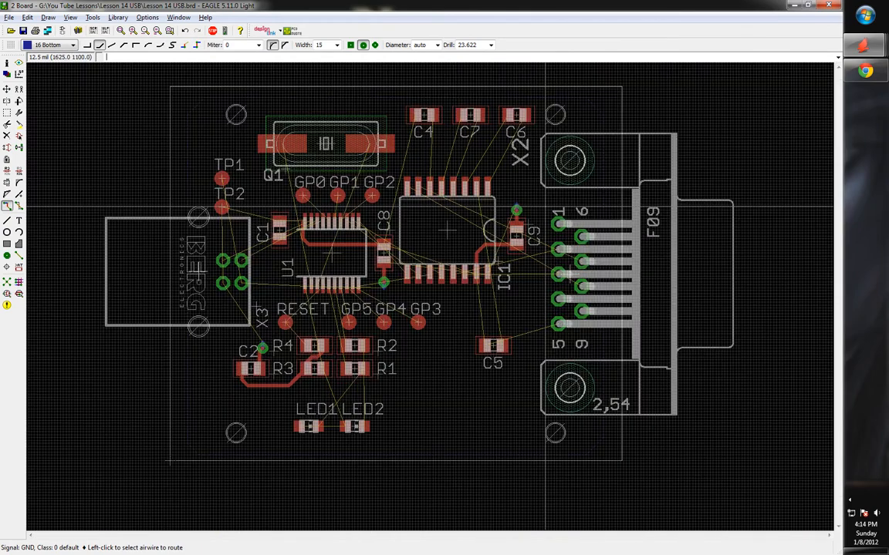
pyautogui.hotkey('alt', 'Tab')
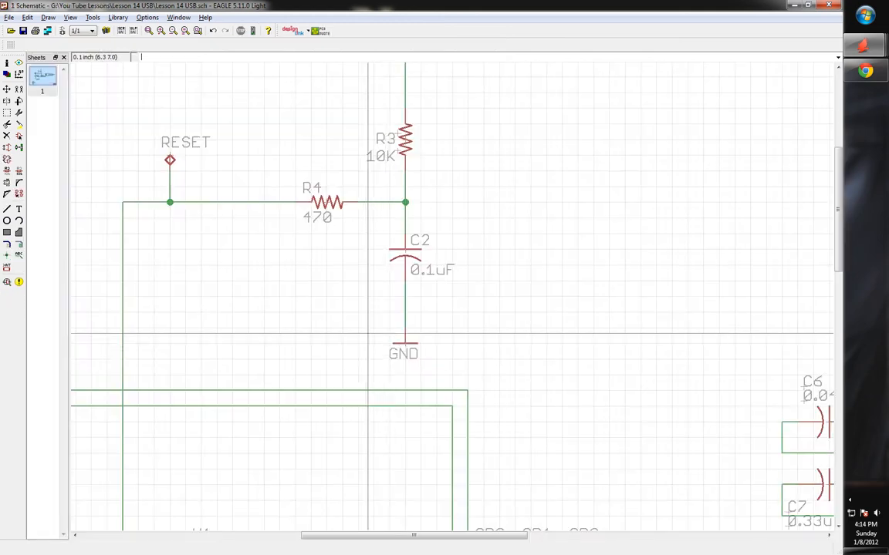
pyautogui.scroll(-5, 327, 295)
pyautogui.scroll(-2, 393, 244)
pyautogui.scroll(1, 656, 371)
pyautogui.scroll(1, 656, 371)
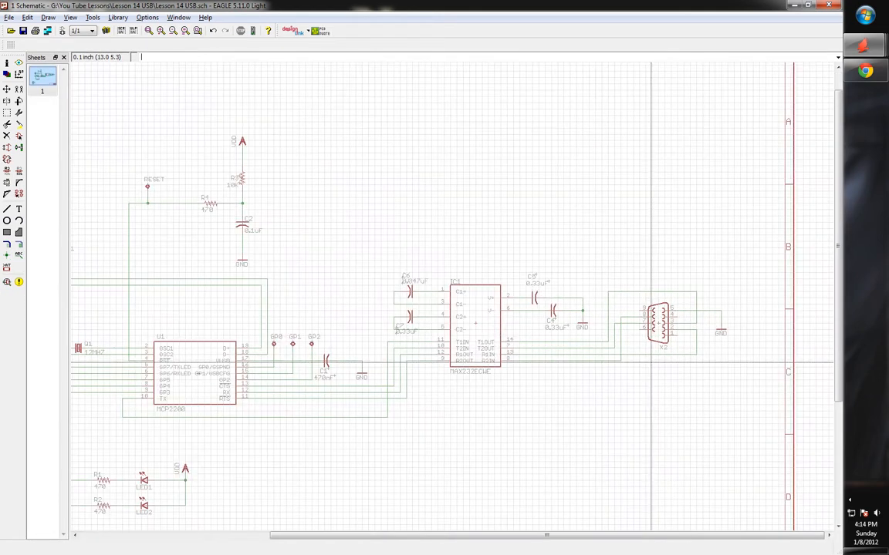
pyautogui.scroll(-2, 617, 367)
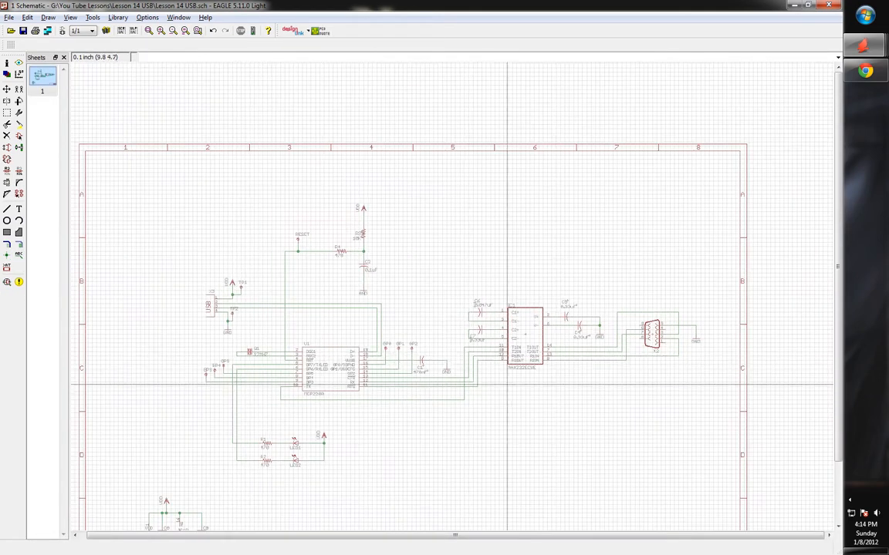
pyautogui.hotkey('alt', 'Tab')
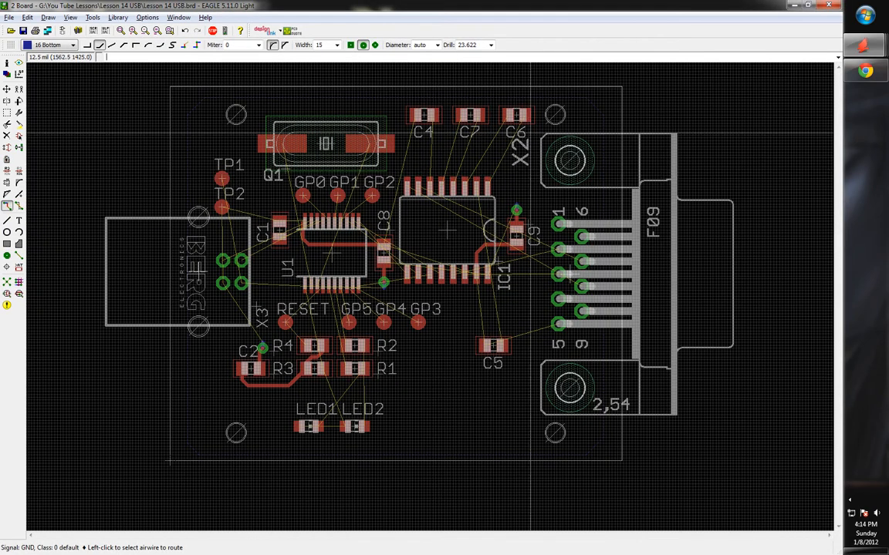
pyautogui.hotkey('alt', 'Tab')
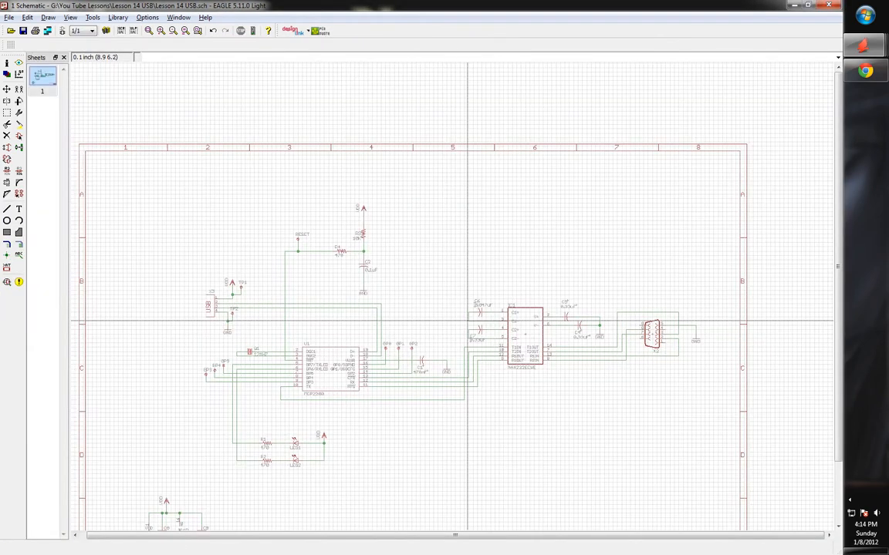
pyautogui.scroll(1, 400, 410)
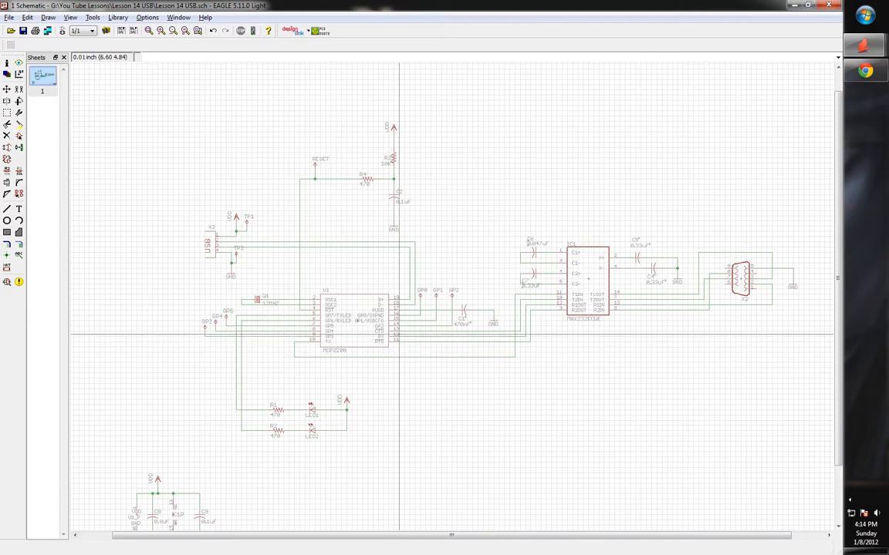
pyautogui.hotkey('alt', 'Tab')
pyautogui.scroll(1, 366, 270)
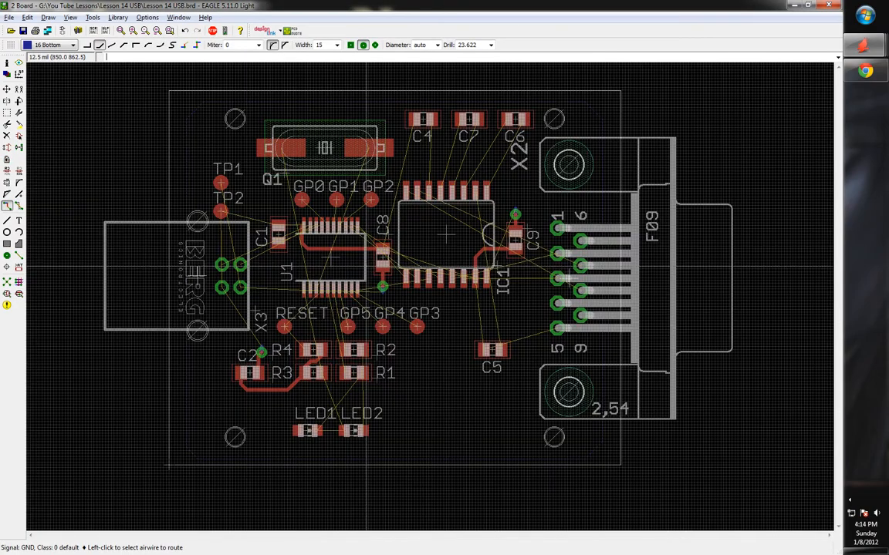
pyautogui.scroll(1, 339, 254)
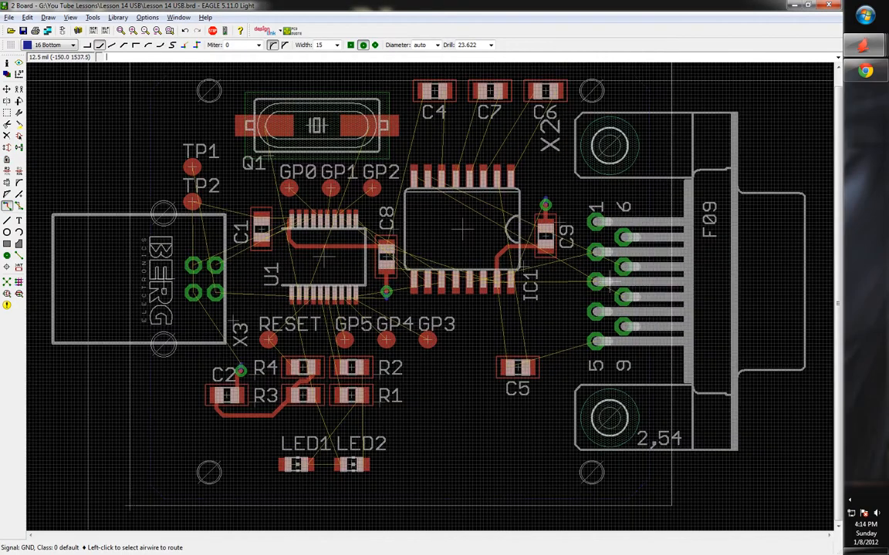
# Save the board and browse Autorouter Setup tabs General through Optimize4, returning to General
pyautogui.click(22, 30)
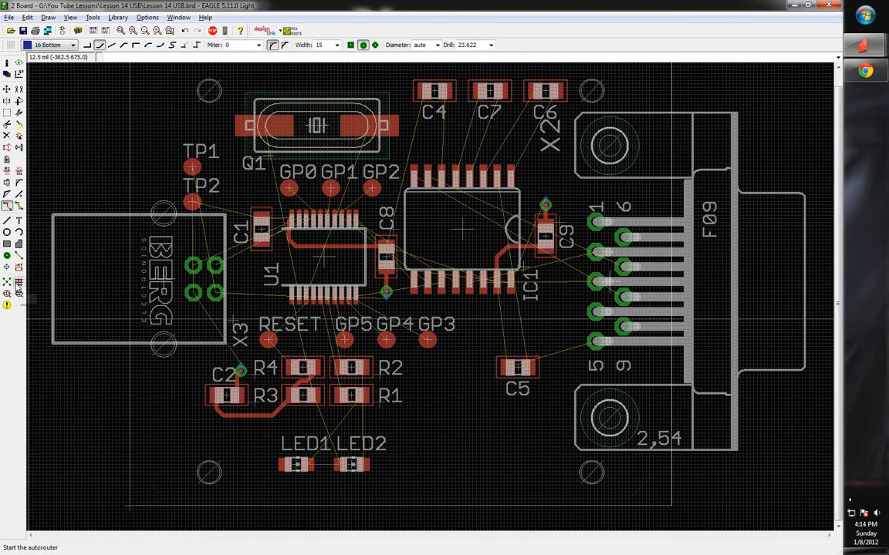
pyautogui.click(19, 282)
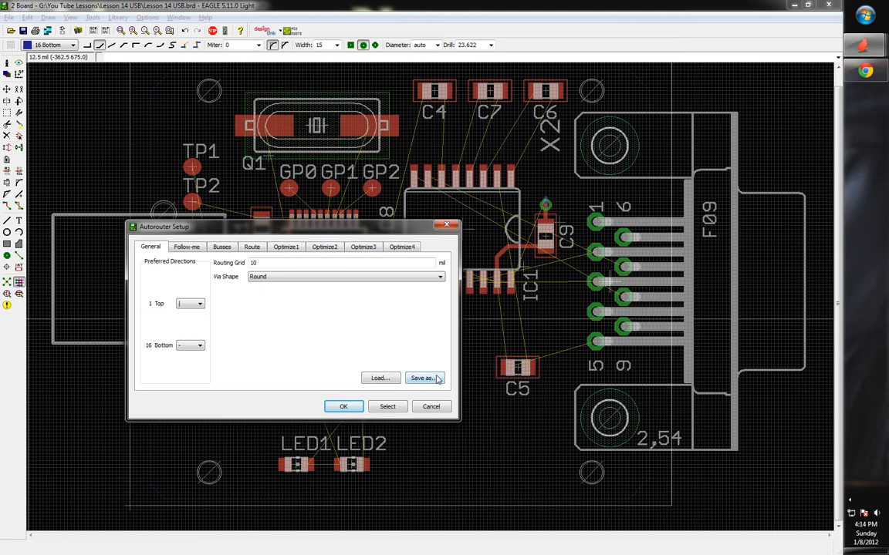
pyautogui.click(188, 247)
pyautogui.click(222, 247)
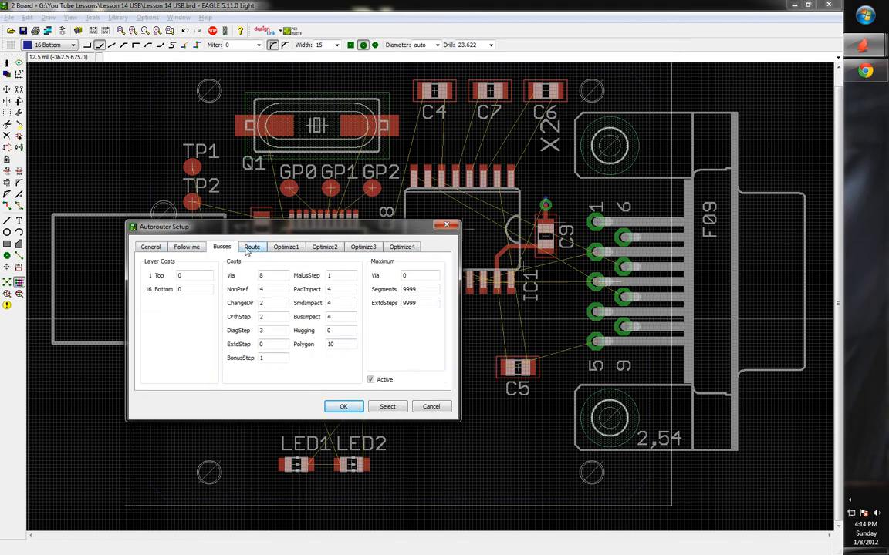
pyautogui.click(250, 247)
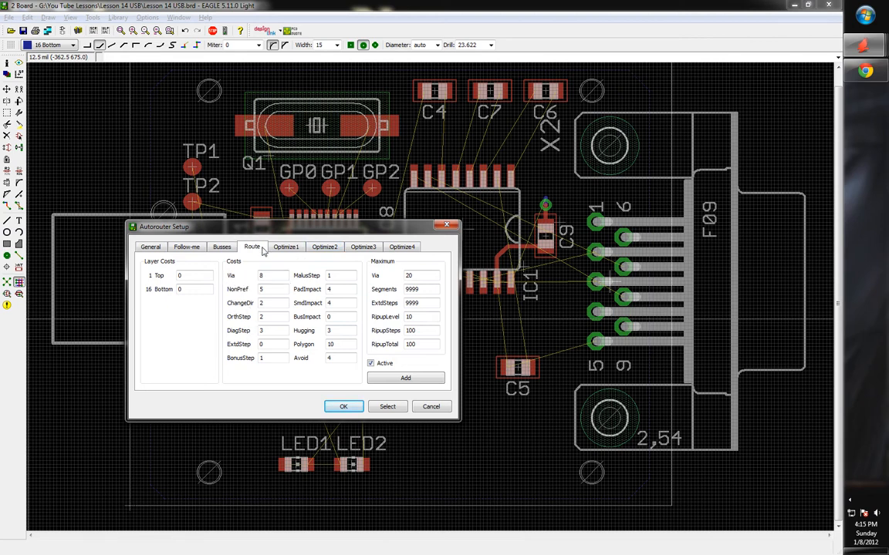
pyautogui.click(285, 247)
pyautogui.click(324, 247)
pyautogui.click(363, 247)
pyautogui.click(401, 247)
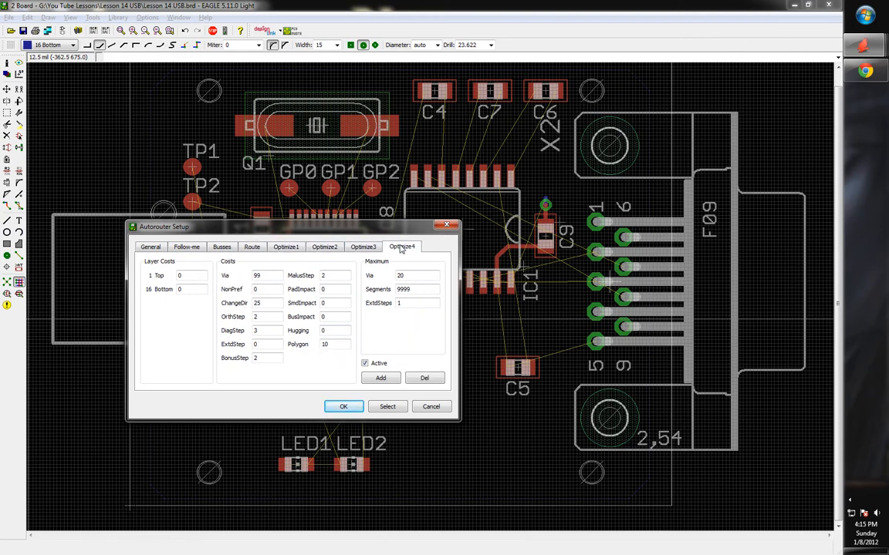
pyautogui.click(183, 247)
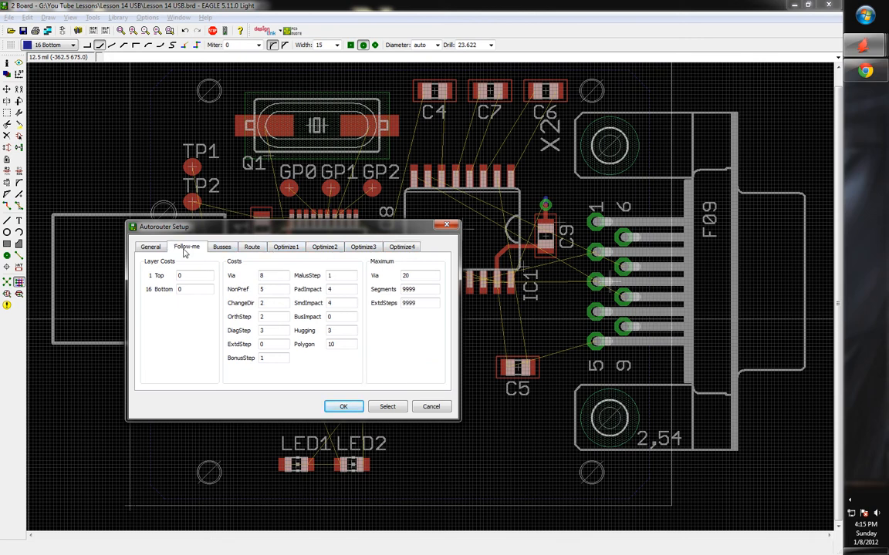
pyautogui.click(151, 247)
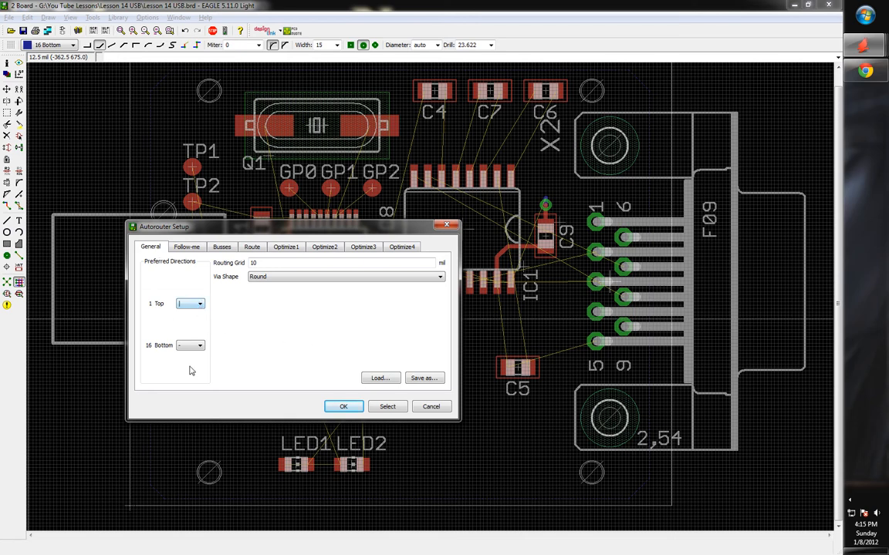
# Check the top layer's routing direction in Autorouter Setup, keeping it vertical
pyautogui.click(198, 305)
pyautogui.click(190, 281)
pyautogui.click(193, 307)
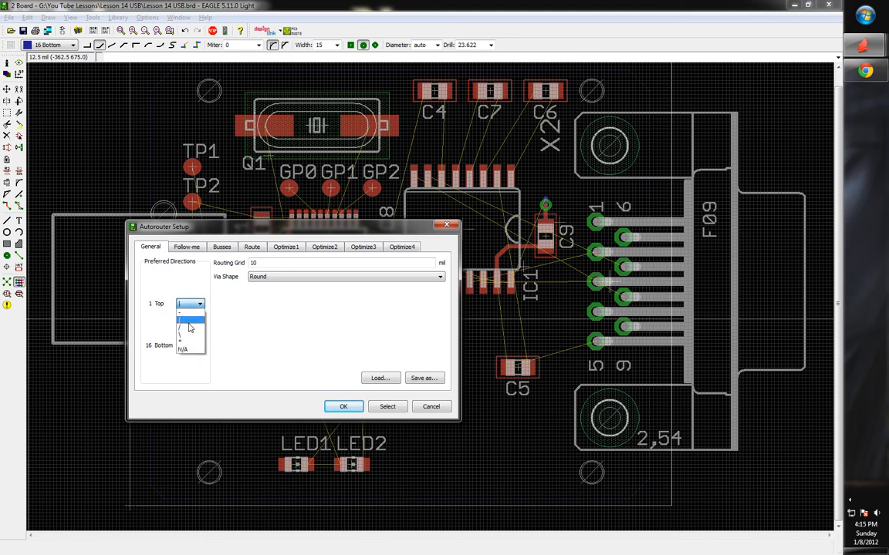
pyautogui.click(192, 325)
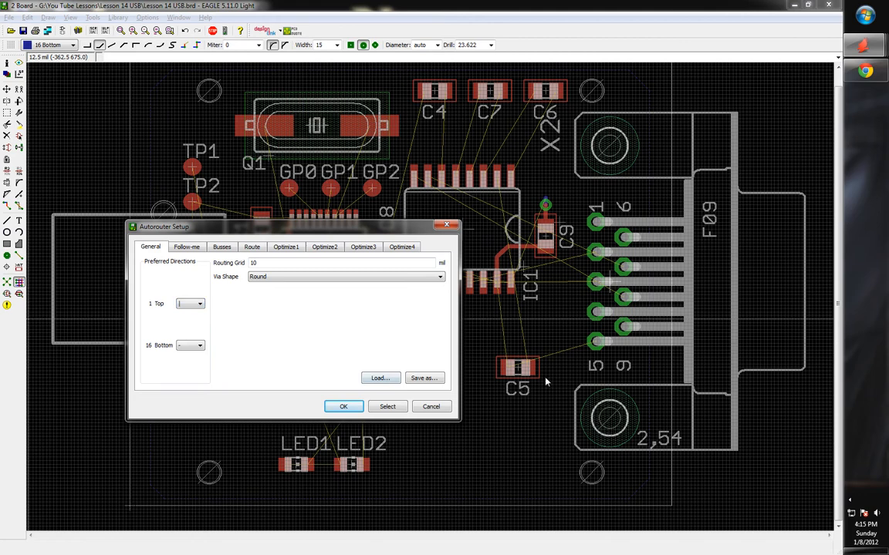
pyautogui.click(189, 304)
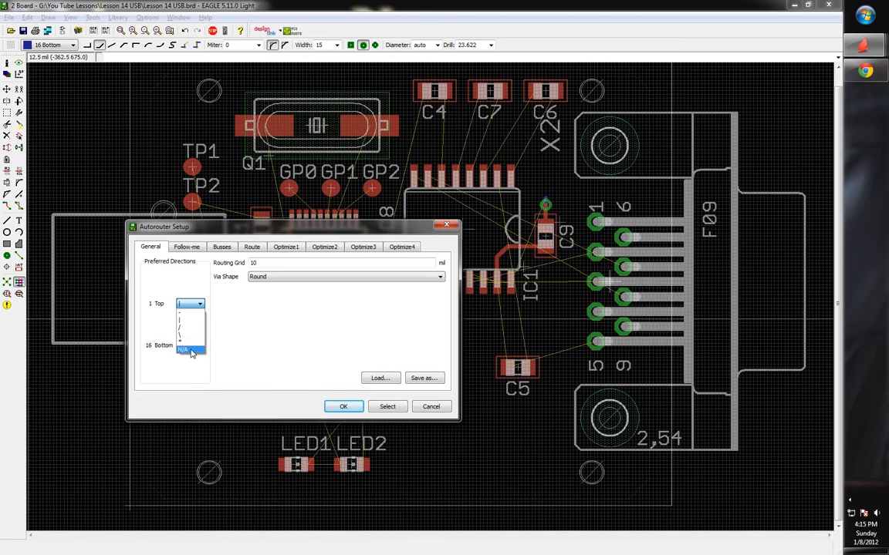
pyautogui.click(197, 284)
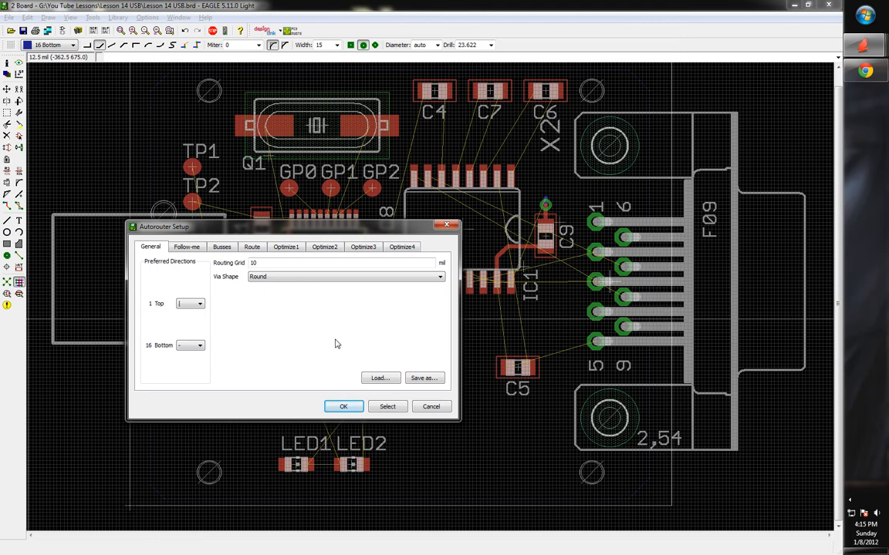
# Keep the 10 mil routing grid and Round via shape, then accept with Select
pyautogui.doubleClick(253, 264)
pyautogui.click(268, 263)
pyautogui.doubleClick(255, 264)
pyautogui.click(276, 265)
pyautogui.click(273, 281)
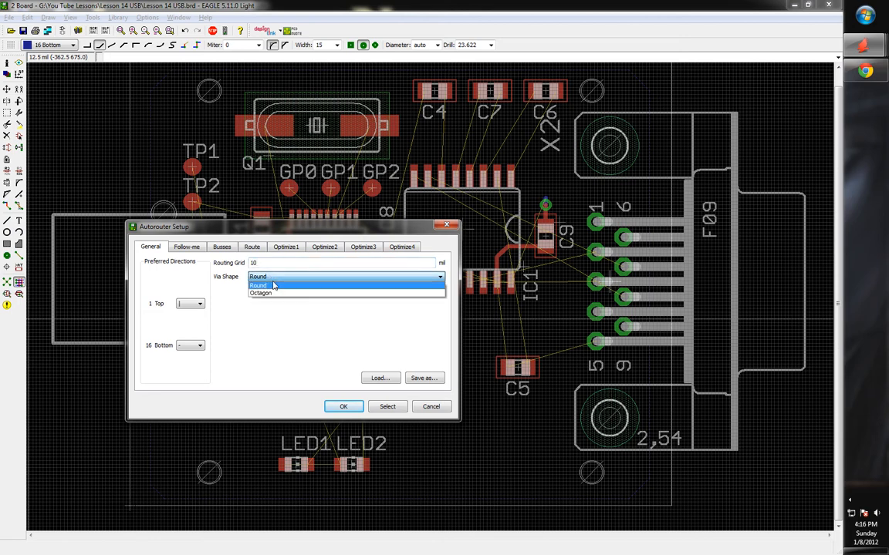
pyautogui.click(271, 341)
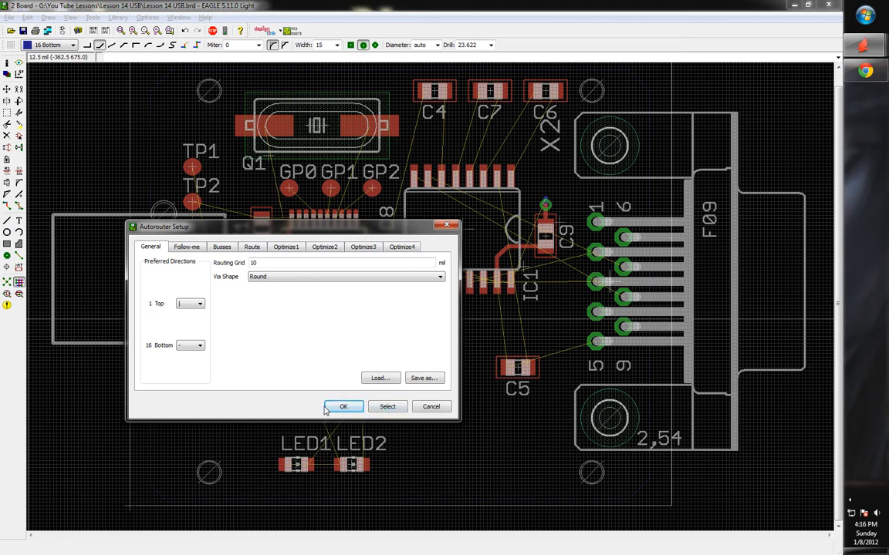
pyautogui.click(388, 406)
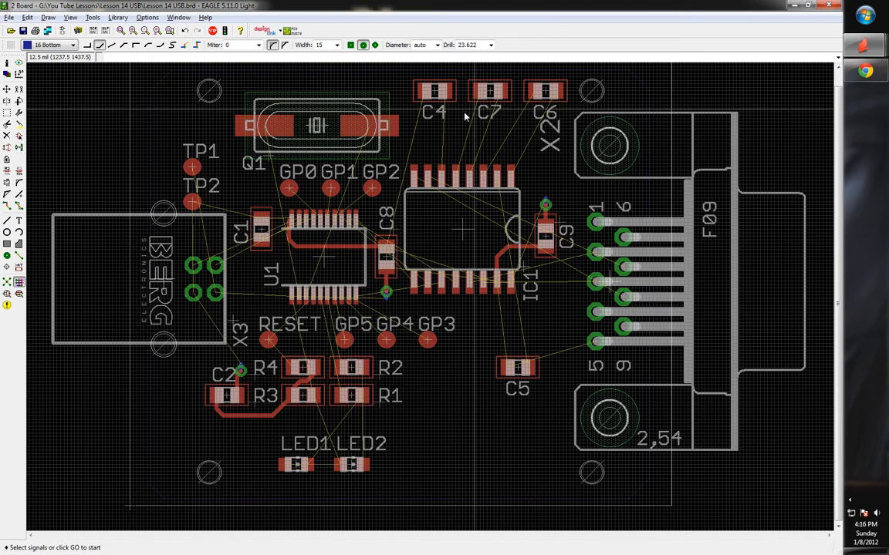
# Select the C4, C7 and C6 airwires to IC1 (N$14, N$12, N$11, N$10, N$8) for autorouting
pyautogui.click(446, 145)
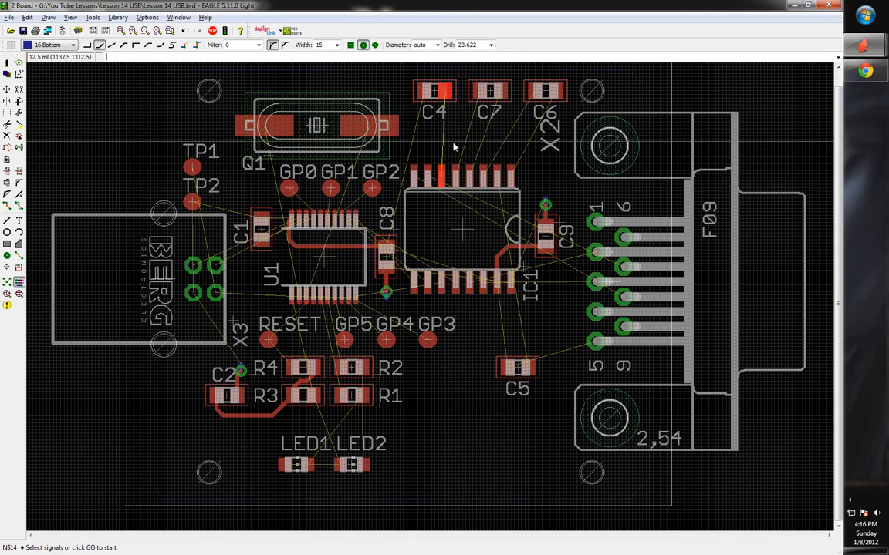
pyautogui.click(471, 134)
pyautogui.click(481, 149)
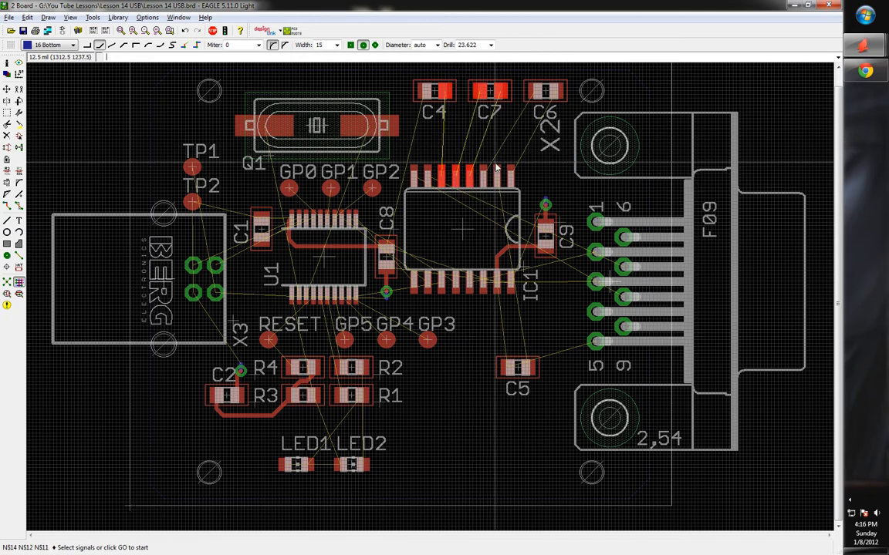
pyautogui.click(496, 160)
pyautogui.click(528, 149)
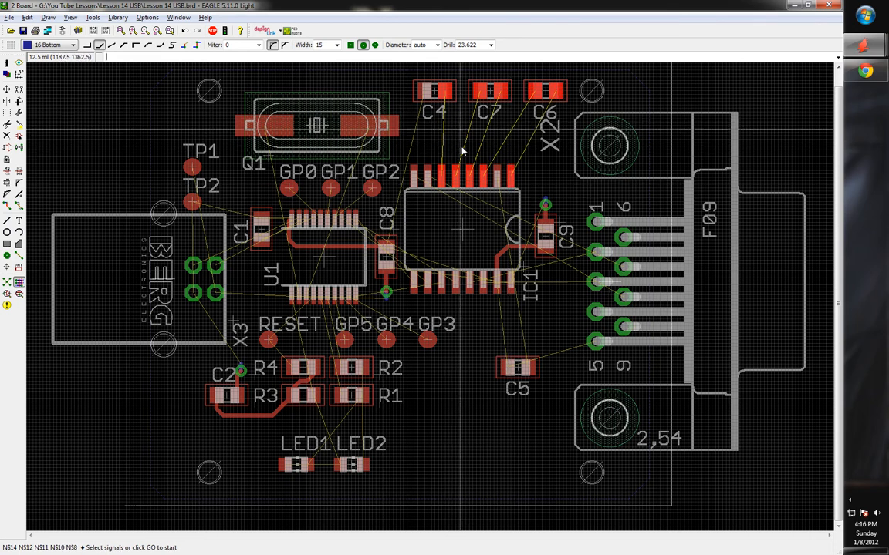
# Autoroute the selected signals, then autoroute all remaining signals through Optimize4 to 100%
pyautogui.click(213, 32)
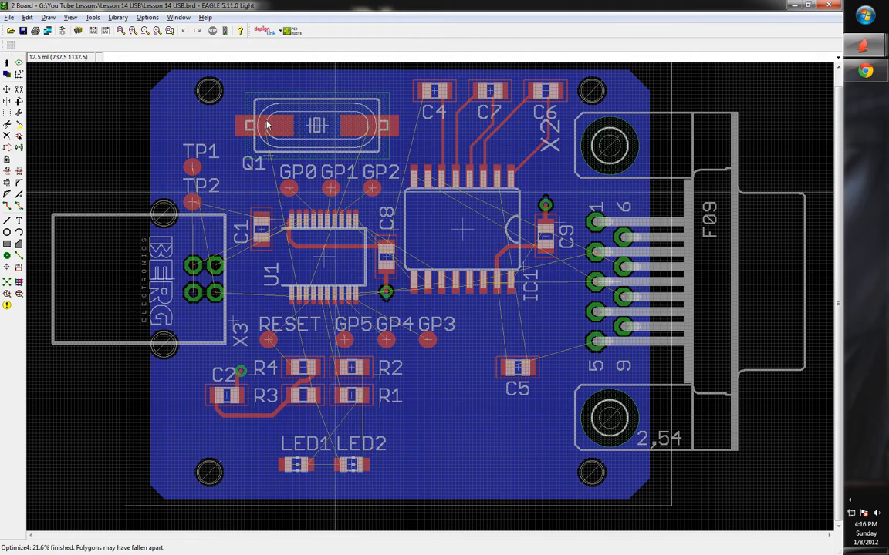
pyautogui.click(17, 281)
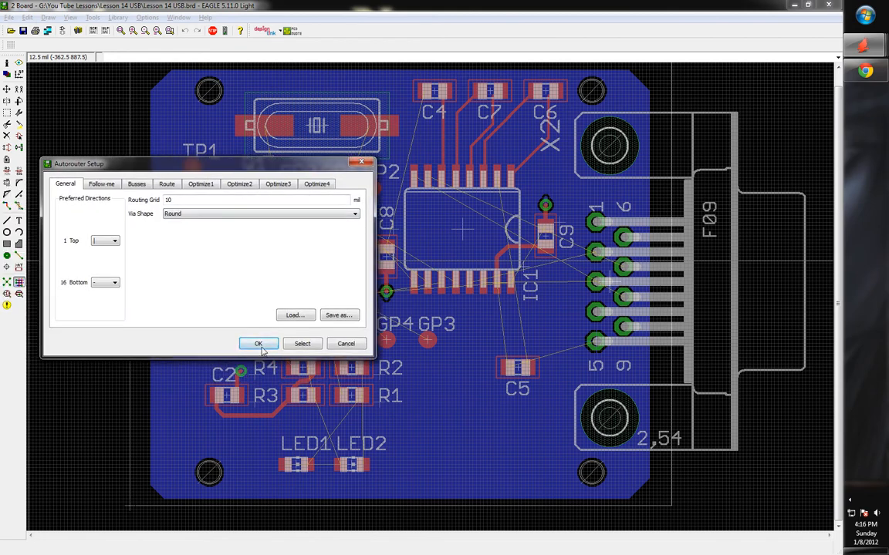
pyautogui.click(258, 344)
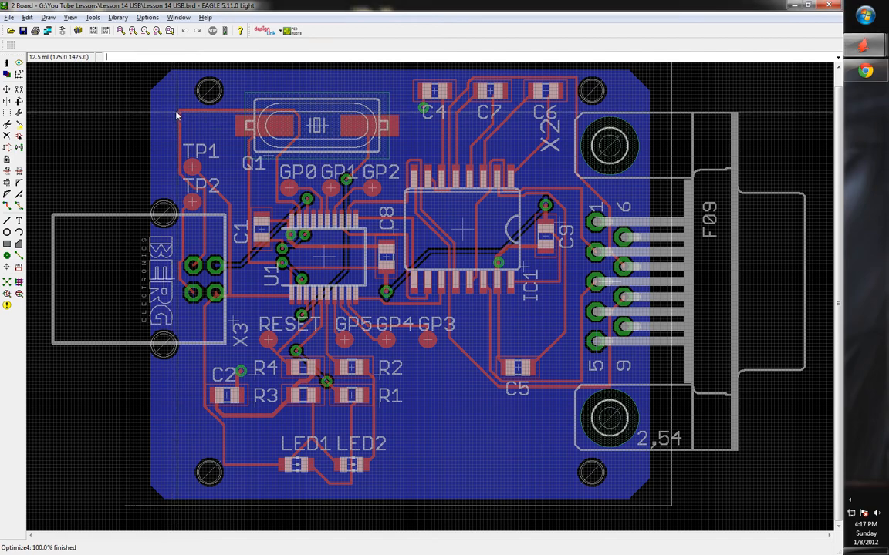
pyautogui.scroll(5, 175, 113)
pyautogui.scroll(2, 181, 117)
# Miter the trace corner above TP1 with radius 15, then check the LED area
pyautogui.scroll(2, 182, 110)
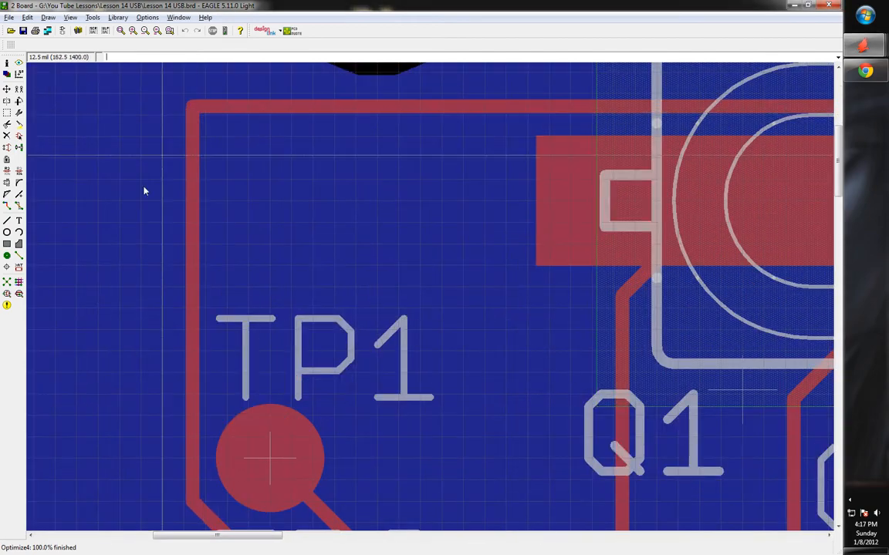
pyautogui.click(19, 185)
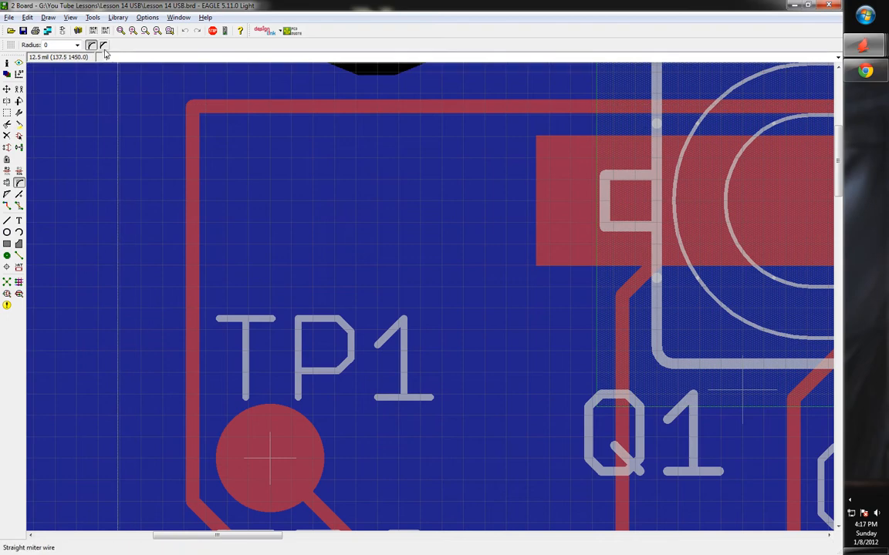
pyautogui.doubleClick(69, 47)
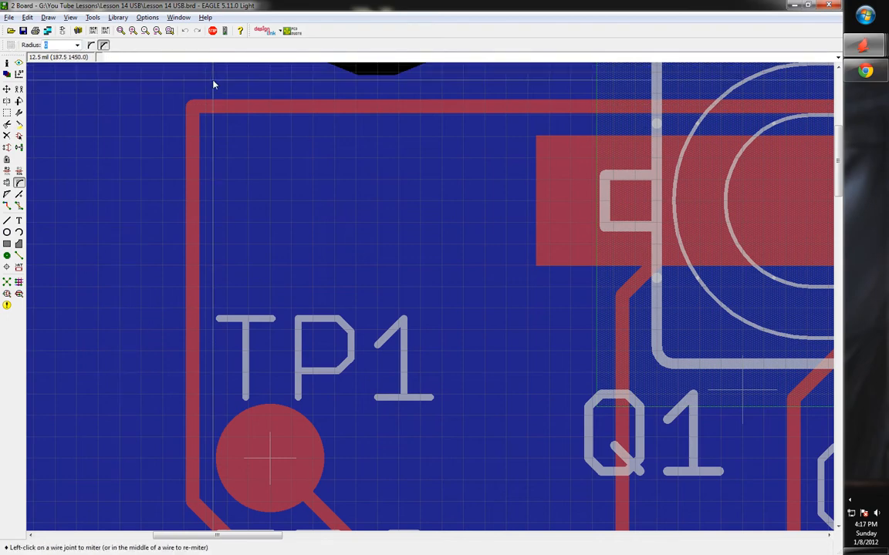
pyautogui.write('15')
pyautogui.click(194, 105)
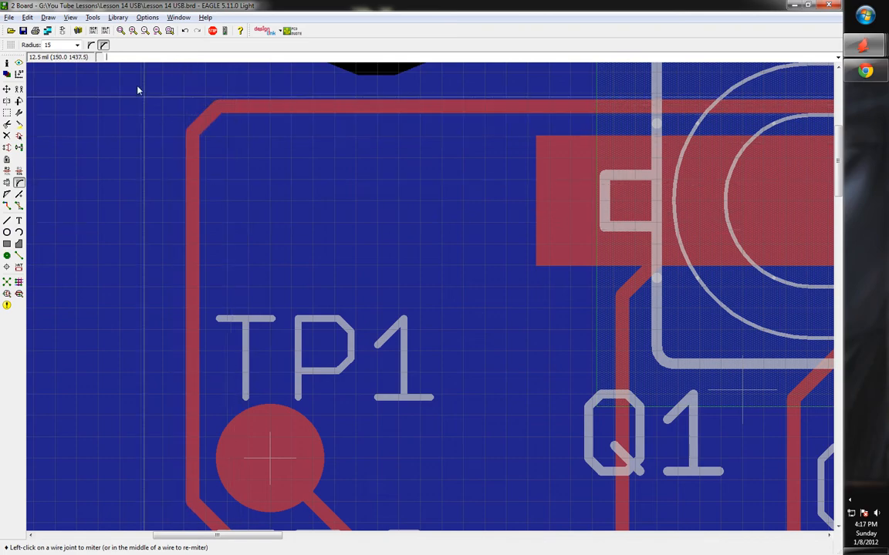
pyautogui.scroll(-3, 169, 191)
pyautogui.scroll(-3, 232, 232)
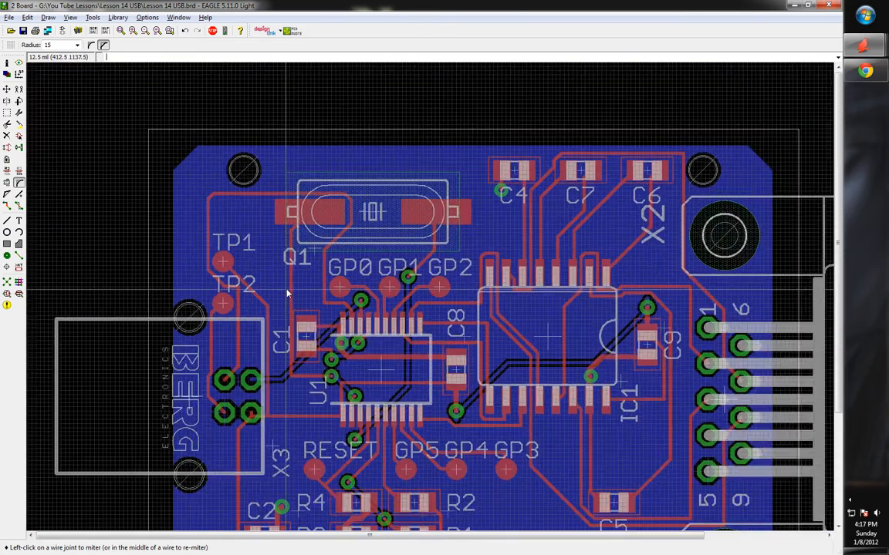
pyautogui.scroll(4, 260, 335)
pyautogui.scroll(1, 303, 317)
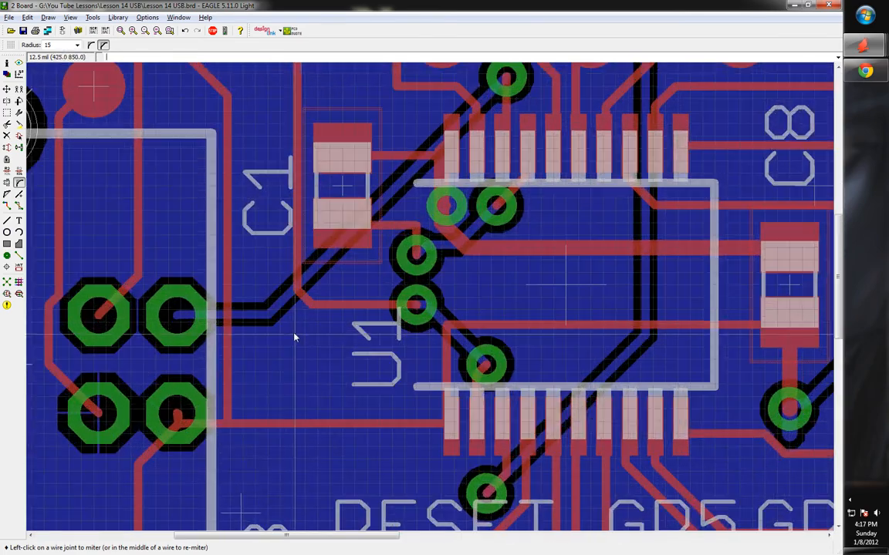
pyautogui.scroll(-4, 270, 308)
pyautogui.scroll(-2, 257, 351)
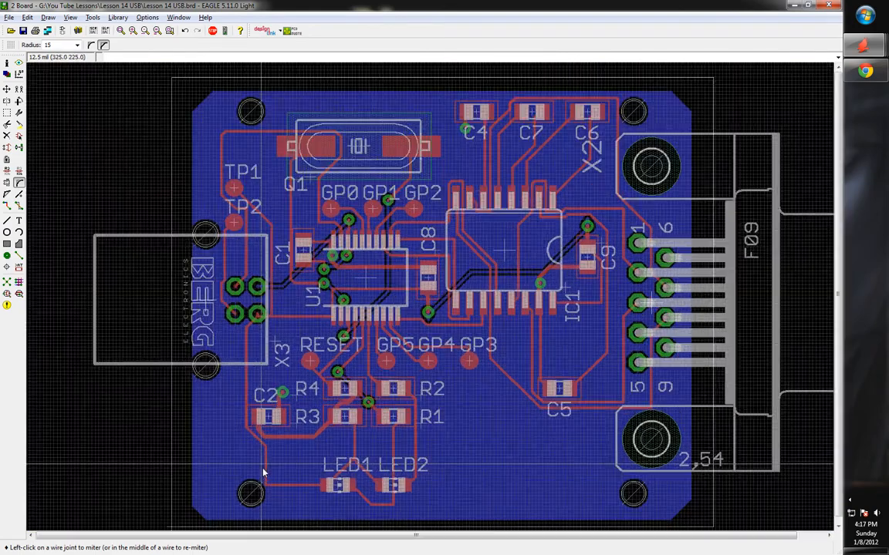
pyautogui.scroll(5, 251, 428)
pyautogui.scroll(-4, 266, 494)
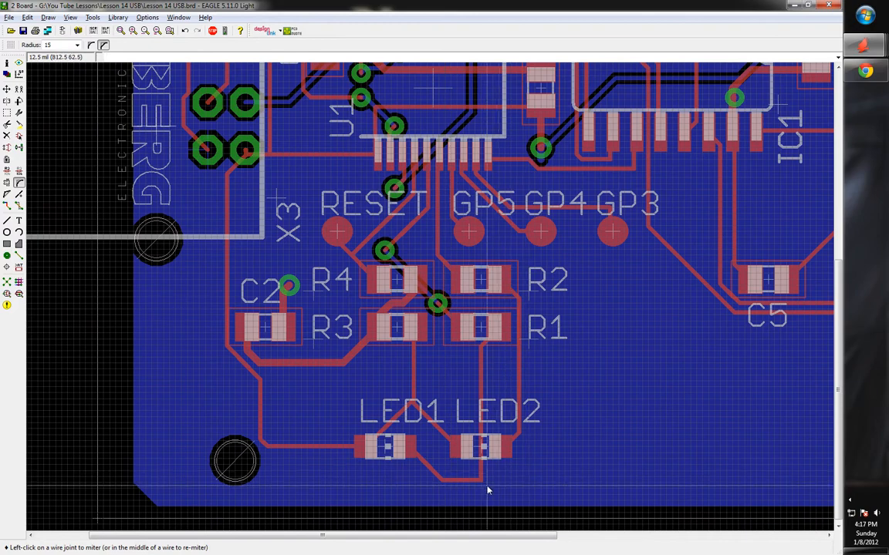
pyautogui.scroll(5, 486, 467)
pyautogui.scroll(-3, 347, 463)
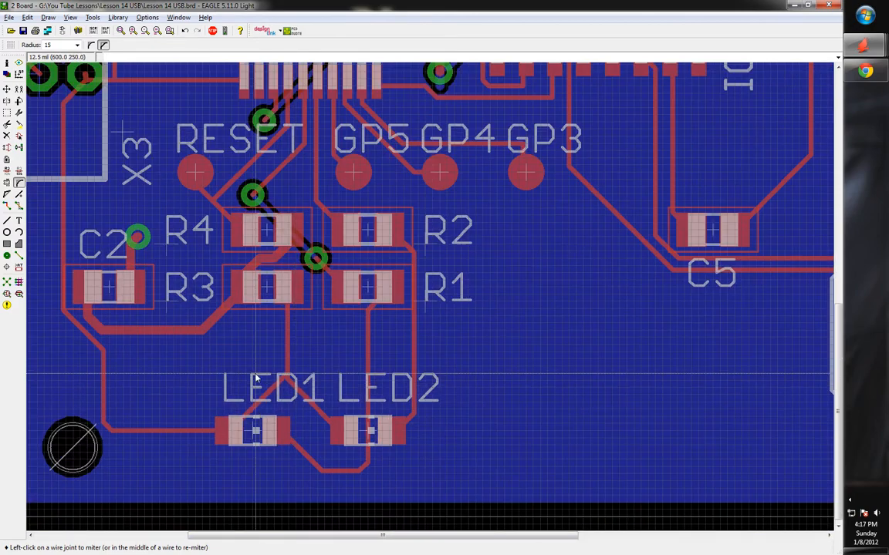
pyautogui.scroll(4, 293, 386)
pyautogui.scroll(-3, 291, 383)
pyautogui.scroll(3, 304, 353)
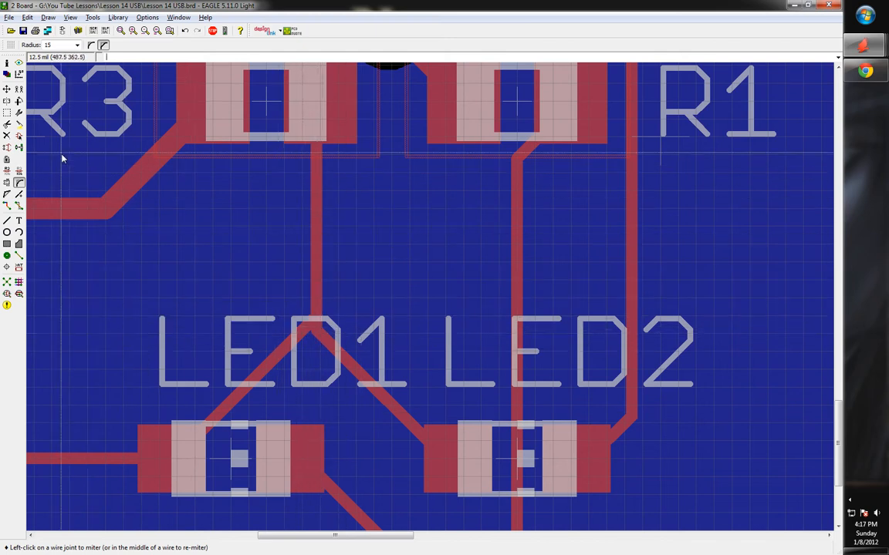
# Rip up the diagonal trace to LED1's left pad, restoring the LED2 trace with F9
pyautogui.click(19, 207)
pyautogui.click(229, 399)
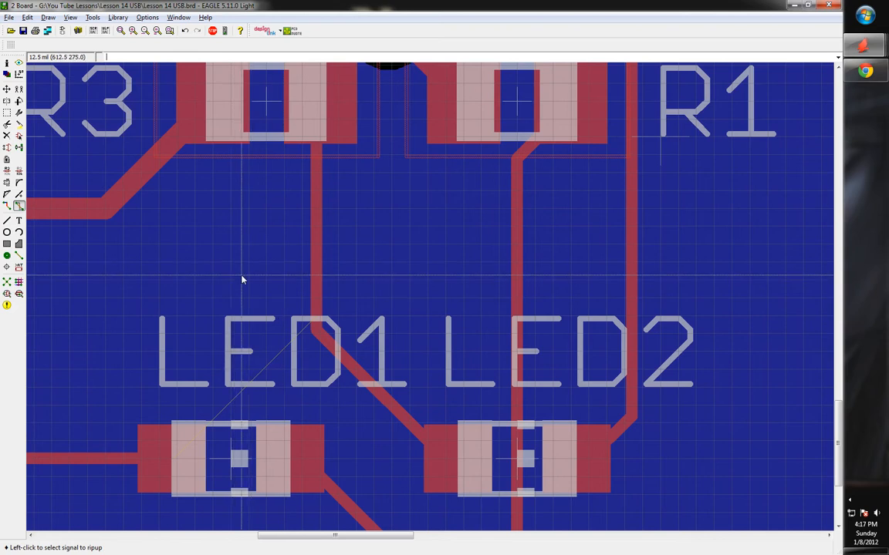
pyautogui.click(179, 419)
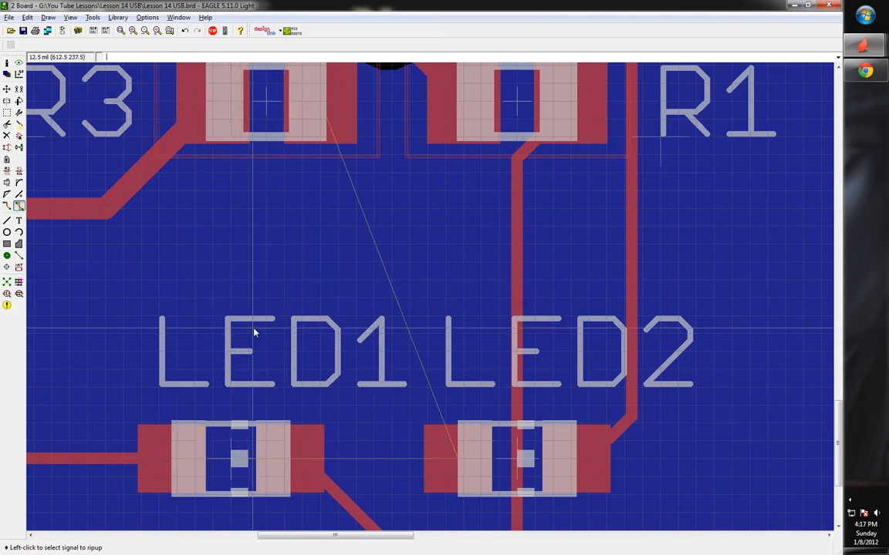
pyautogui.press('F9')
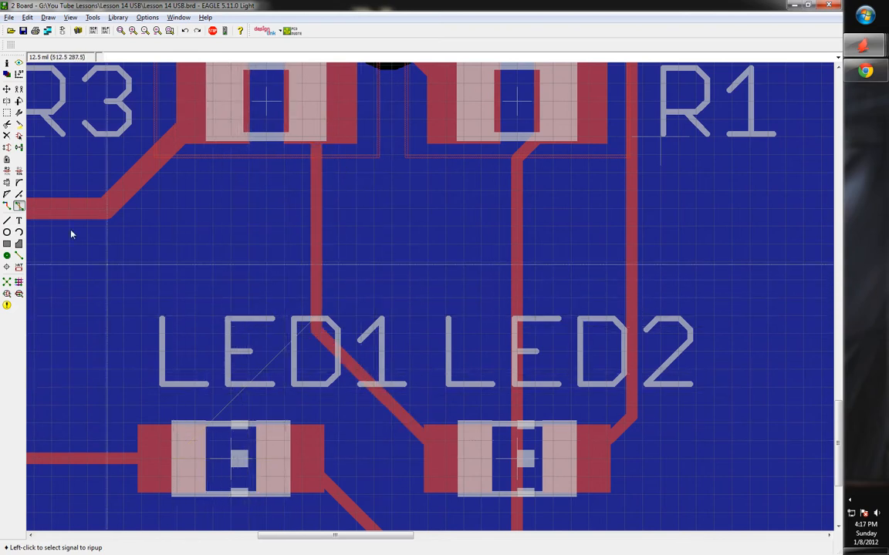
# Try a new VDD trace from LED1's left pad, then undo it
pyautogui.click(7, 207)
pyautogui.click(199, 446)
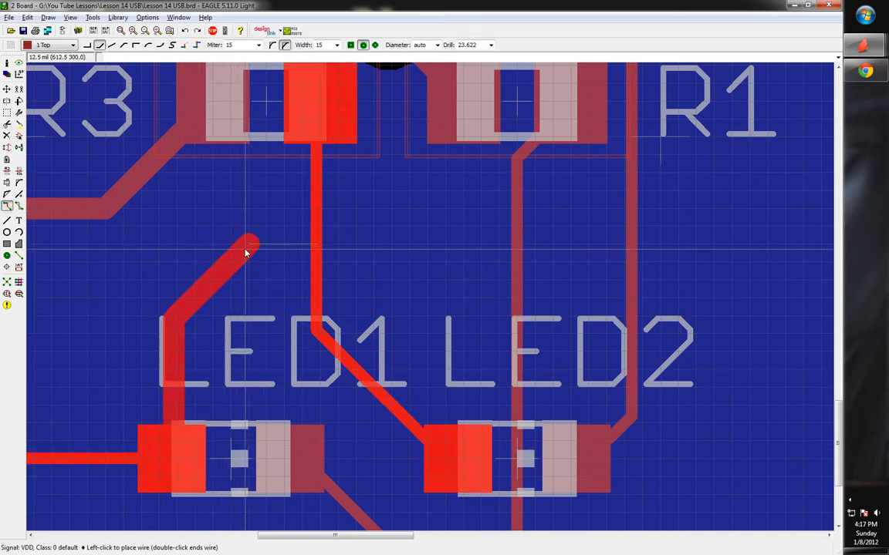
pyautogui.doubleClick(248, 247)
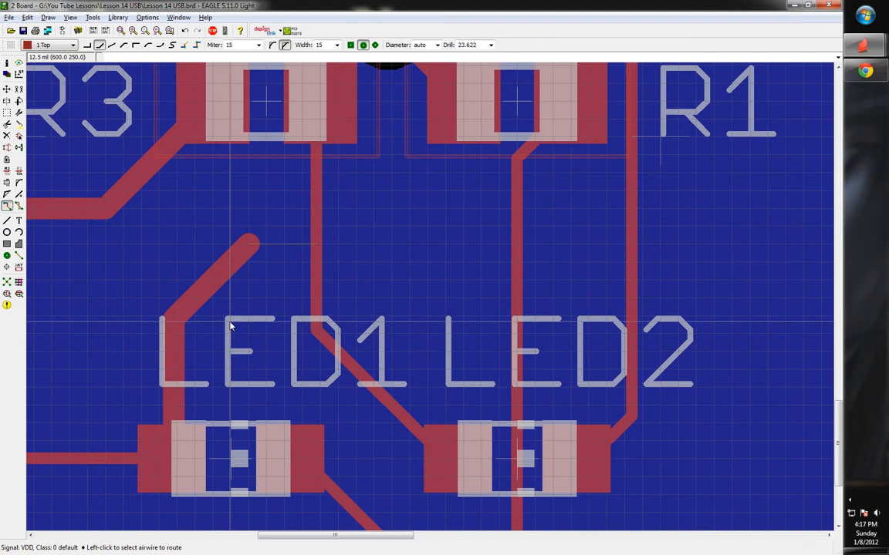
pyautogui.hotkey('ctrl', 'z')
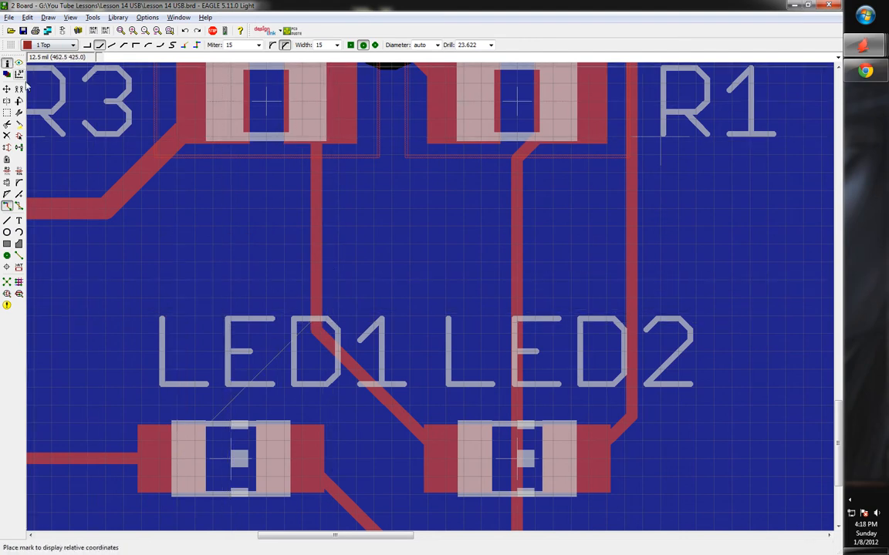
# Inspect the properties of the vertical VDD wire with Info
pyautogui.click(7, 63)
pyautogui.click(316, 232)
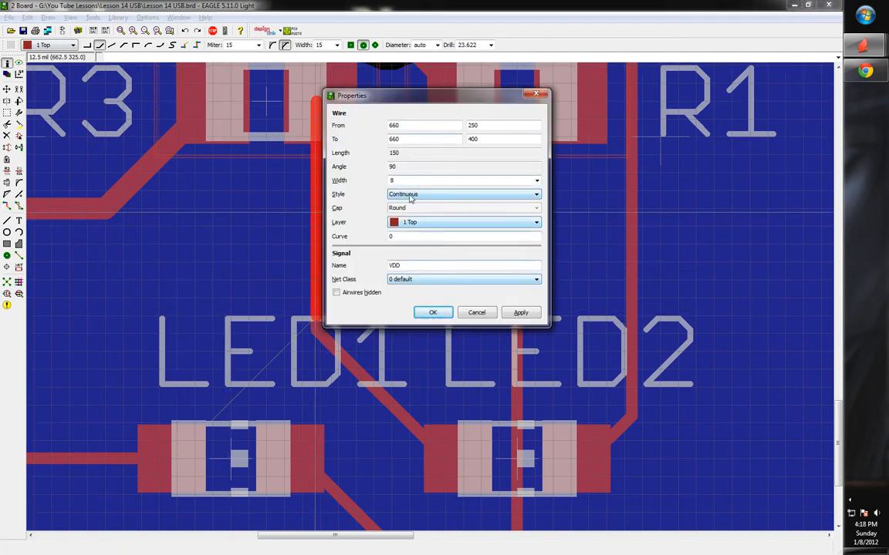
pyautogui.press('Escape')
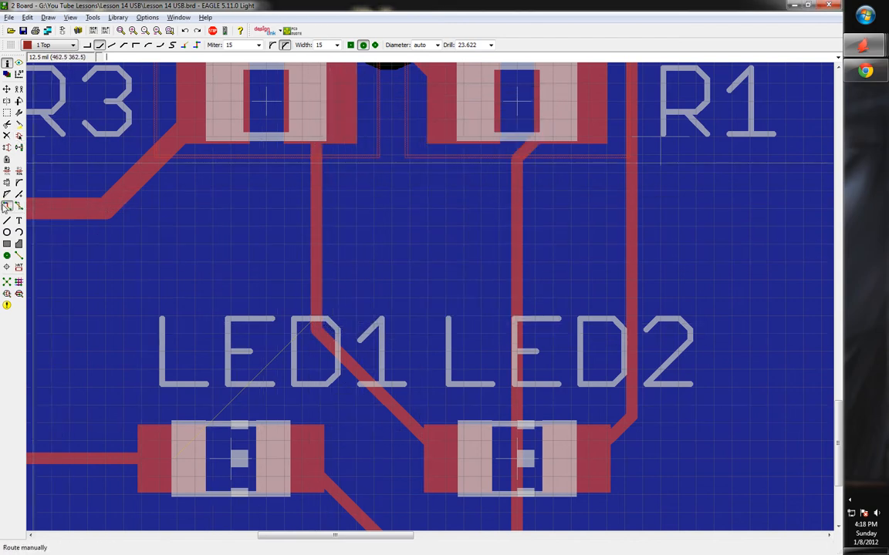
# Begin routing the VDD trace from the LED1 pad at 8 mil width
pyautogui.click(6, 206)
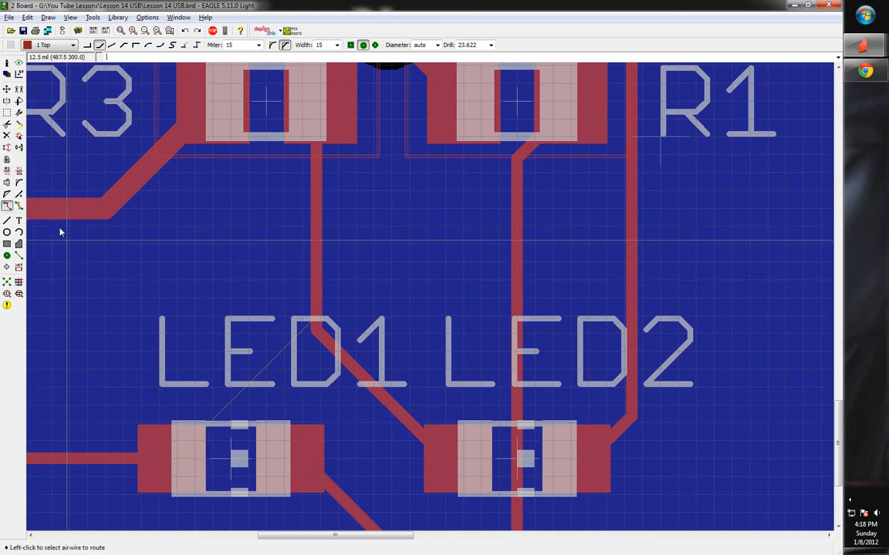
pyautogui.click(193, 436)
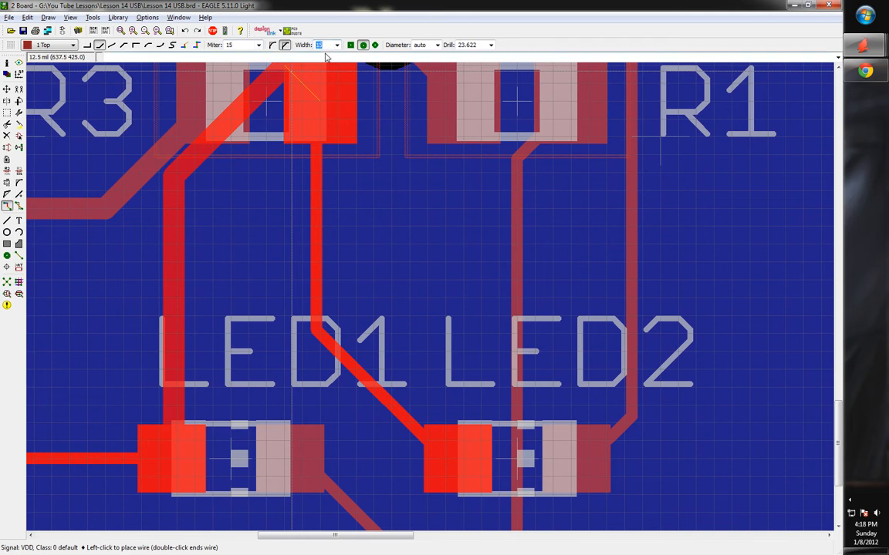
pyautogui.press('Return')
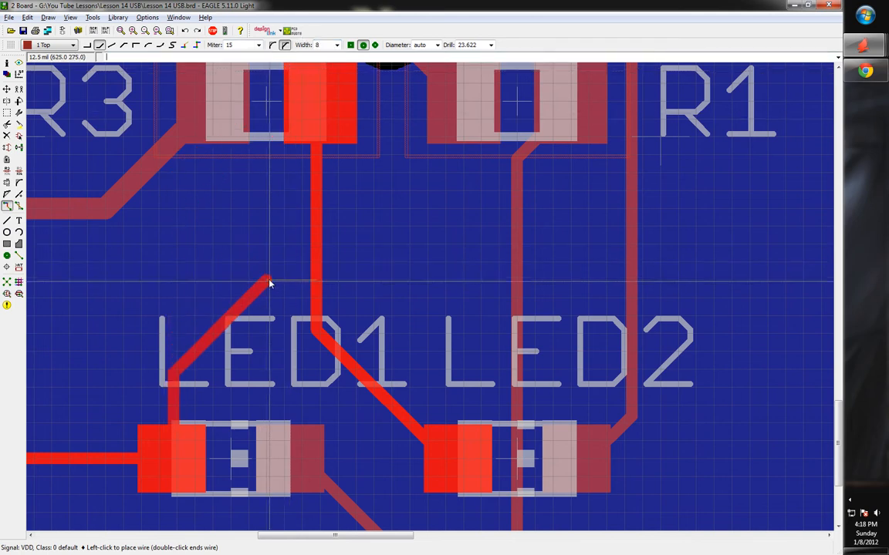
# End the VDD trace from LED1 on the existing vertical trace
pyautogui.click(316, 227)
pyautogui.scroll(-3, 386, 284)
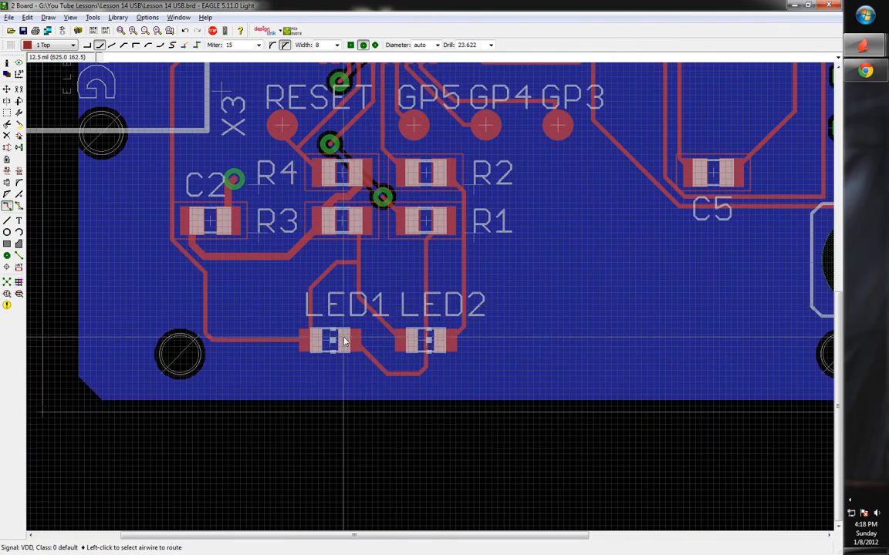
pyautogui.scroll(1, 369, 224)
pyautogui.scroll(-2, 294, 372)
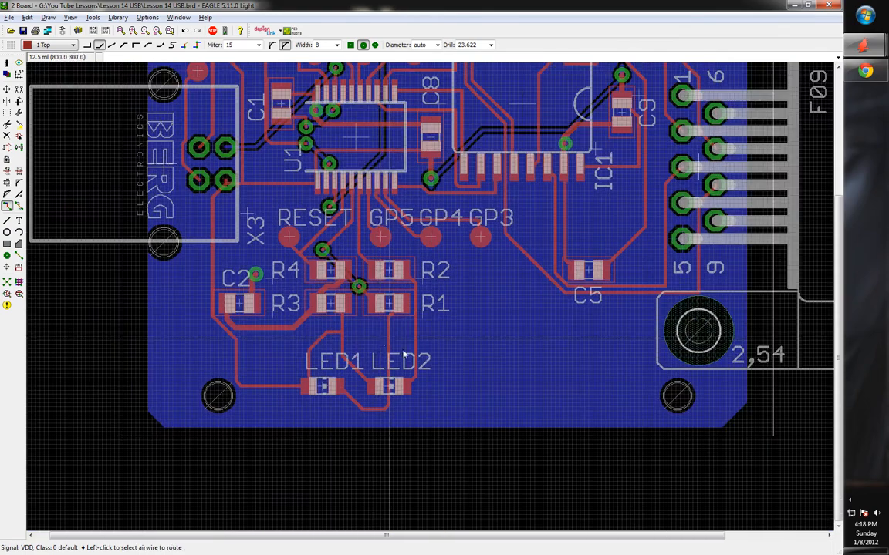
pyautogui.scroll(-1, 333, 357)
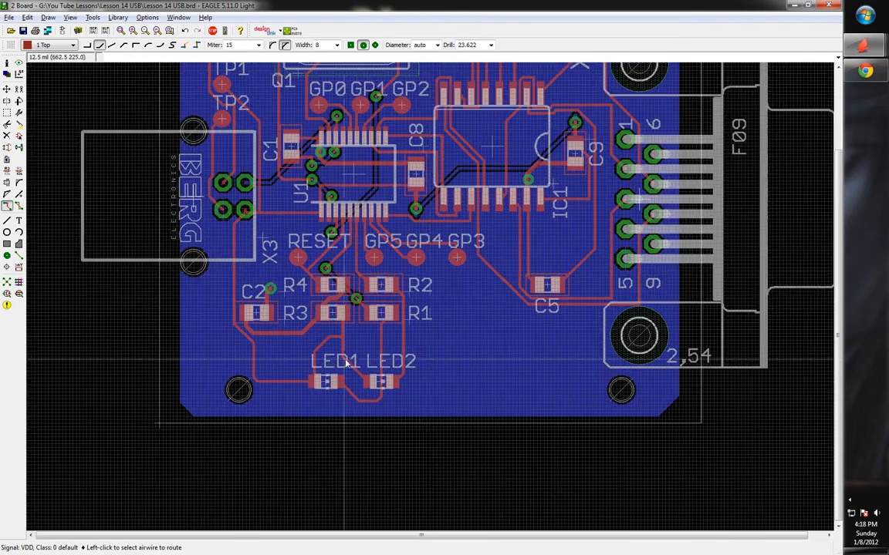
pyautogui.scroll(2, 460, 236)
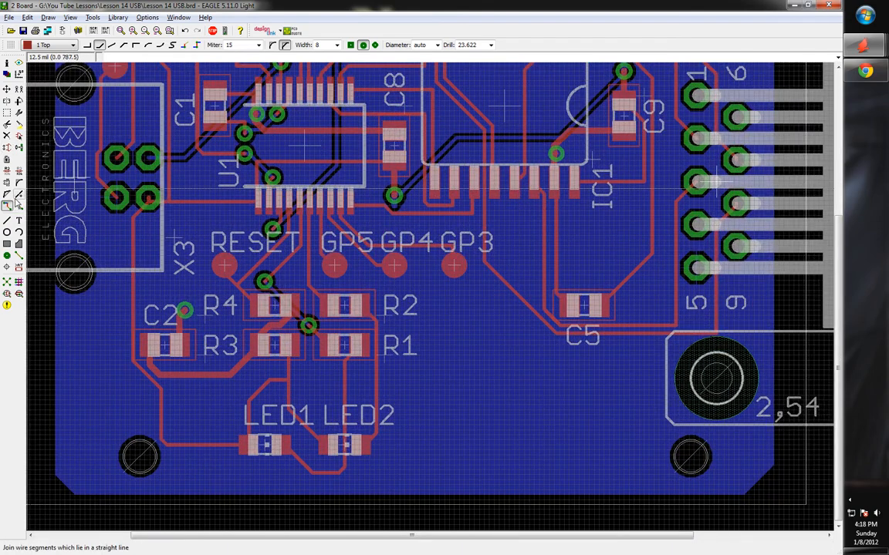
# Round the trace corner below C5 with the Miter tool
pyautogui.click(19, 183)
pyautogui.scroll(4, 412, 188)
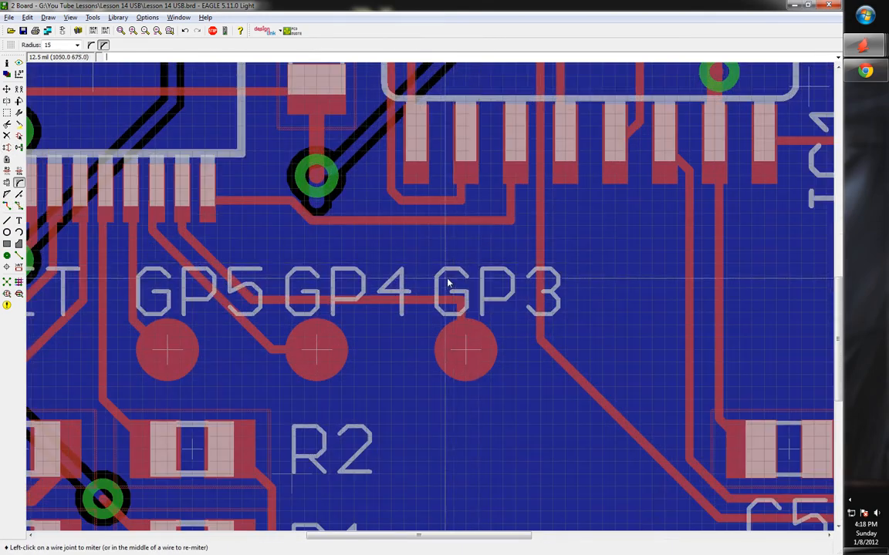
pyautogui.scroll(-4, 378, 229)
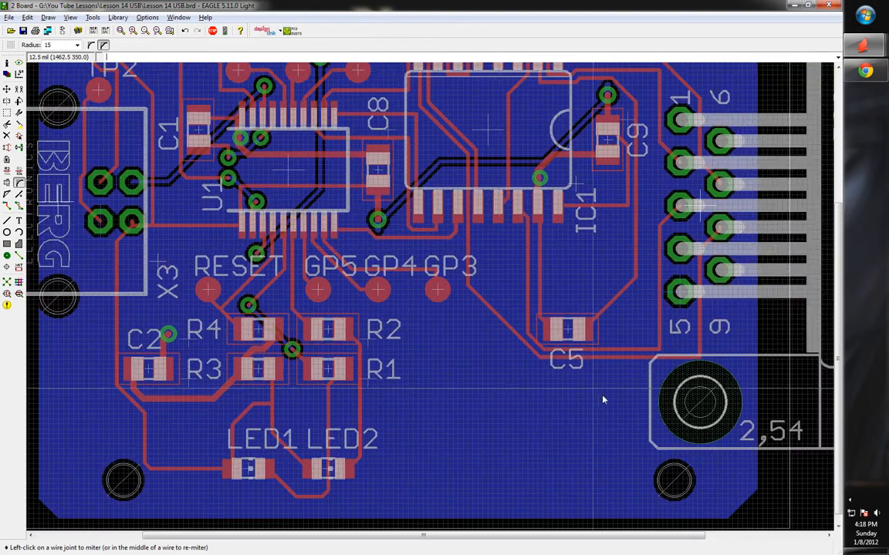
pyautogui.scroll(5, 702, 361)
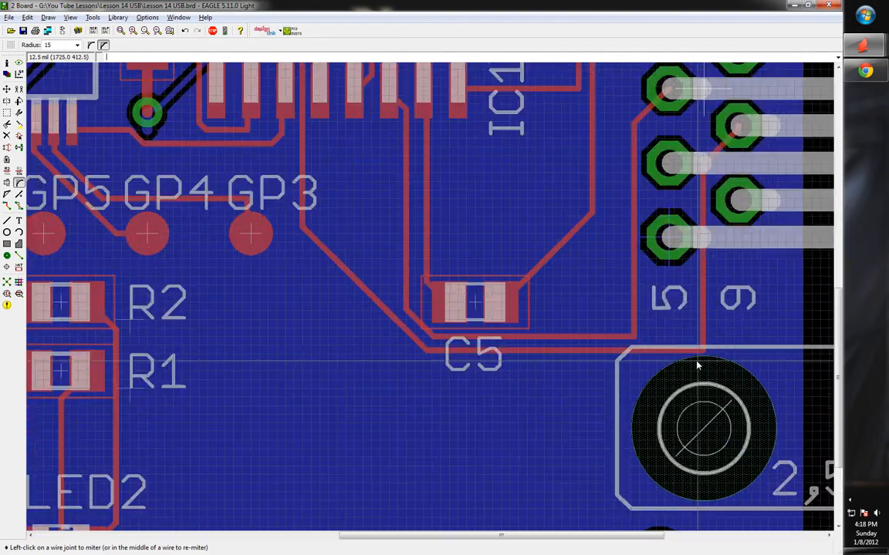
pyautogui.click(713, 351)
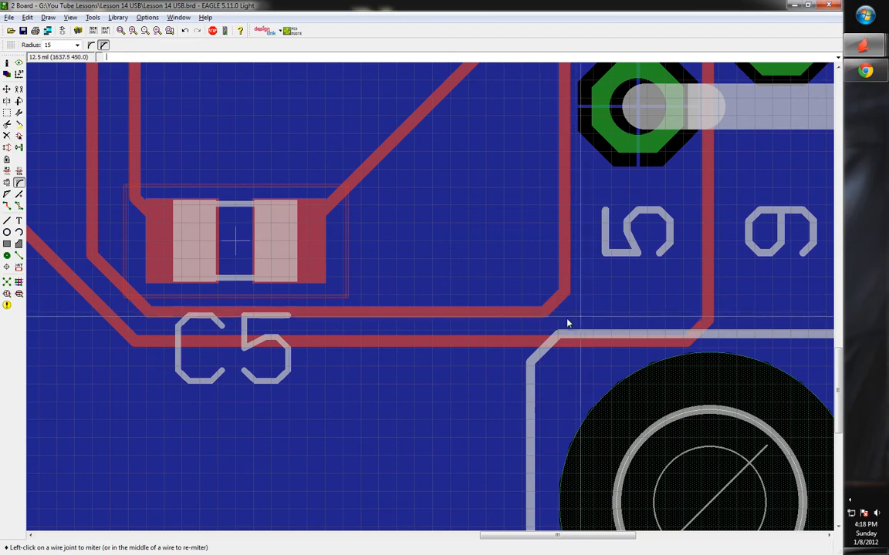
pyautogui.scroll(1, 393, 375)
pyautogui.scroll(-6, 446, 382)
pyautogui.scroll(-5, 513, 331)
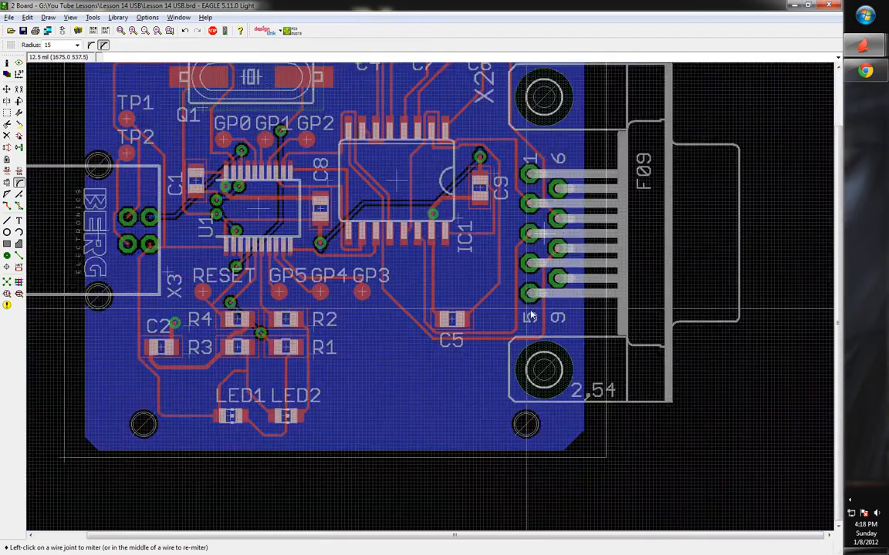
pyautogui.scroll(6, 529, 139)
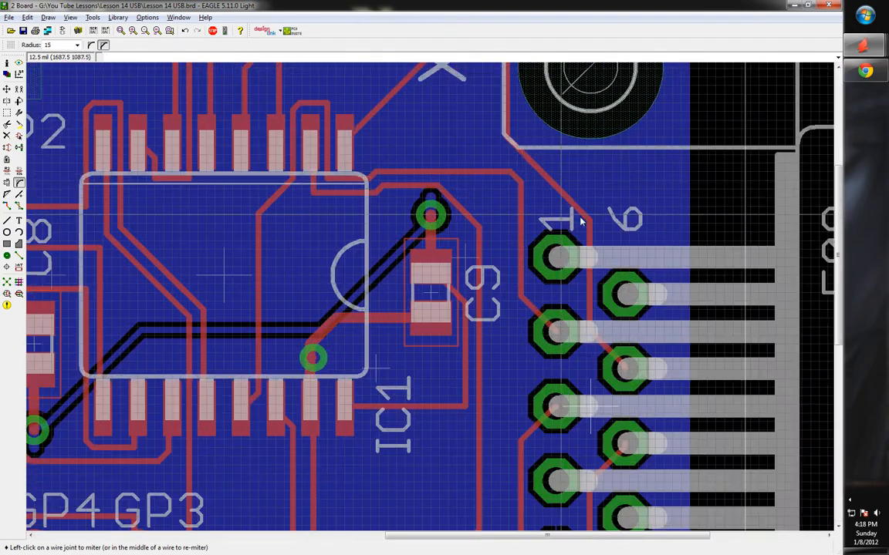
pyautogui.scroll(-5, 581, 222)
pyautogui.scroll(2, 410, 176)
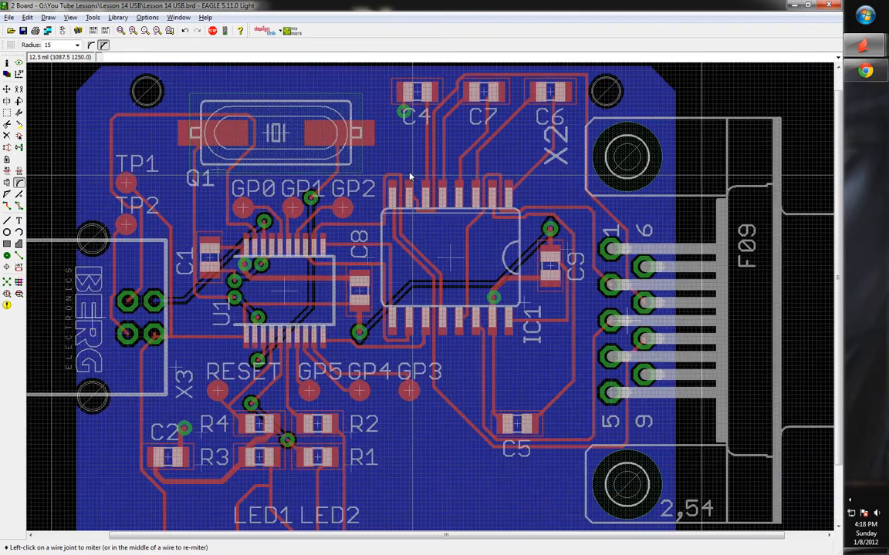
pyautogui.scroll(2, 410, 177)
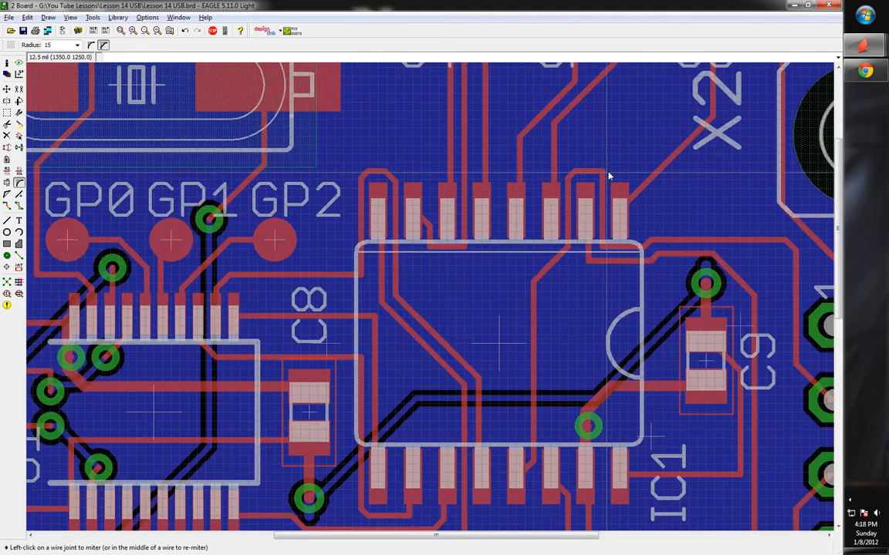
pyautogui.scroll(-6, 487, 202)
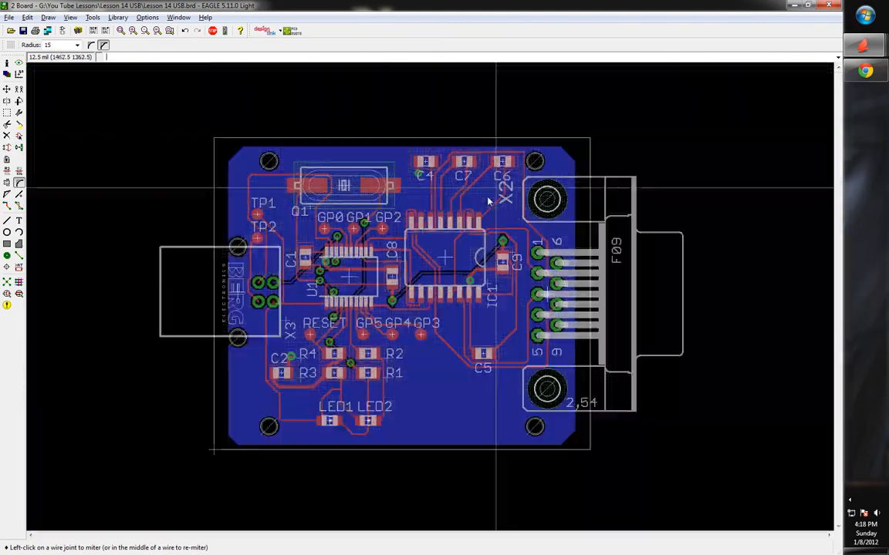
pyautogui.scroll(1, 363, 293)
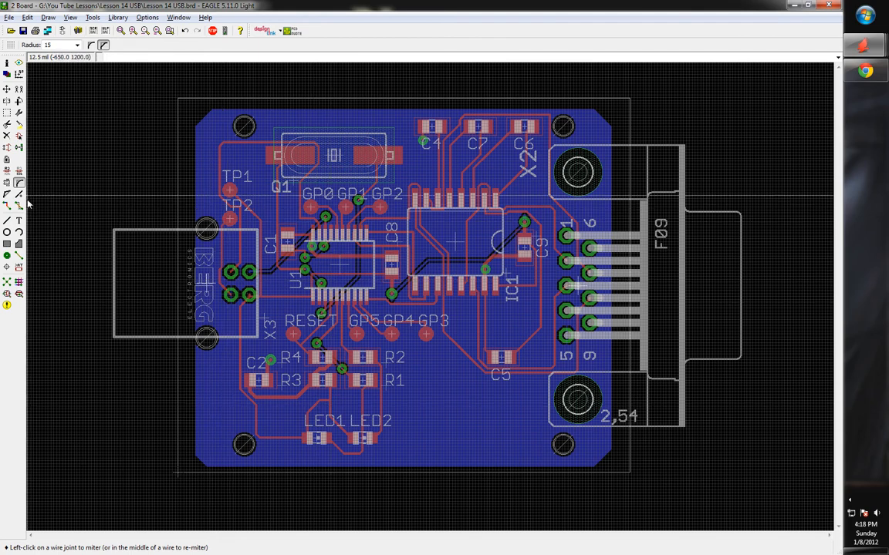
# Open the DRC dialog and review the Layers, Clearance, Distance, Sizes and Restring rules
pyautogui.click(19, 296)
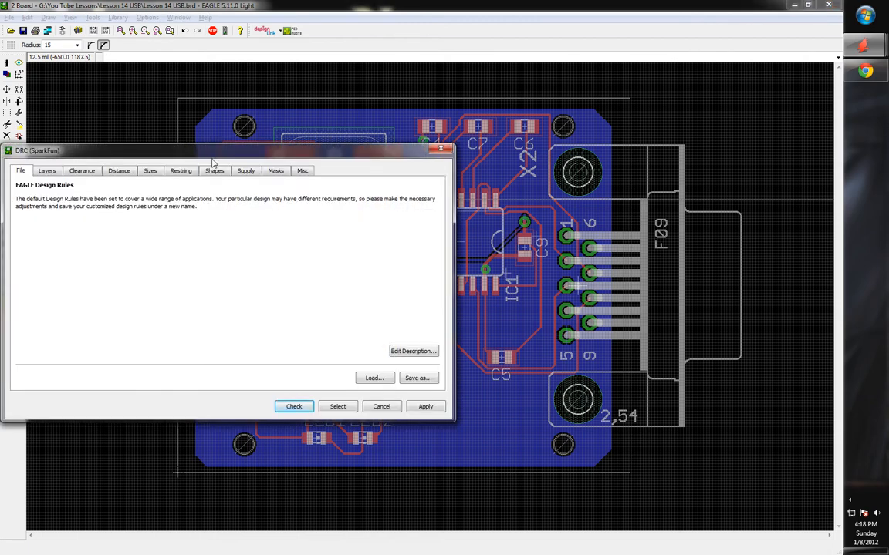
pyautogui.moveTo(204, 151); pyautogui.dragTo(361, 112)
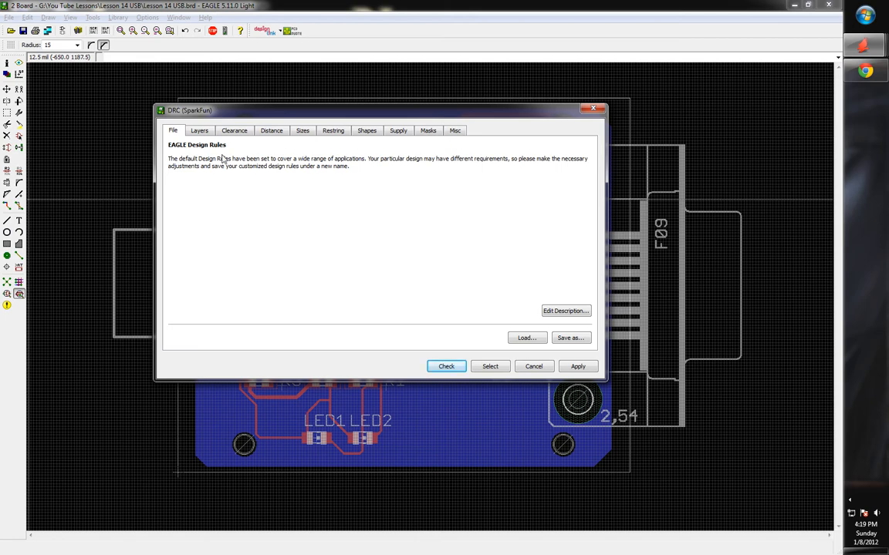
pyautogui.click(200, 131)
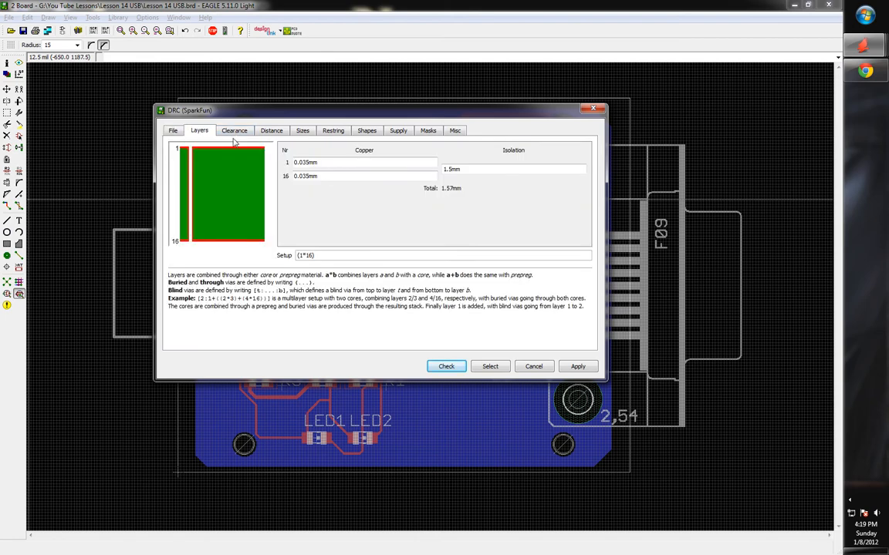
pyautogui.click(233, 131)
pyautogui.click(281, 132)
pyautogui.click(309, 132)
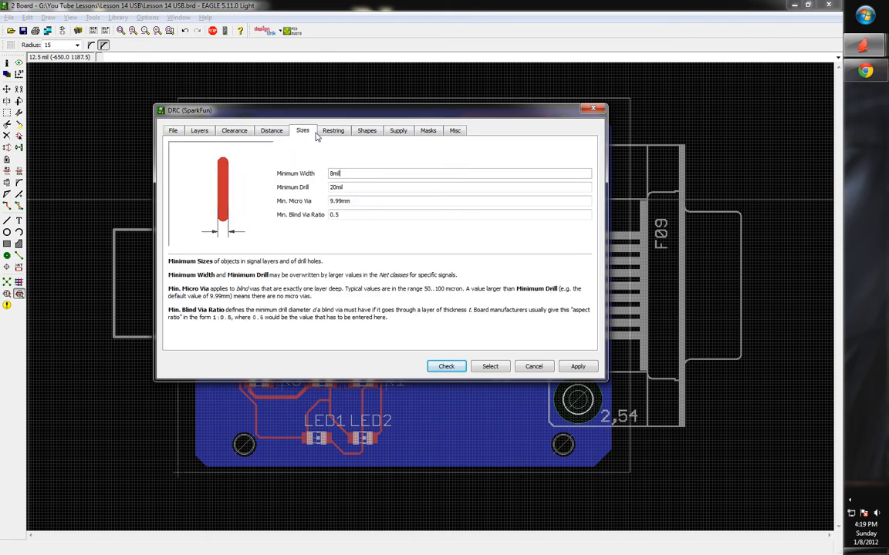
pyautogui.click(269, 133)
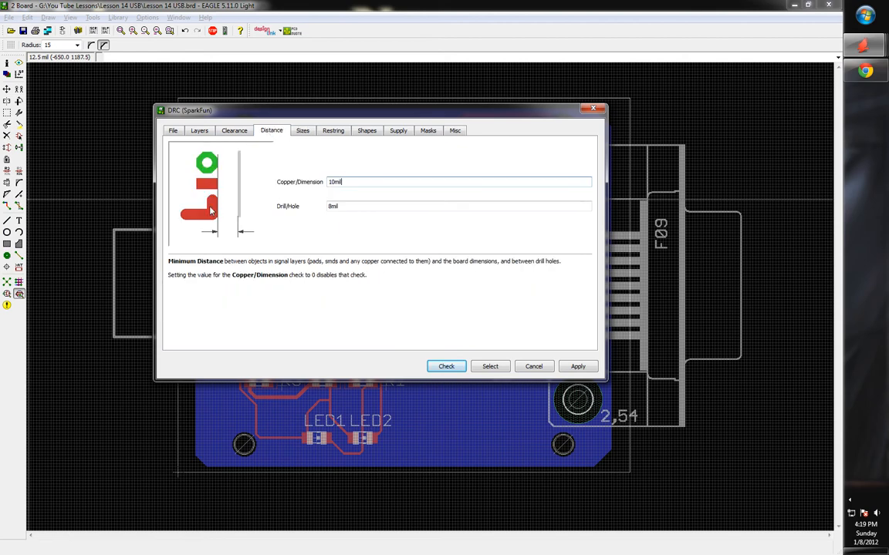
pyautogui.click(333, 131)
# Review the remaining rule tabs and load SparkFun.dru from the File tab
pyautogui.click(367, 131)
pyautogui.click(398, 131)
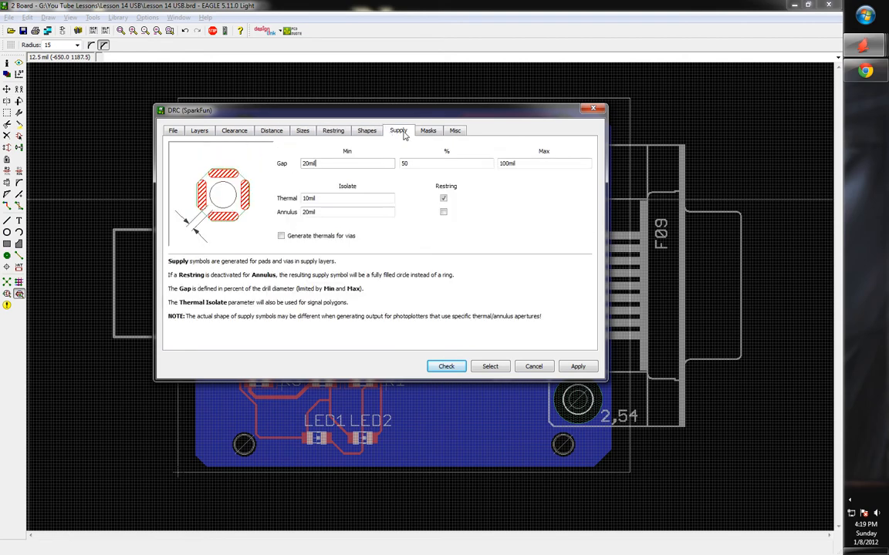
pyautogui.click(428, 131)
pyautogui.click(456, 131)
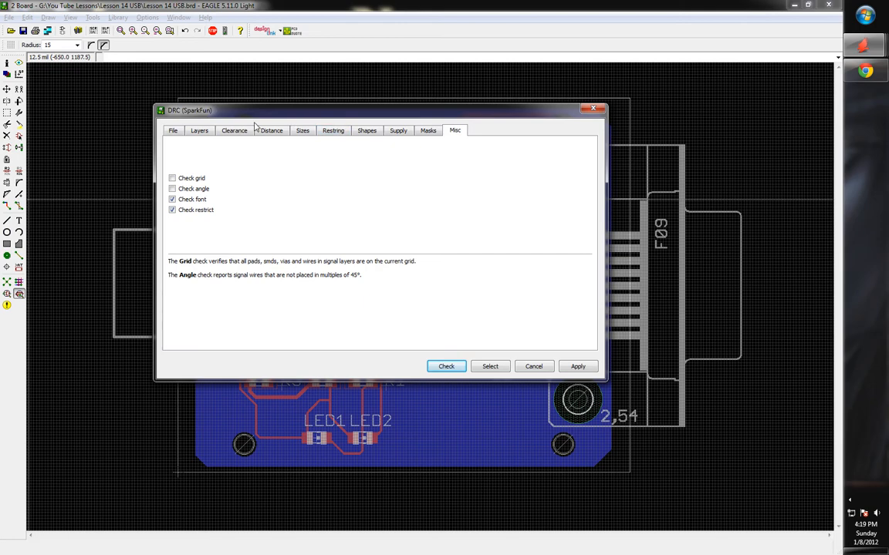
pyautogui.click(266, 132)
pyautogui.click(319, 131)
pyautogui.click(174, 131)
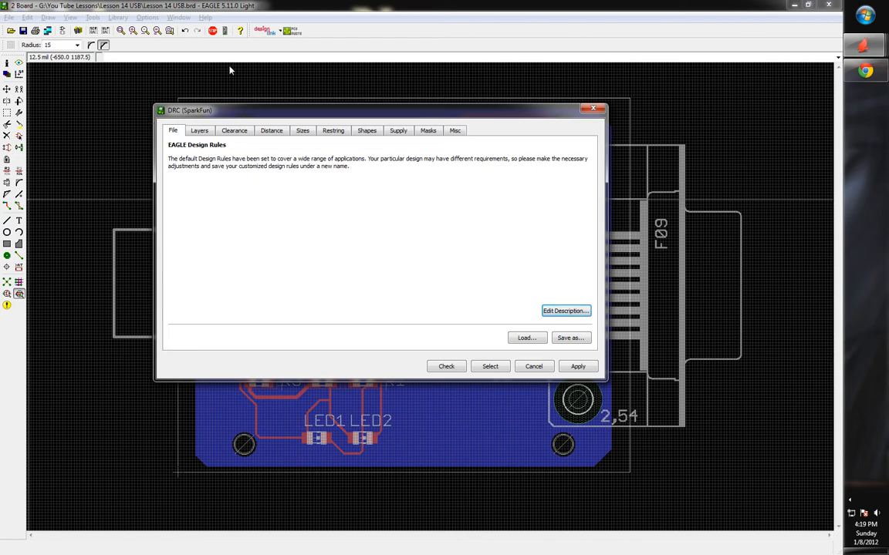
pyautogui.click(523, 341)
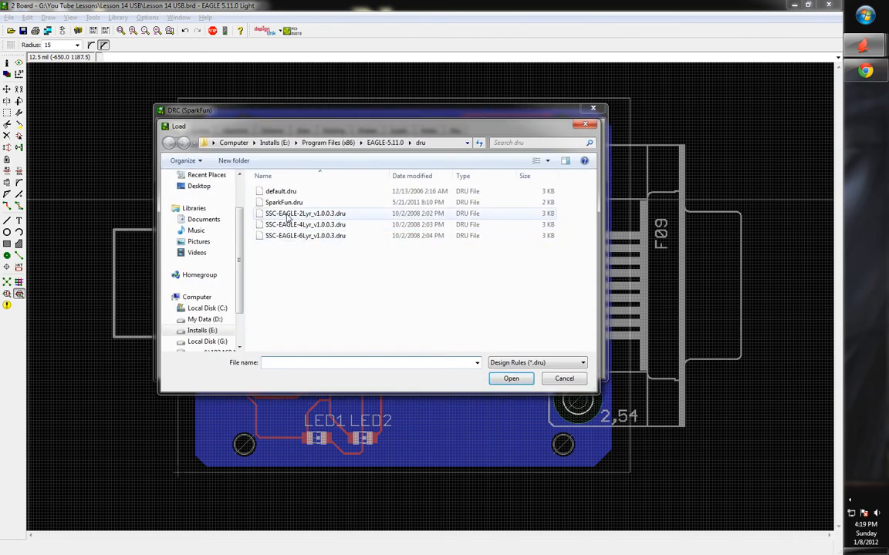
pyautogui.doubleClick(300, 203)
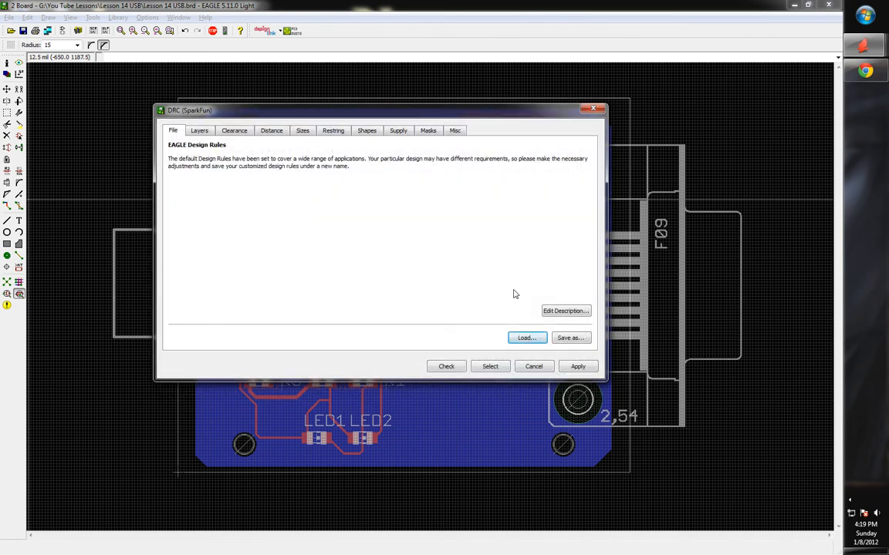
# Run the DRC and locate the first clearance error
pyautogui.click(447, 367)
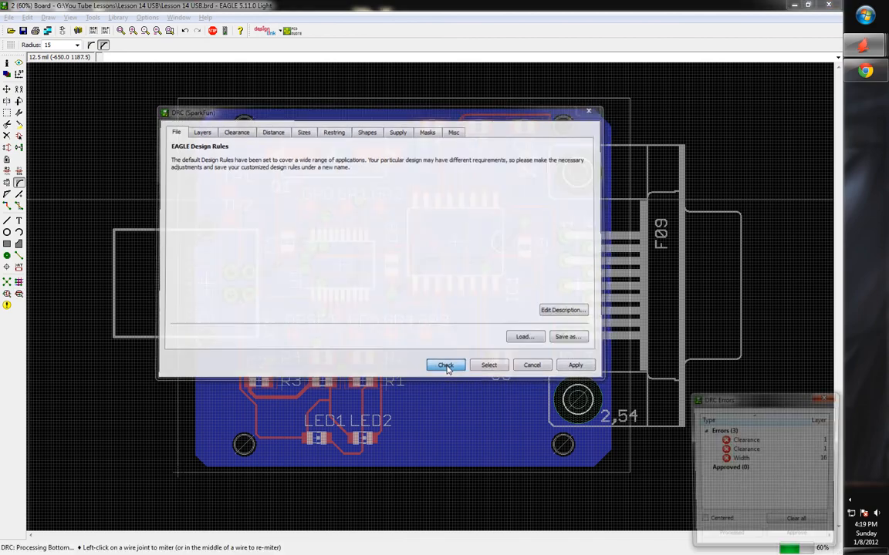
pyautogui.click(753, 440)
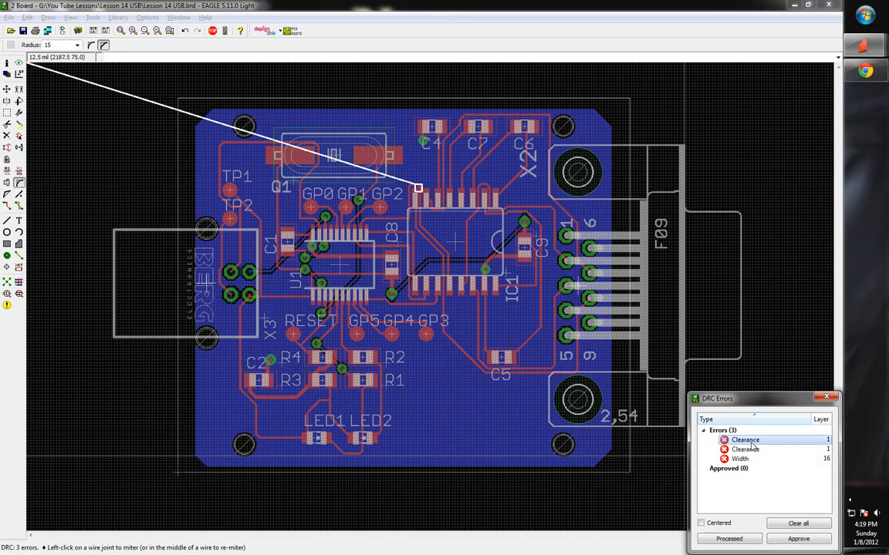
pyautogui.scroll(6, 423, 303)
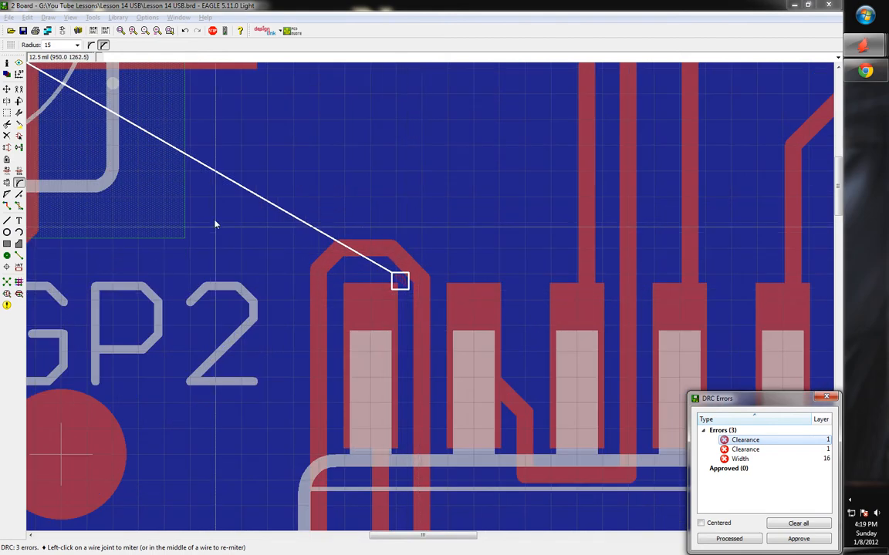
# Rip up the first looped trace over the pad into an airwire, abandoning a reroute attempt
pyautogui.click(7, 136)
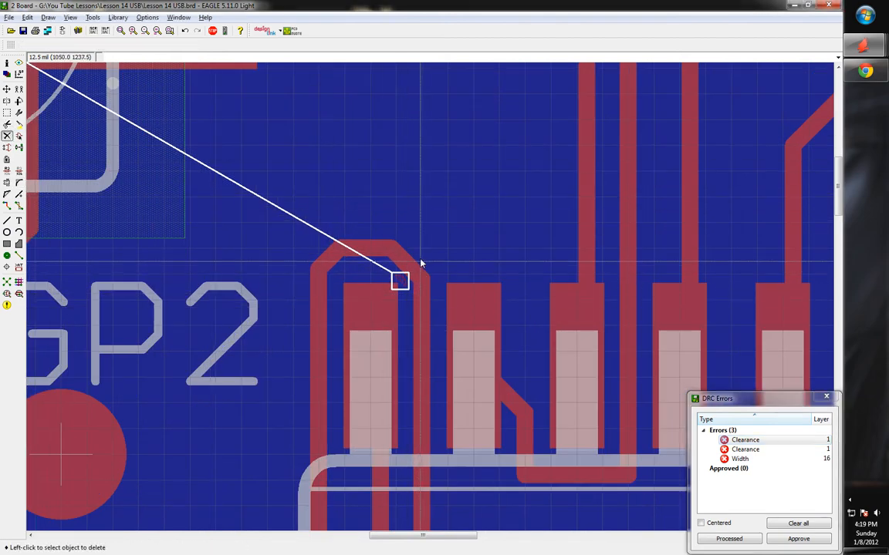
pyautogui.click(19, 209)
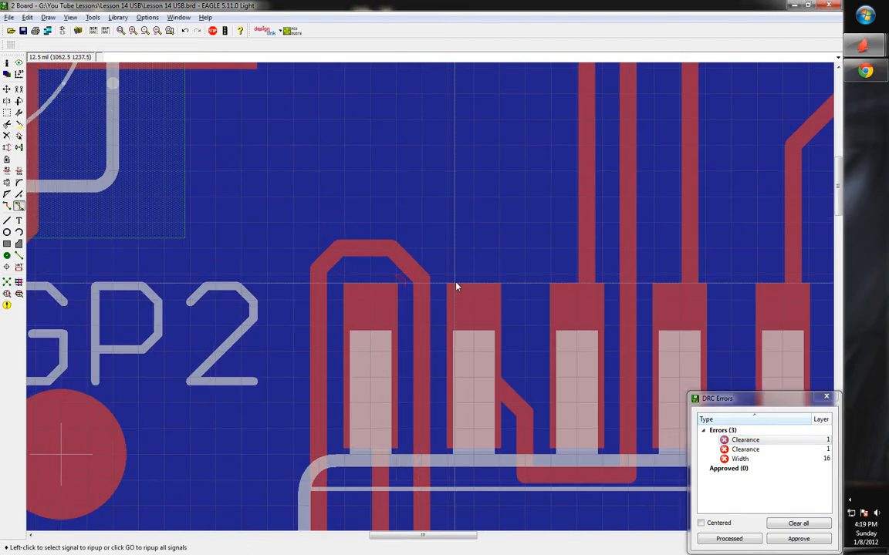
pyautogui.click(417, 270)
pyautogui.click(364, 252)
pyautogui.click(323, 272)
pyautogui.click(323, 273)
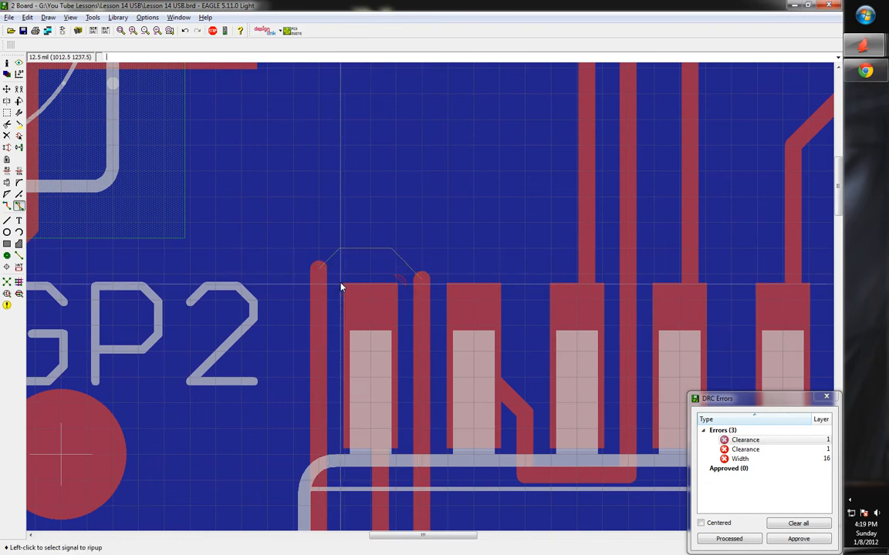
pyautogui.click(7, 206)
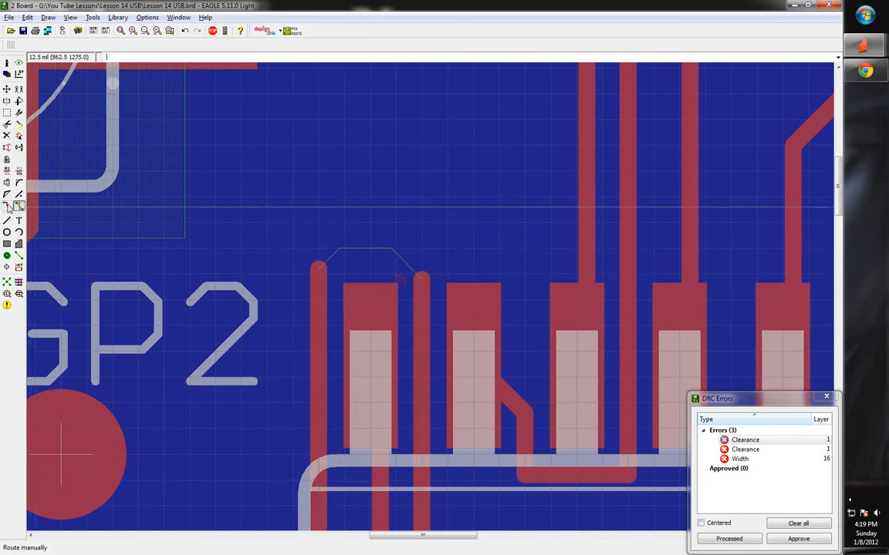
pyautogui.click(420, 272)
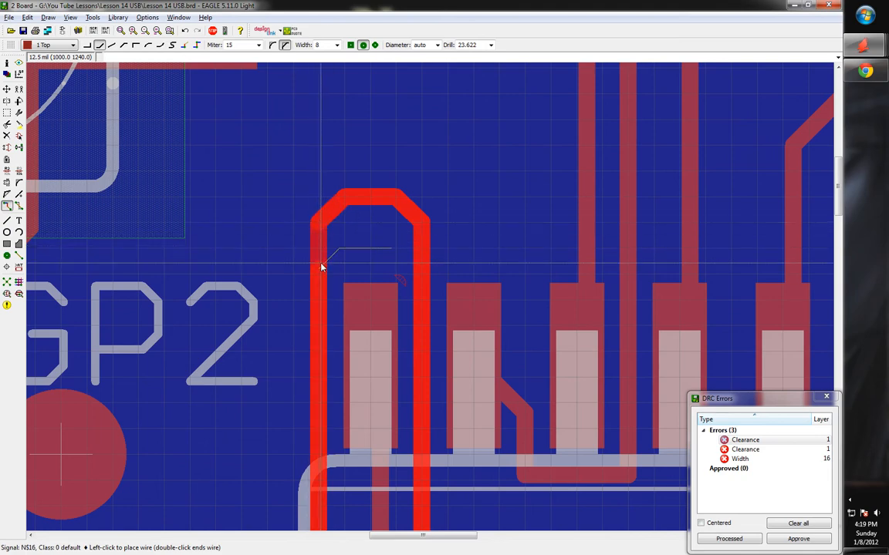
pyautogui.press('Escape')
# At the second clearance error, rip up the trace looping over the pad
pyautogui.click(752, 449)
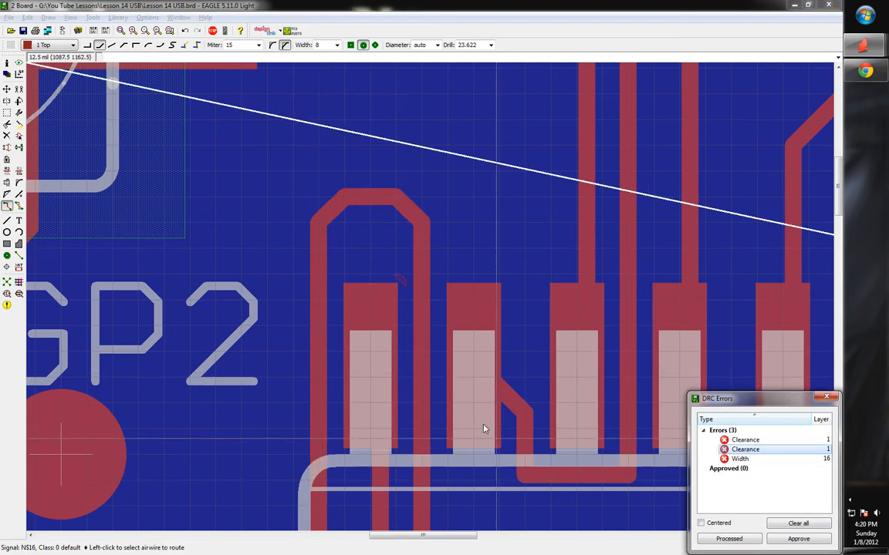
pyautogui.scroll(3, 584, 285)
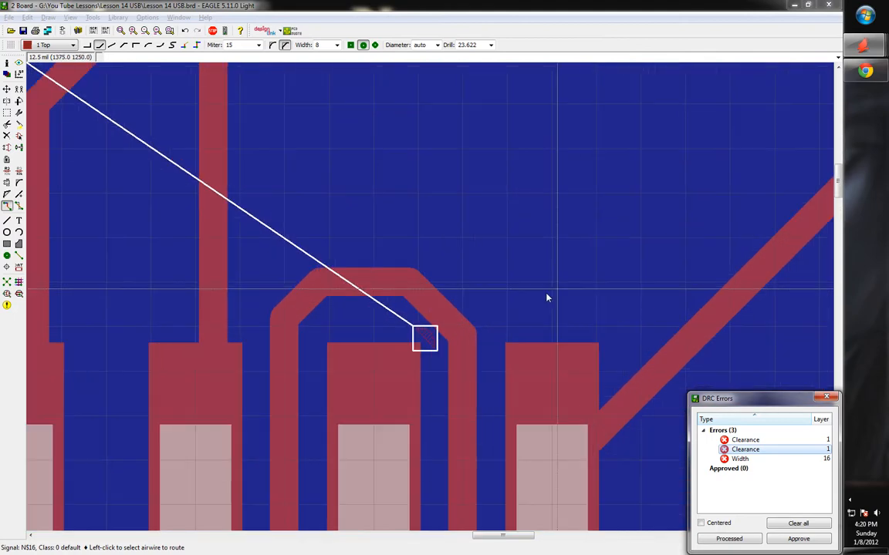
pyautogui.click(19, 206)
pyautogui.click(452, 320)
pyautogui.click(386, 294)
pyautogui.click(320, 304)
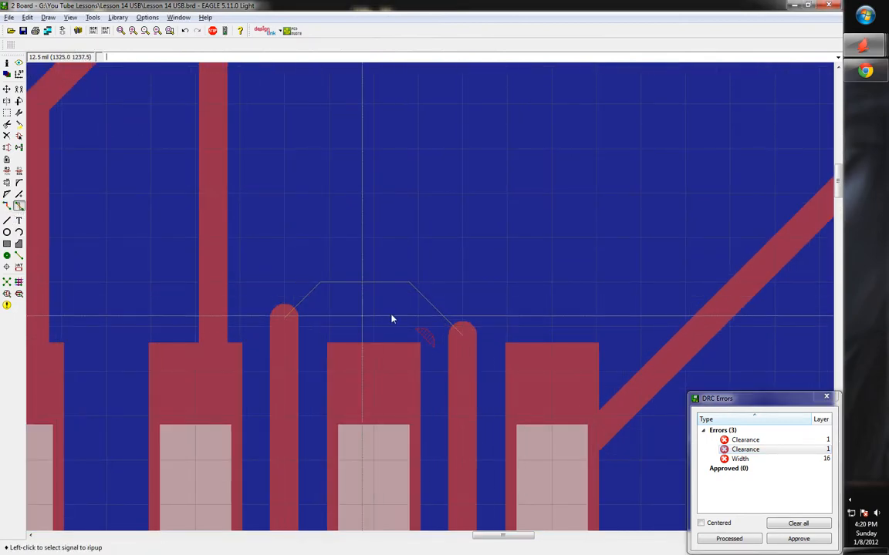
# Reroute that trace with a bend higher above the pad, then go to the width error
pyautogui.click(7, 206)
pyautogui.click(461, 334)
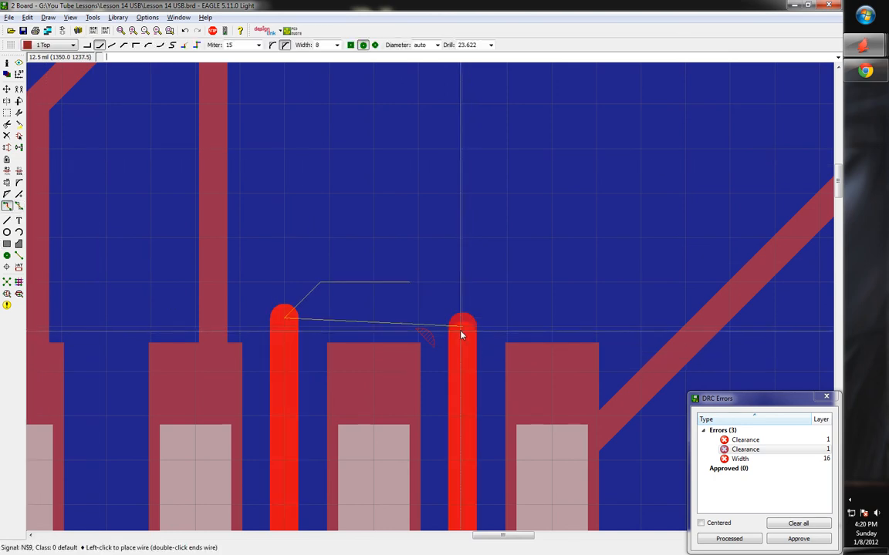
pyautogui.click(418, 193)
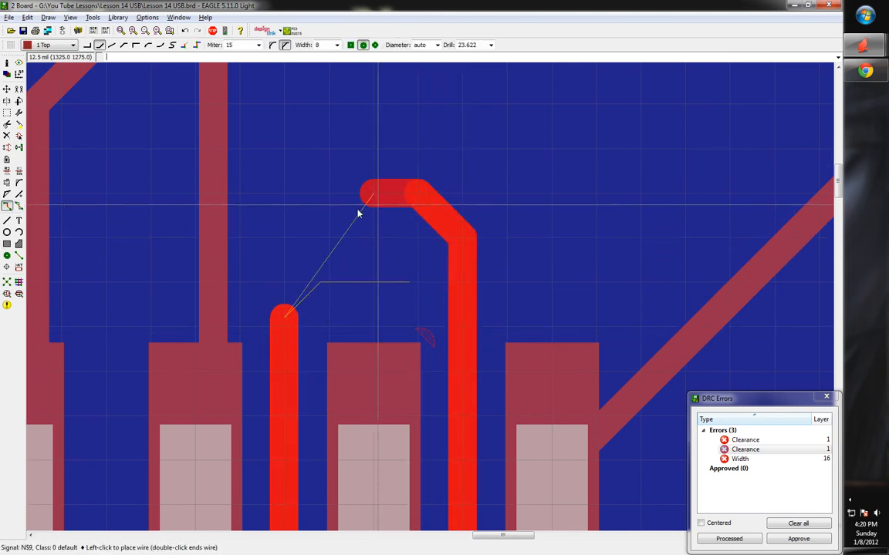
pyautogui.click(287, 293)
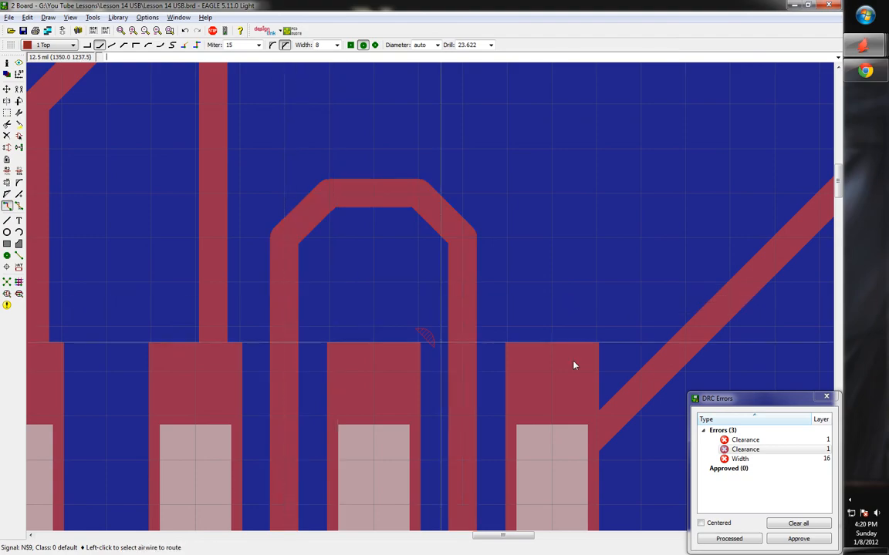
pyautogui.click(739, 460)
# Close the DRC error list and check the bottom GND polygon edge's width with Info
pyautogui.scroll(-5, 544, 331)
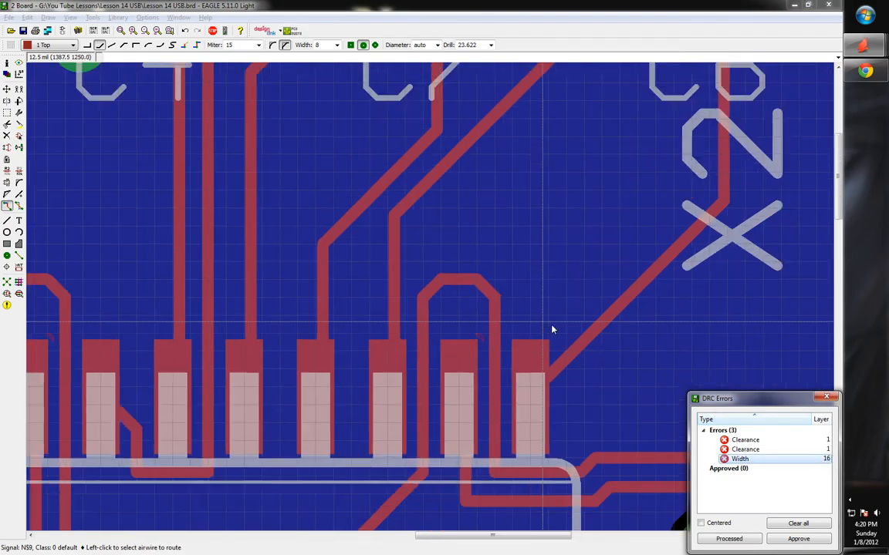
pyautogui.scroll(-3, 560, 312)
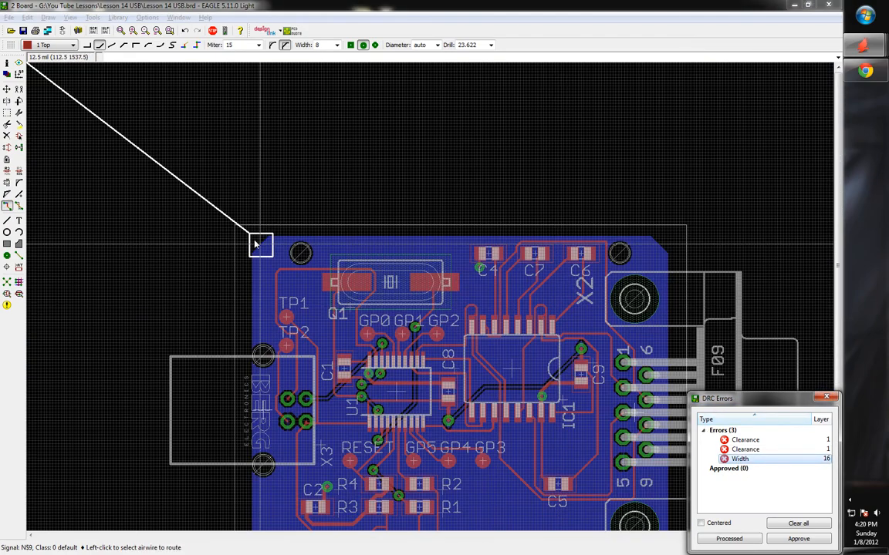
pyautogui.scroll(5, 255, 257)
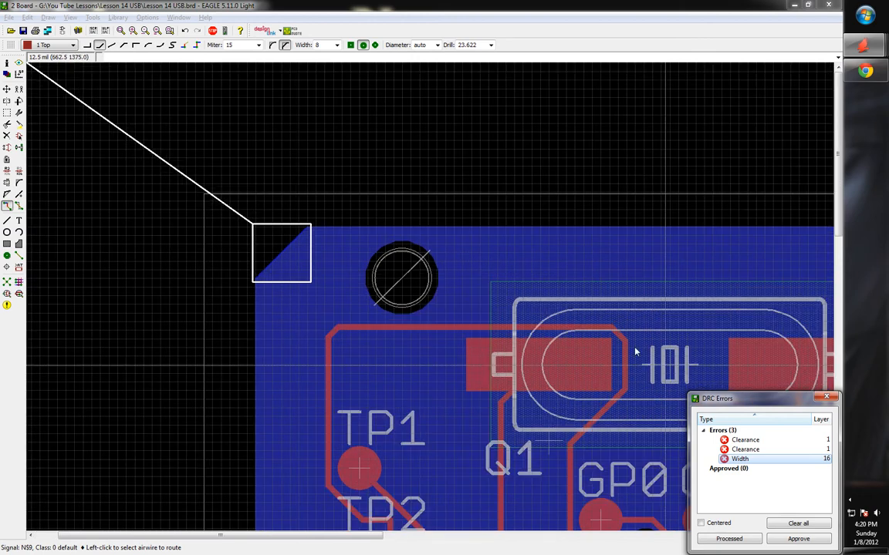
pyautogui.click(827, 397)
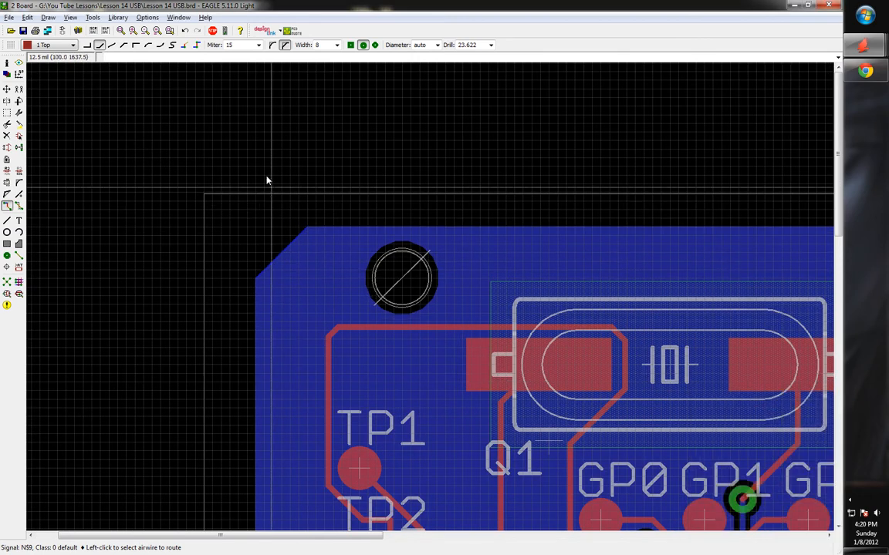
pyautogui.click(8, 64)
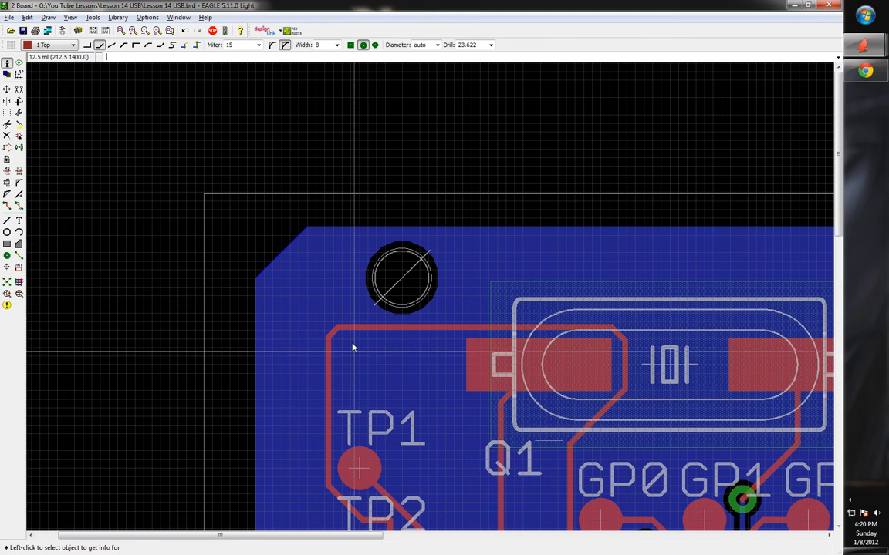
pyautogui.click(283, 252)
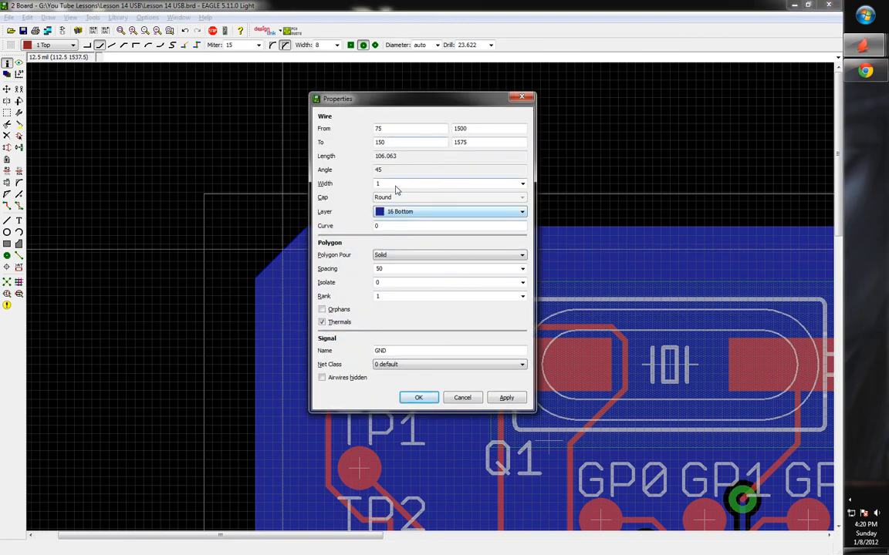
pyautogui.click(417, 398)
pyautogui.scroll(-4, 237, 242)
pyautogui.scroll(1, 313, 278)
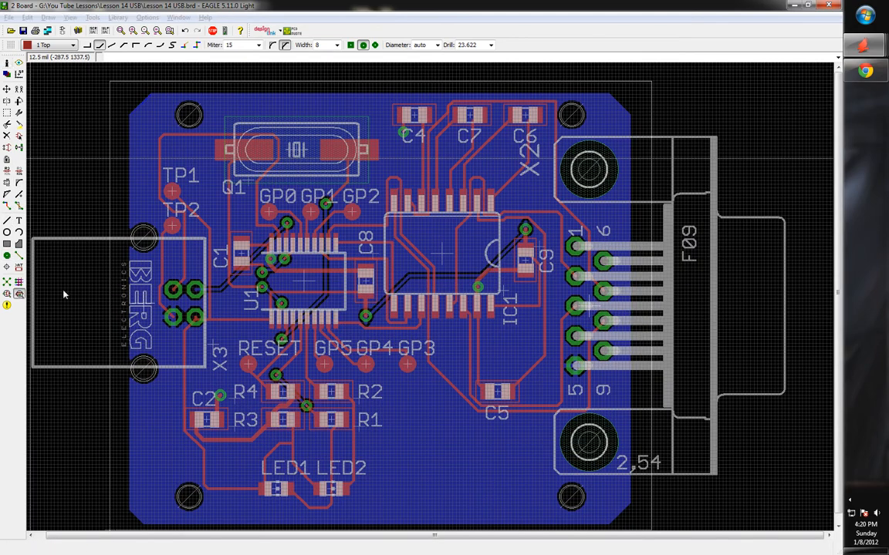
# Rerun the design rule check and confirm it reports "DRC: No errors."
pyautogui.click(295, 406)
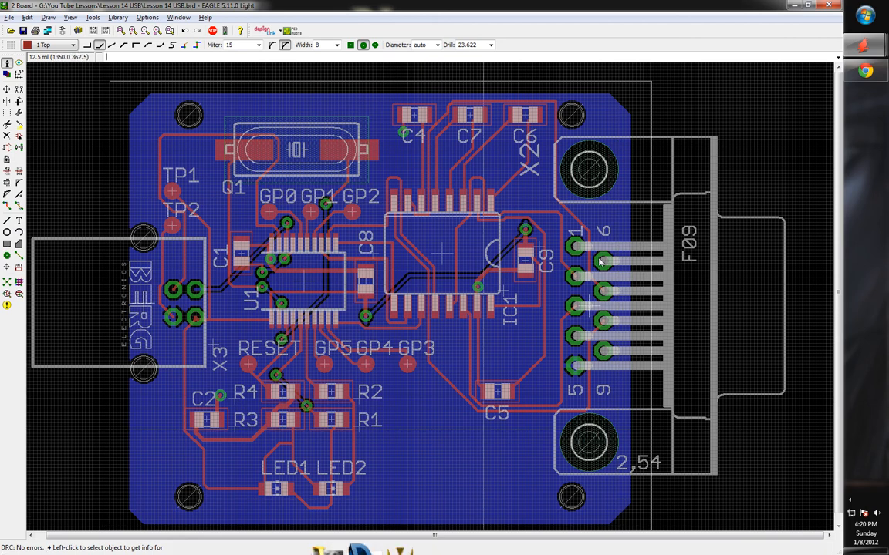
pyautogui.scroll(-2, 396, 122)
pyautogui.scroll(1, 521, 138)
pyautogui.scroll(-1, 520, 139)
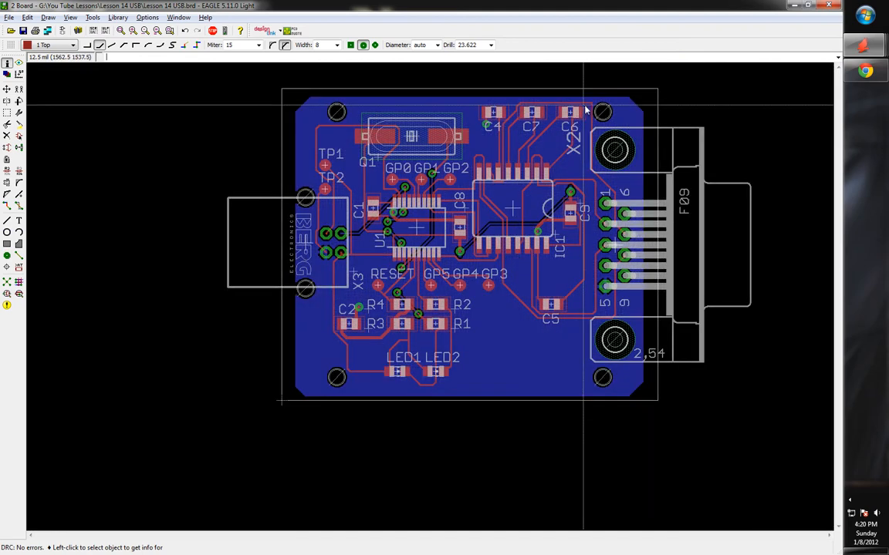
pyautogui.scroll(1, 628, 87)
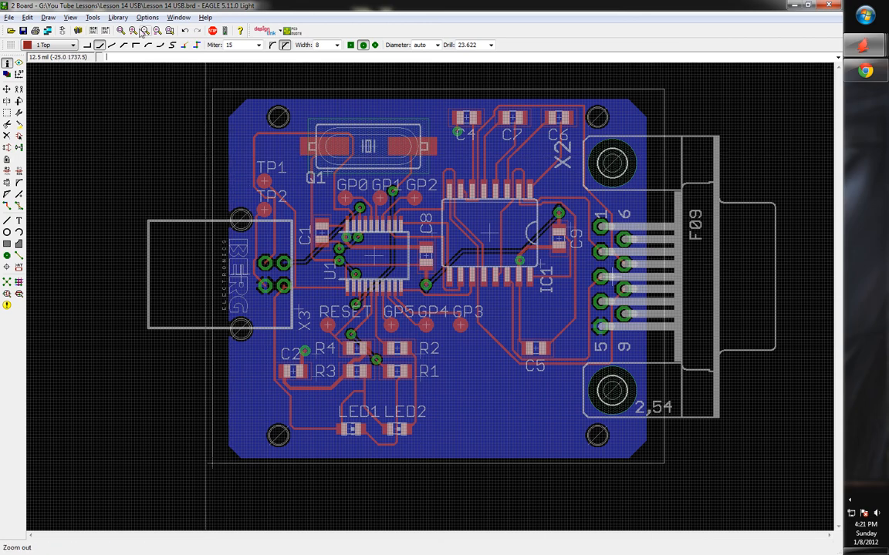
pyautogui.click(19, 294)
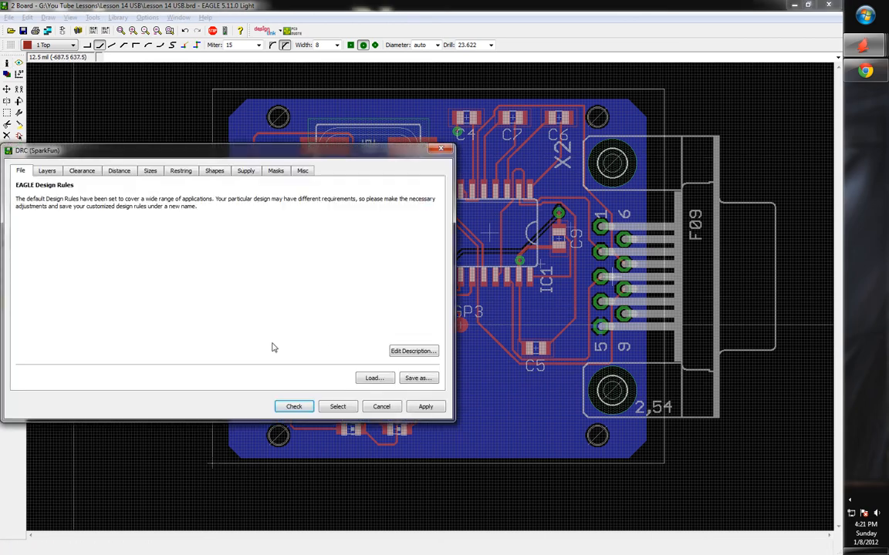
pyautogui.click(374, 378)
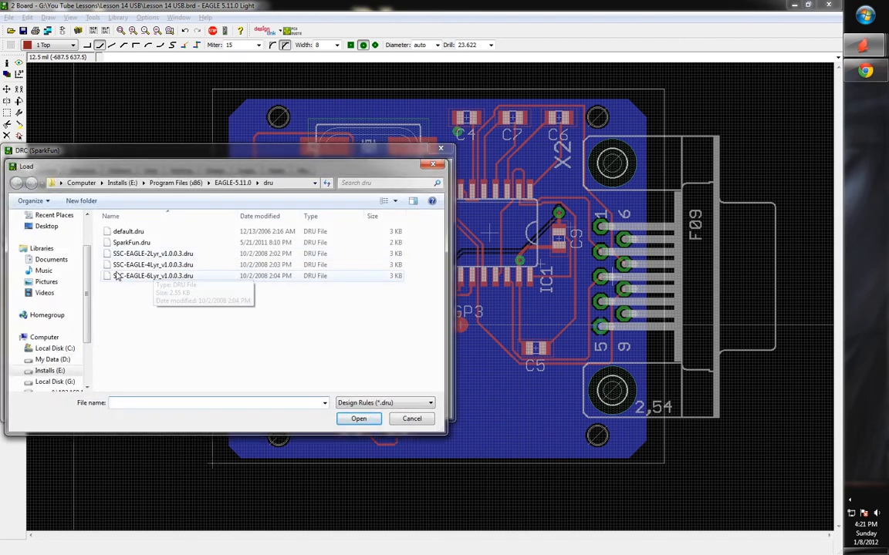
pyautogui.click(414, 425)
pyautogui.click(337, 405)
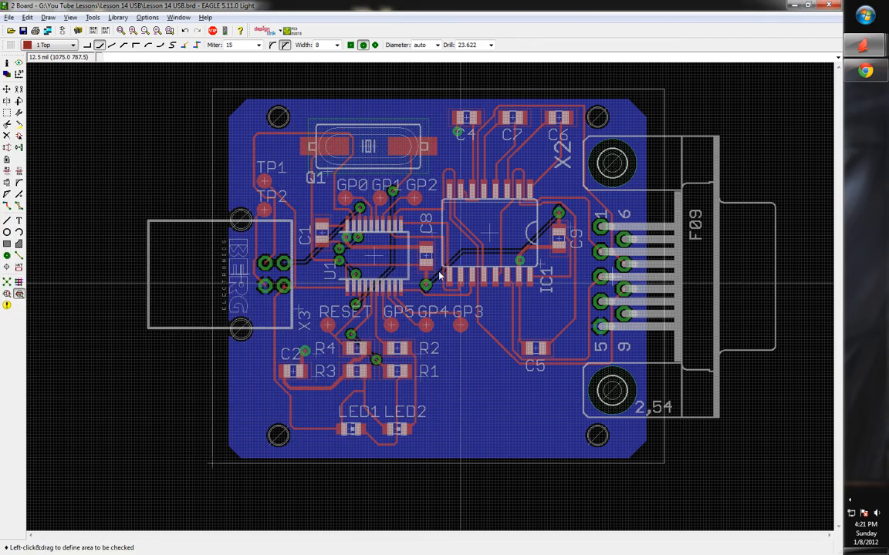
pyautogui.click(272, 368)
pyautogui.click(382, 407)
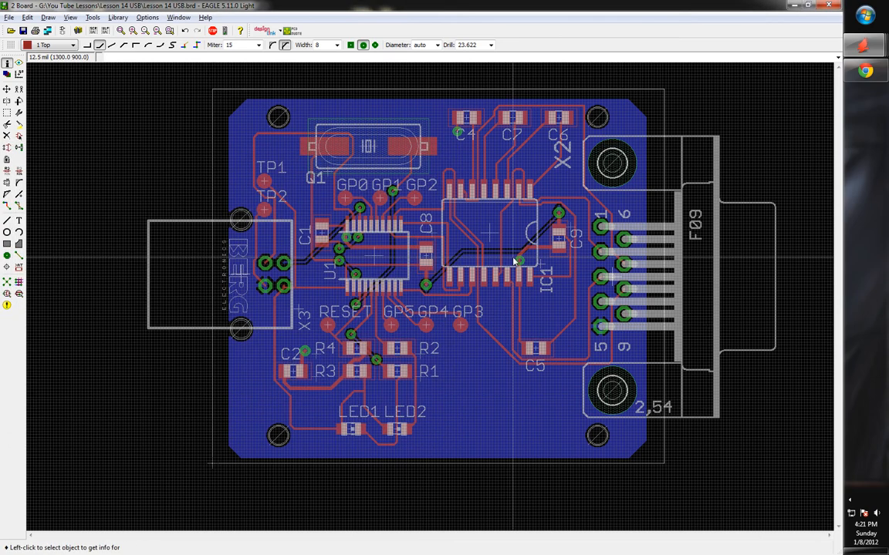
pyautogui.scroll(-2, 215, 313)
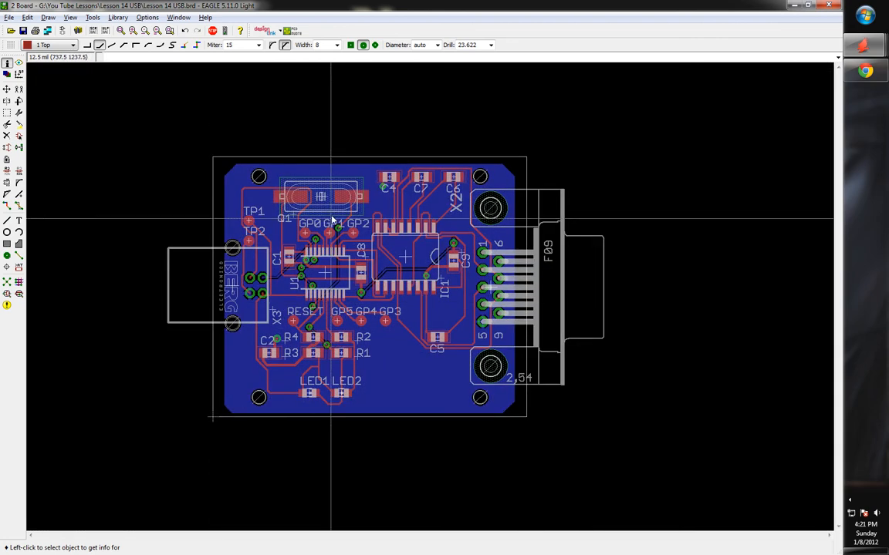
pyautogui.scroll(1, 333, 218)
pyautogui.scroll(-1, 662, 287)
pyautogui.scroll(1, 362, 304)
pyautogui.scroll(1, 368, 297)
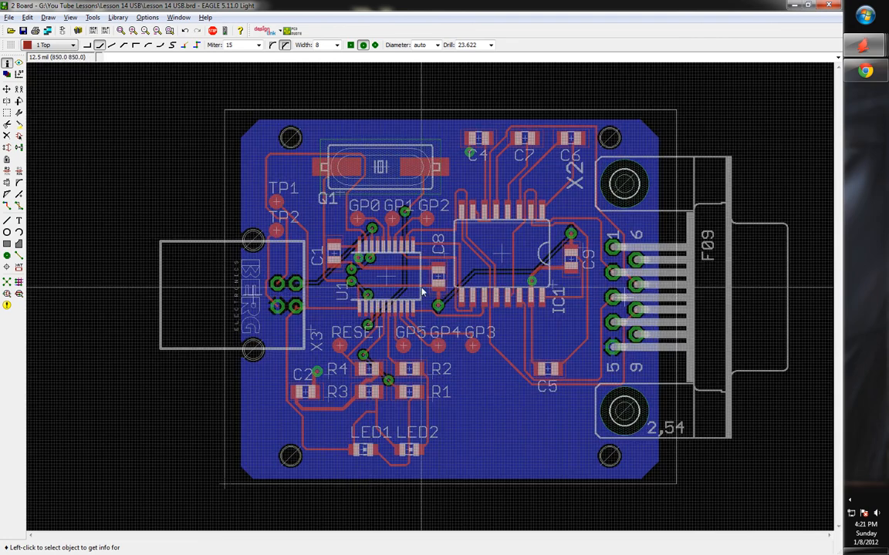
pyautogui.scroll(-1, 422, 292)
pyautogui.scroll(1, 532, 312)
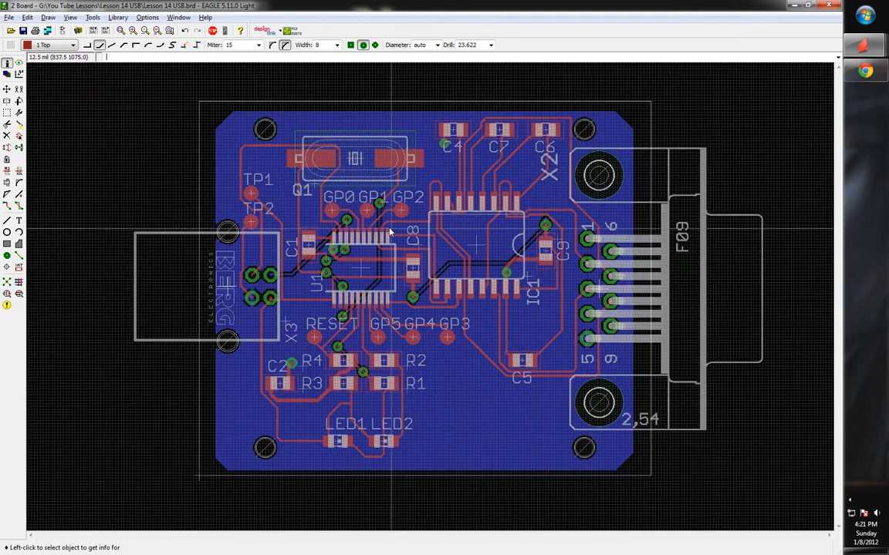